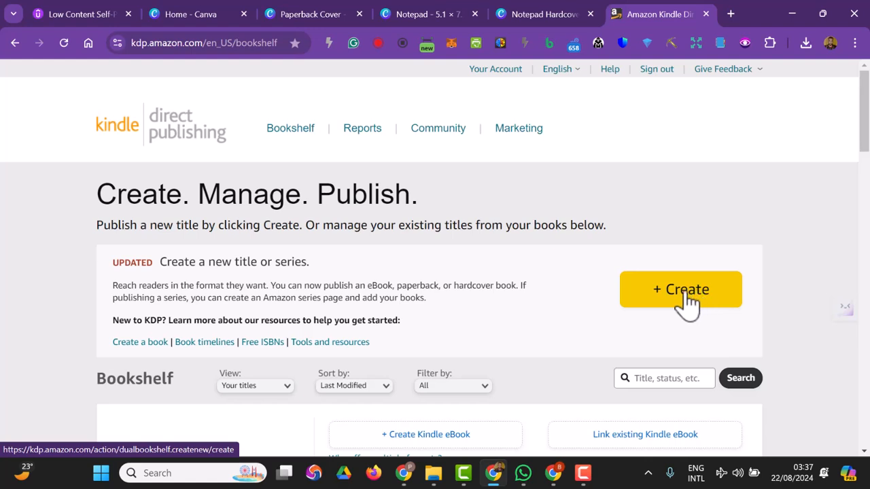
Start creating a new title in KDP and review the Amazon book optimization advice in the ChatGPT conversation
left_click(686, 299)
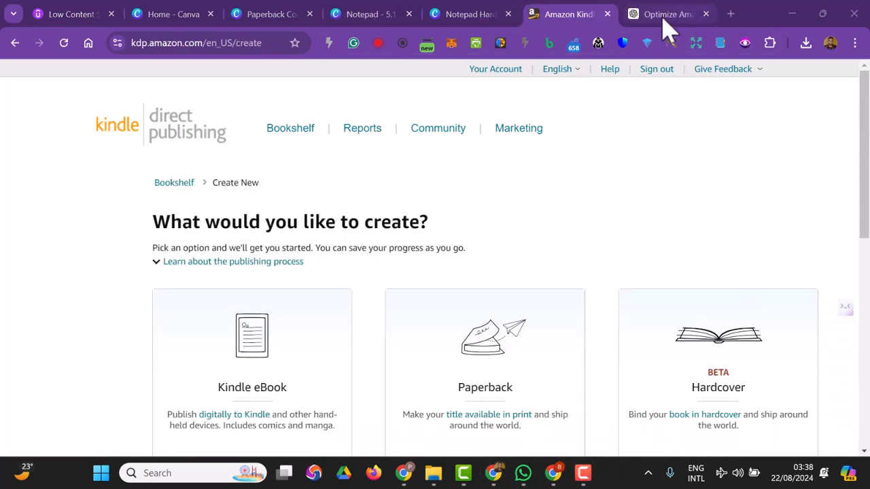
left_click(663, 19)
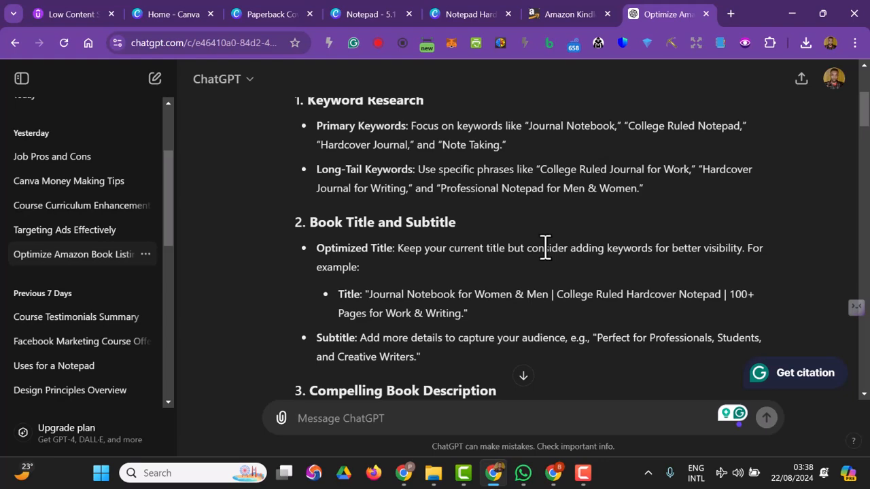
scroll(544, 257, "up", 5)
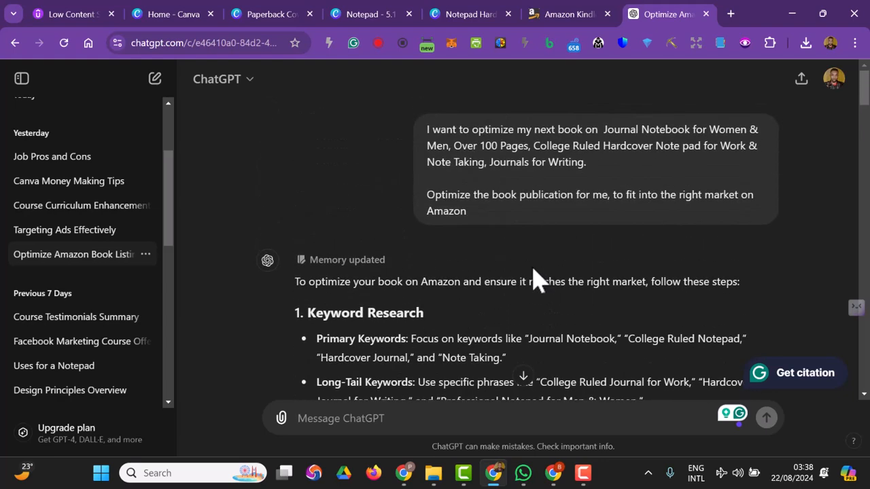
scroll(539, 278, "down", 1)
scroll(544, 274, "down", 12)
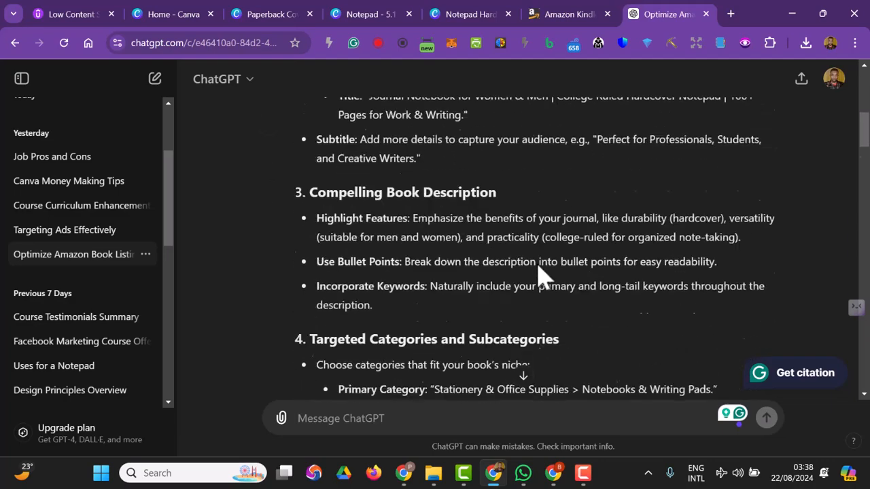
scroll(540, 275, "down", 3)
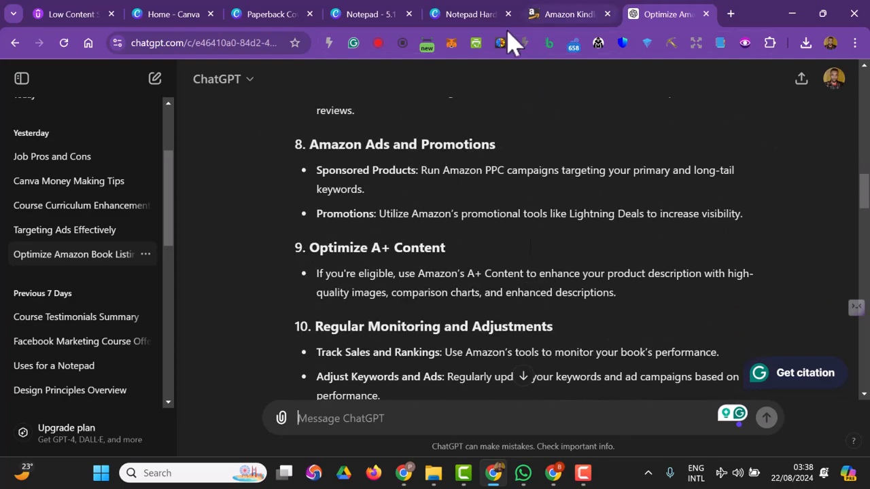
left_click(556, 15)
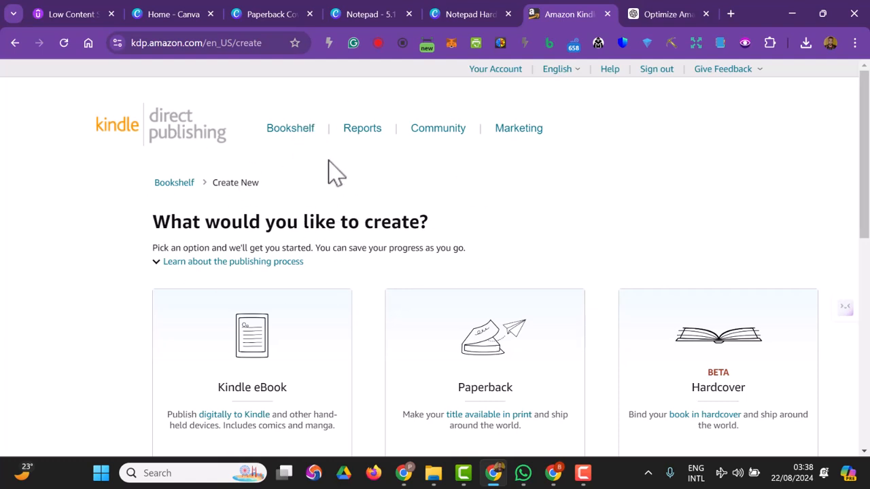
Choose Paperback as the format of the new title
scroll(351, 227, "down", 1)
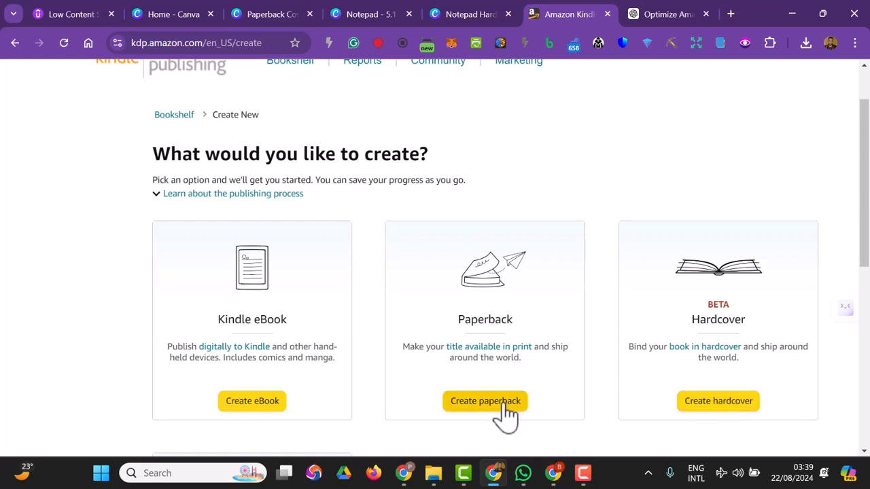
scroll(506, 404, "down", 3)
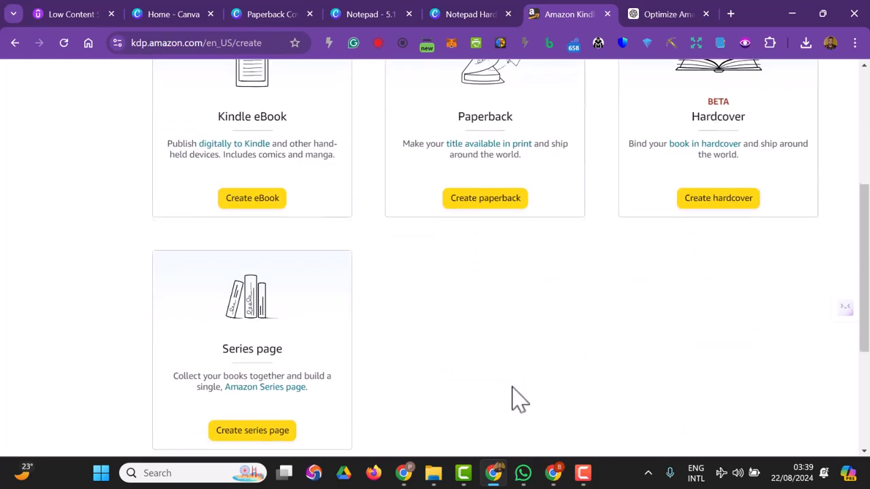
scroll(516, 394, "up", 3)
left_click(511, 406)
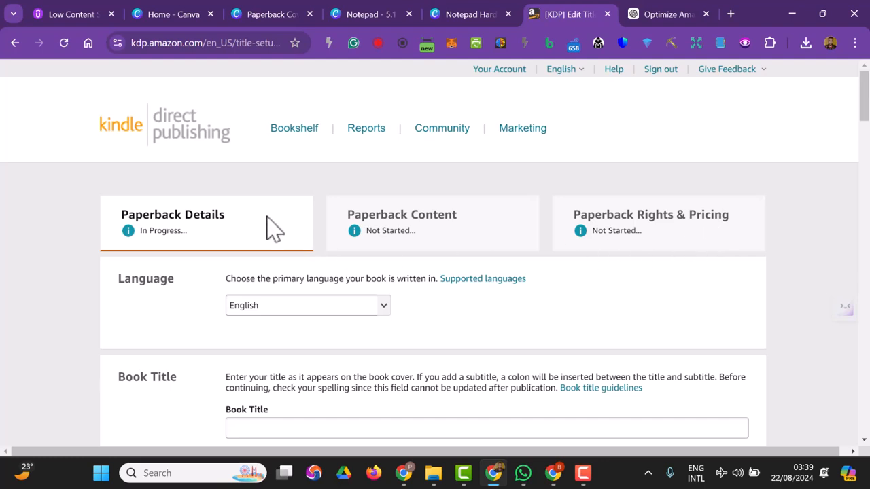
Switch to ChatGPT and send the prompt "Give me the perfect book title and subtitle"
scroll(278, 272, "down", 2)
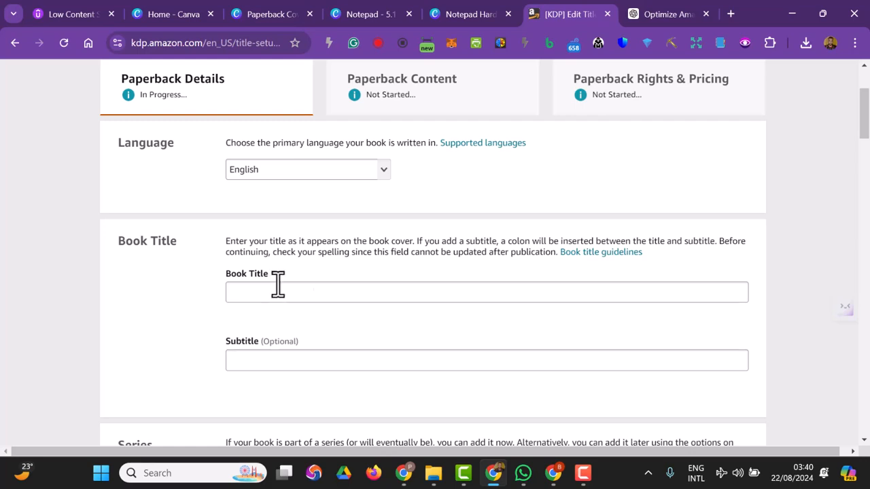
left_click(650, 19)
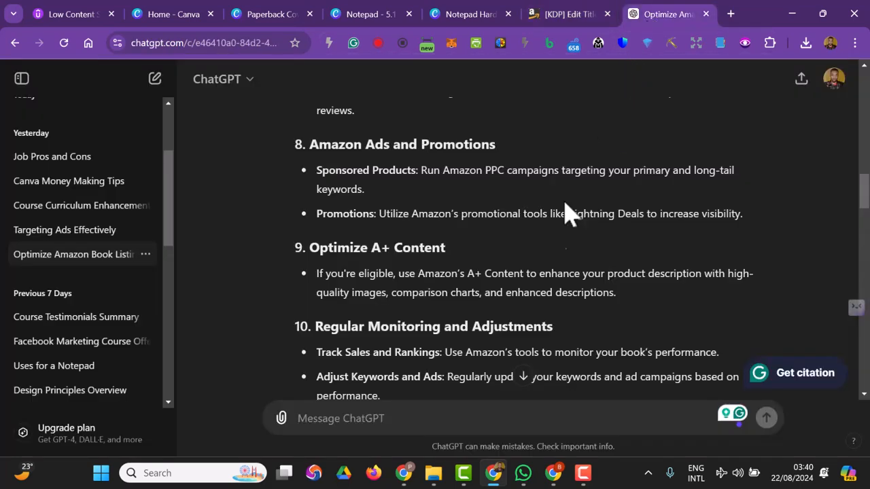
left_click(544, 12)
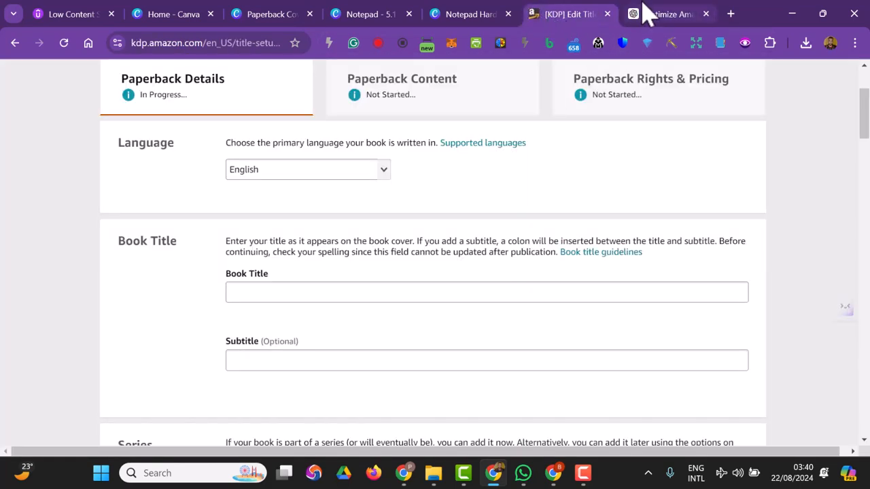
left_click(646, 14)
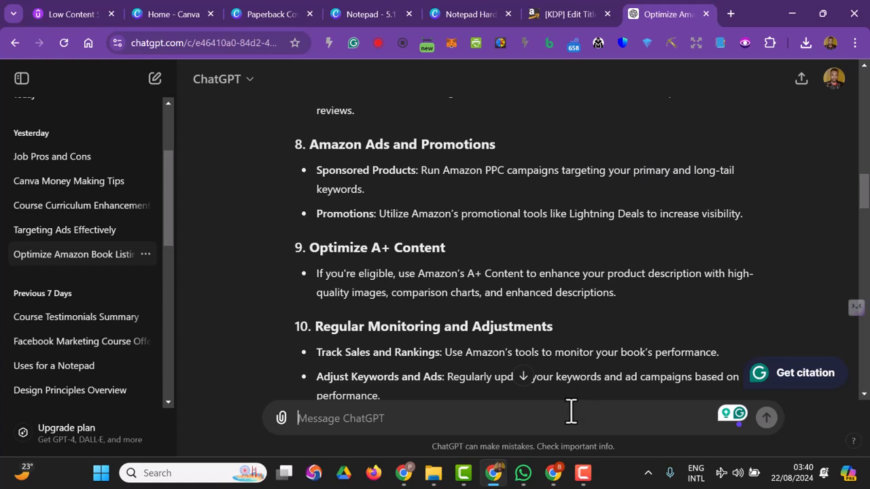
type("GIve me the book title and subtit")
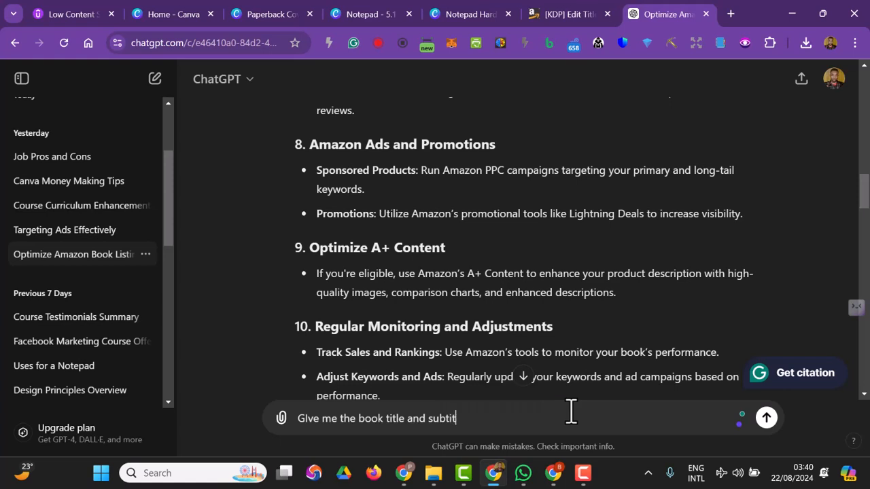
type("le")
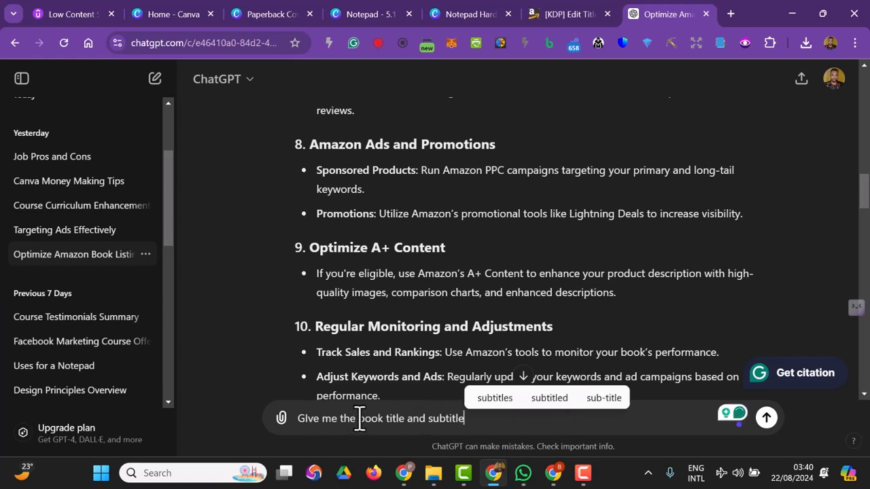
left_click(358, 419)
type("perfect")
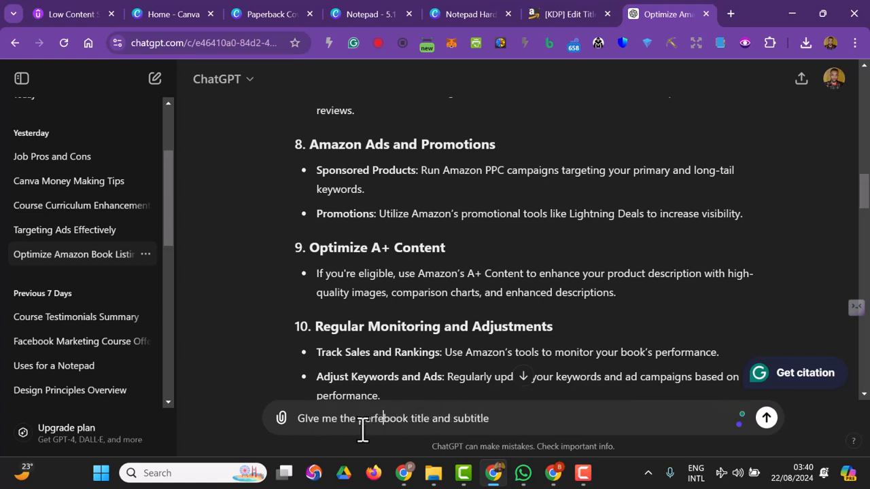
key("Return")
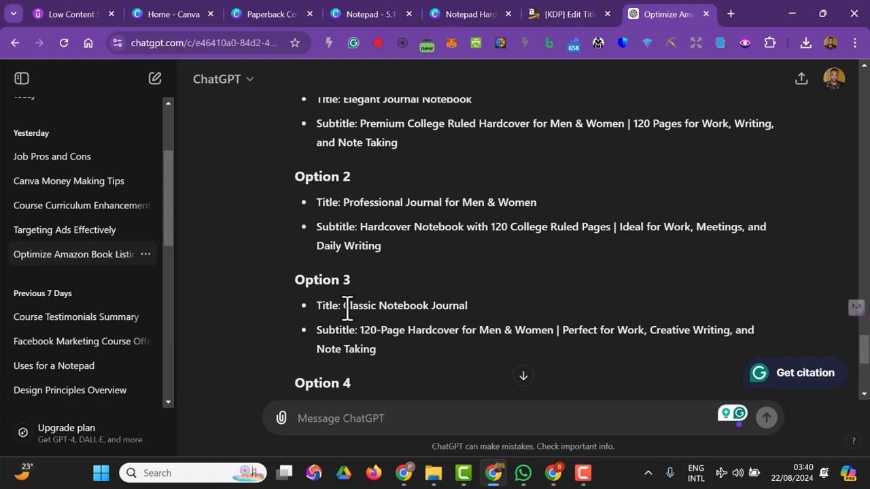
Copy the Option 3 title "Classic Notebook Journal" from ChatGPT into the Book Title field in KDP
left_click_drag(346, 307, 478, 318)
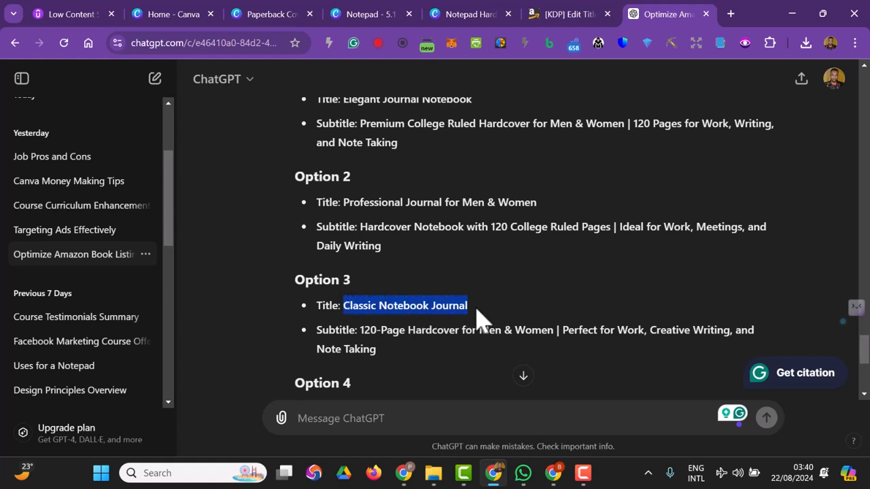
scroll(475, 314, "down", 1)
scroll(403, 367, "down", 2)
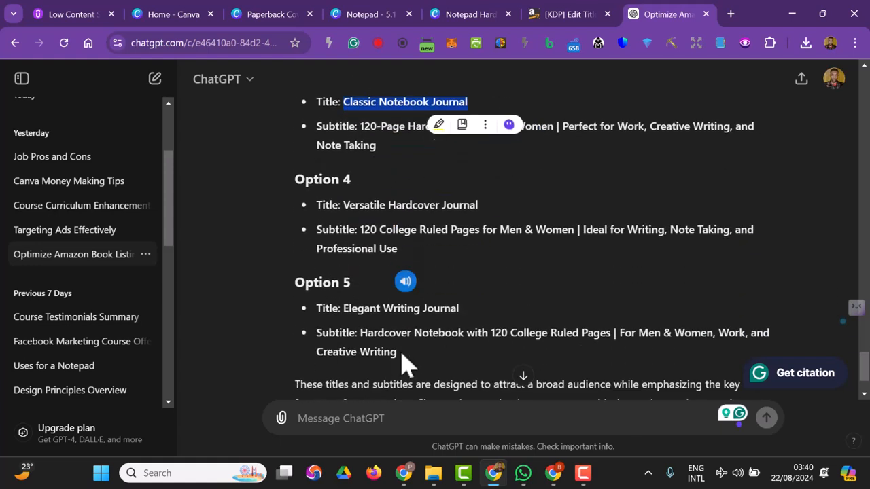
scroll(408, 360, "down", 1)
scroll(408, 360, "up", 4)
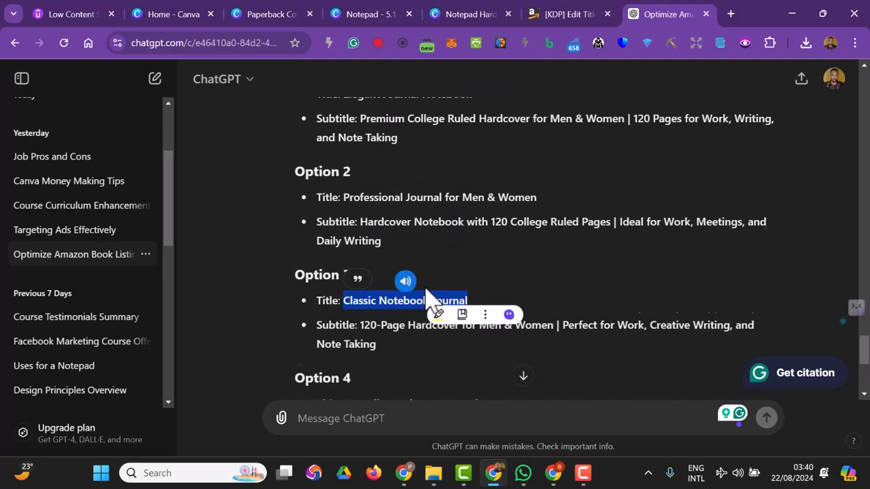
right_click(409, 303)
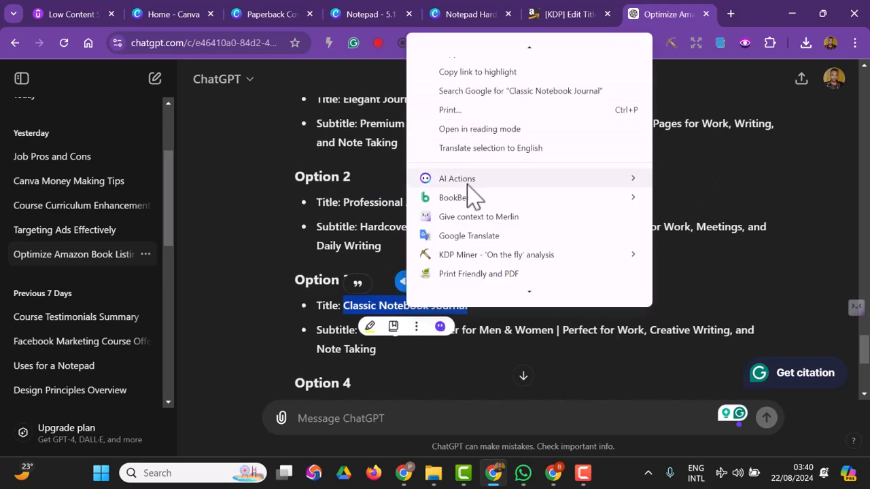
left_click(466, 49)
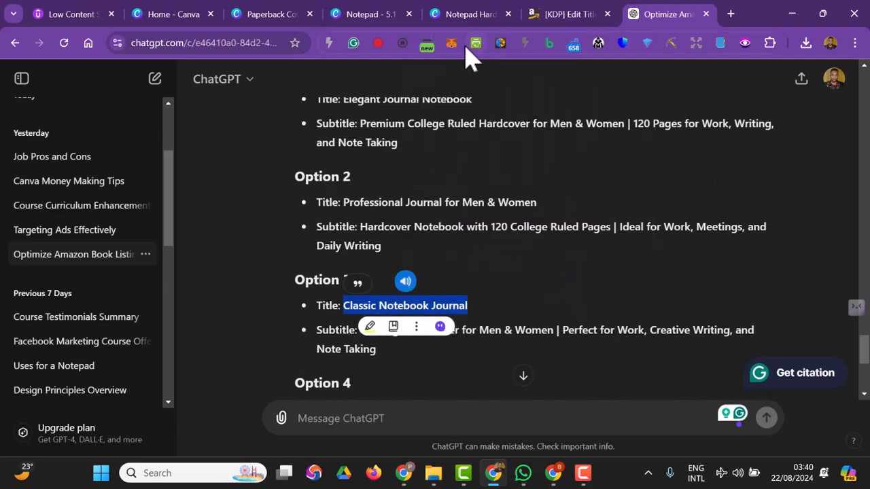
left_click(546, 18)
left_click(322, 286)
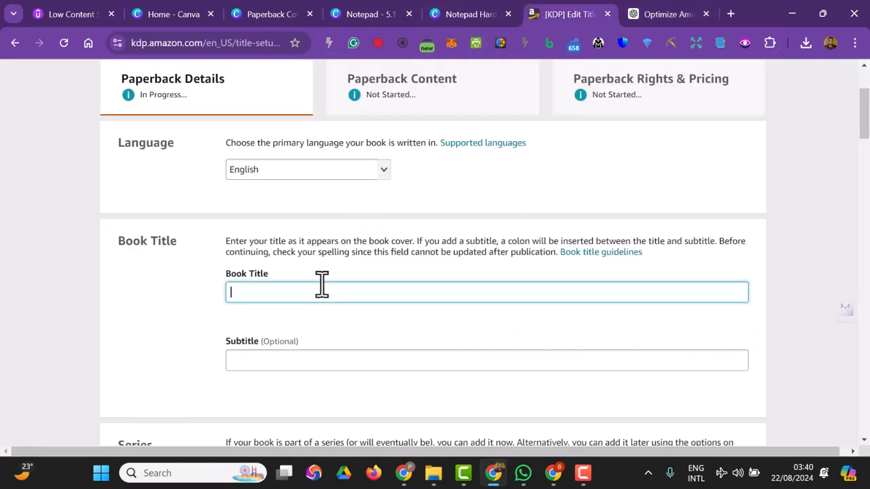
key("ctrl+v")
Copy ChatGPT's Option 3 subtitle, "120-Page Hardcover for Men & Women | Perfect for Work, Creative Writing, and Note Taking", into KDP's Subtitle field
left_click(280, 362)
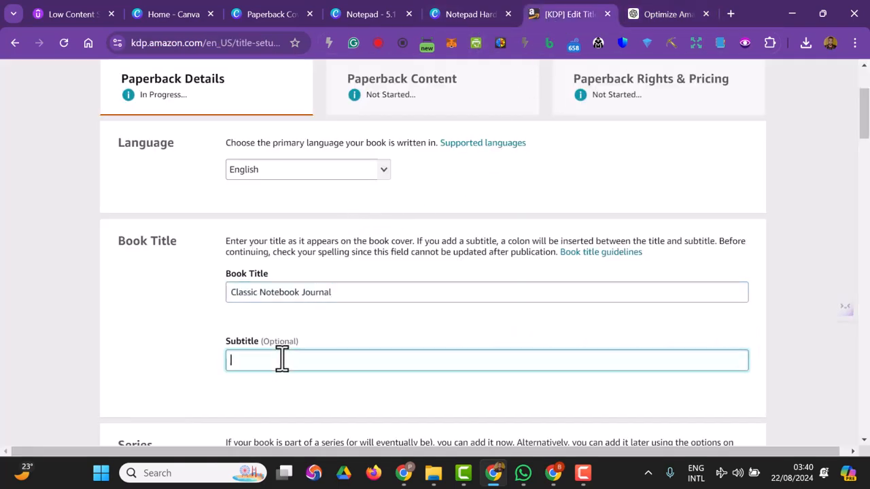
left_click(649, 14)
left_click(422, 379)
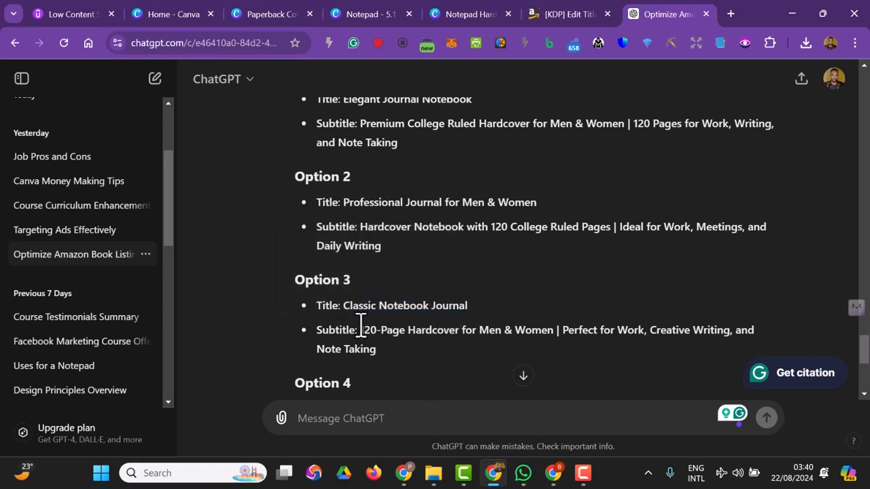
left_click_drag(361, 330, 400, 360)
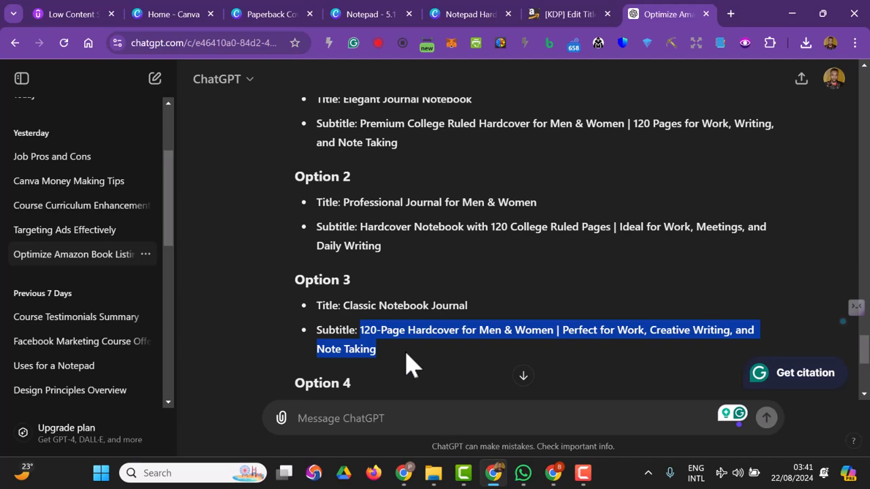
right_click(420, 327)
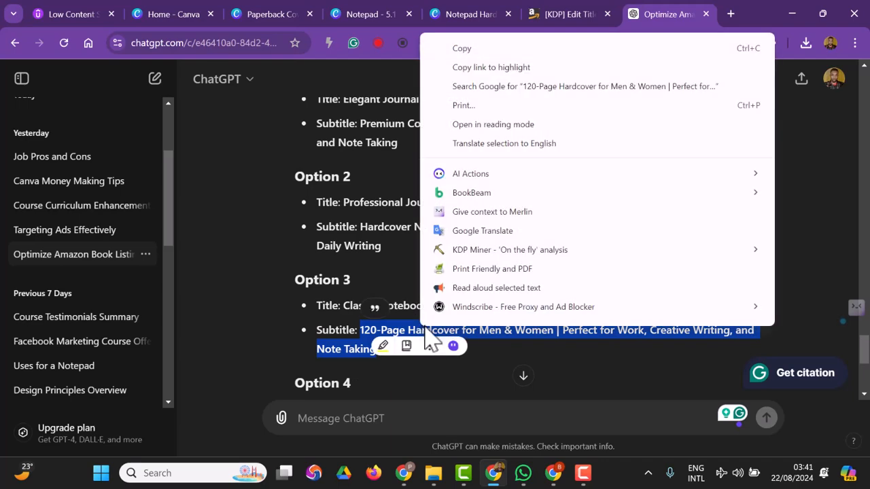
left_click(490, 49)
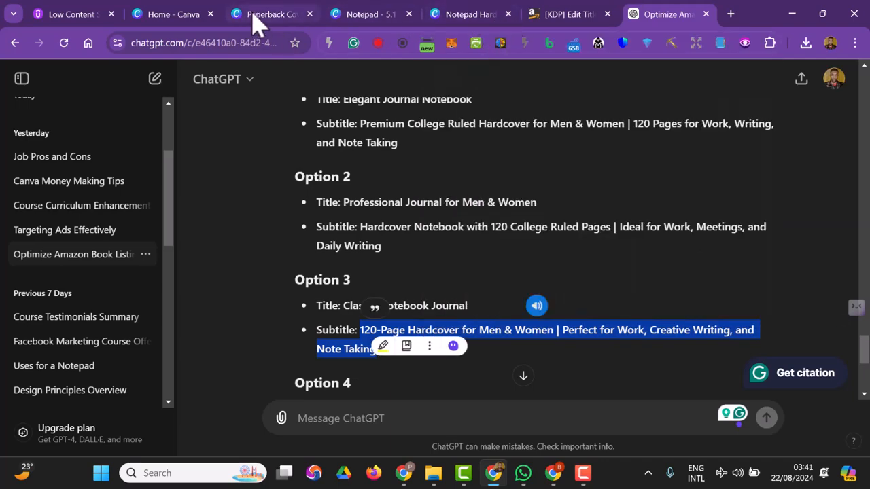
left_click(546, 15)
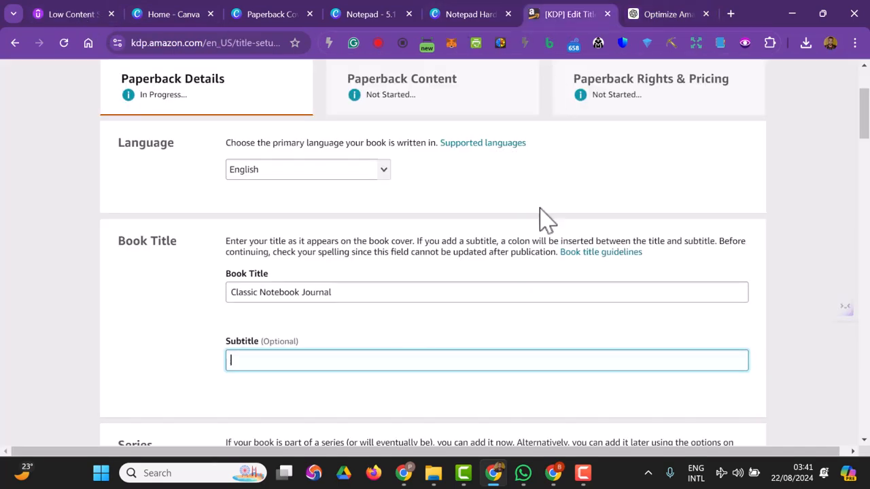
key("ctrl+v")
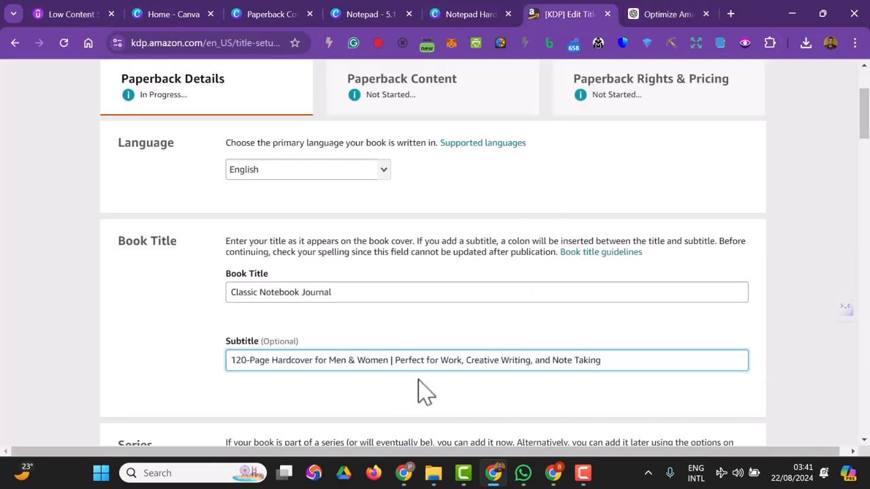
Enter the primary author as first name "Belad", middle name "Publishing" and last name "House"
scroll(462, 312, "down", 2)
scroll(462, 316, "down", 4)
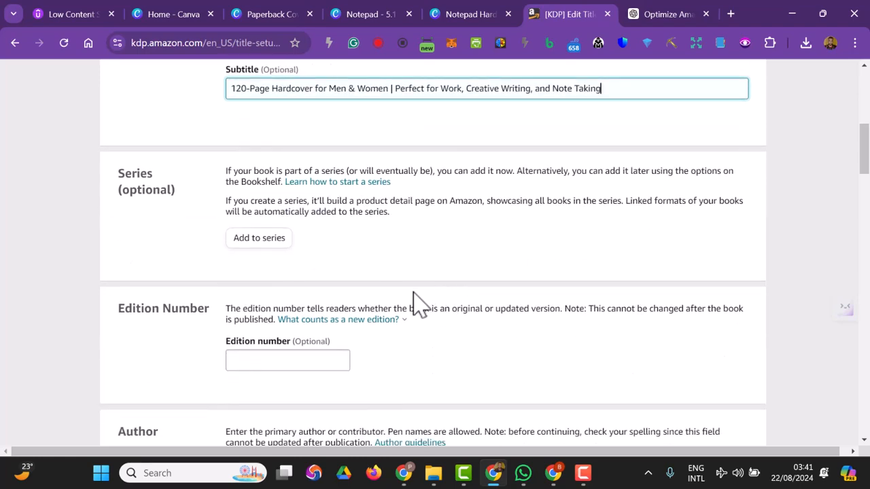
scroll(180, 224, "up", 3)
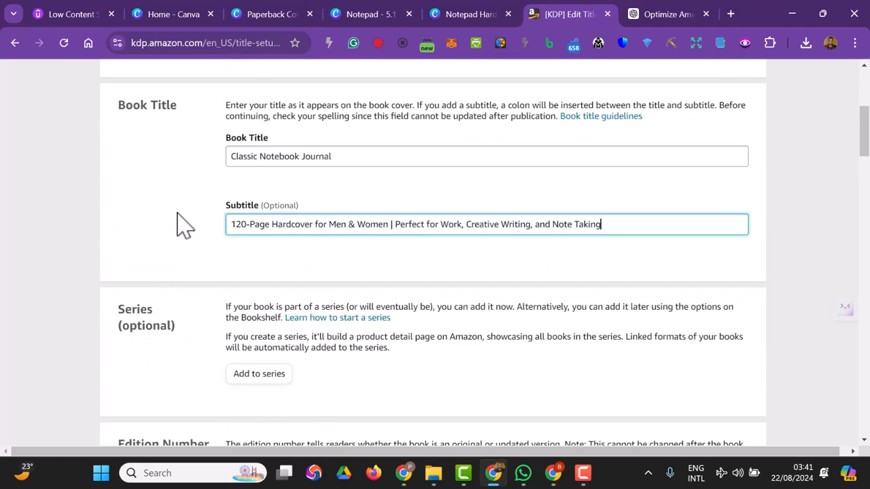
scroll(242, 315, "down", 2)
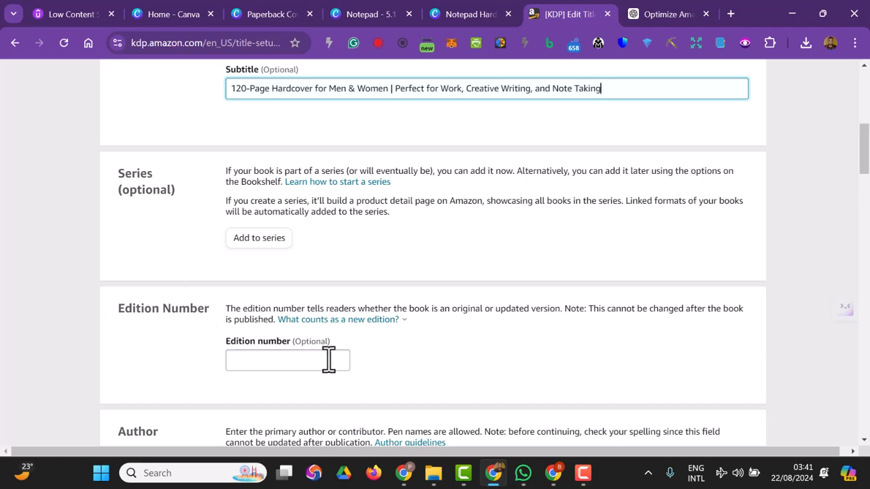
scroll(369, 321, "down", 2)
scroll(369, 320, "down", 1)
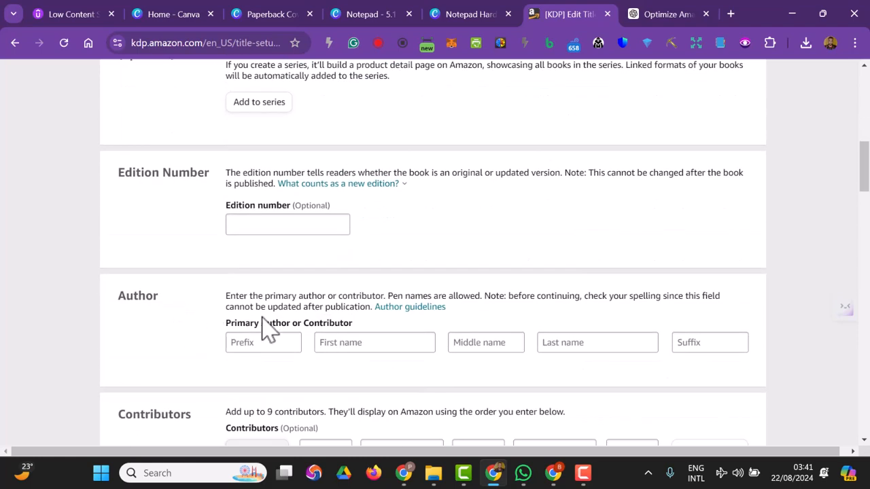
left_click(357, 342)
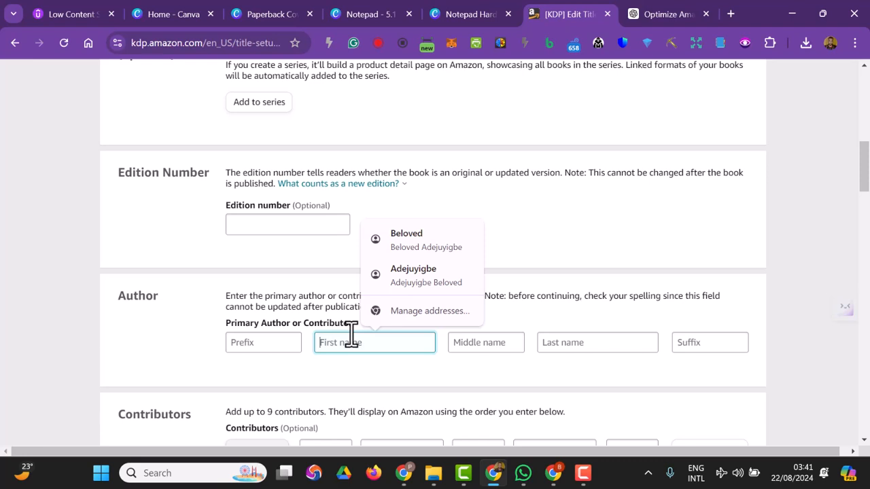
type("Belad")
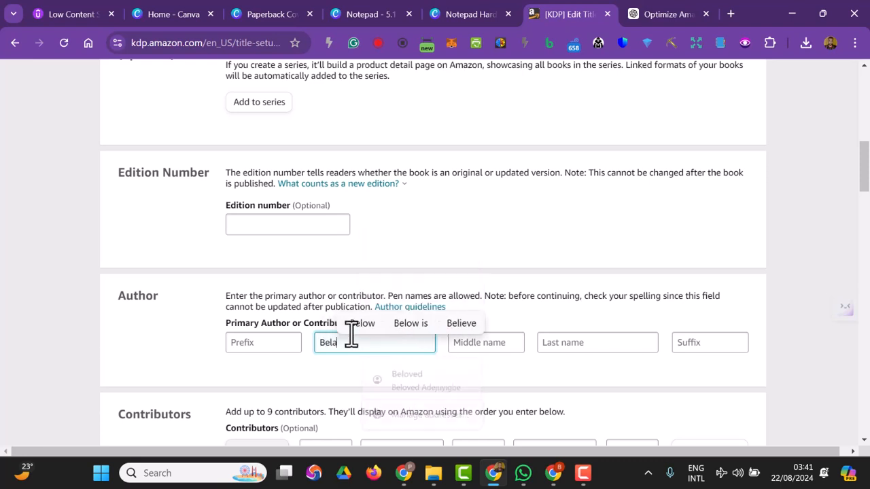
left_click(515, 342)
type("P")
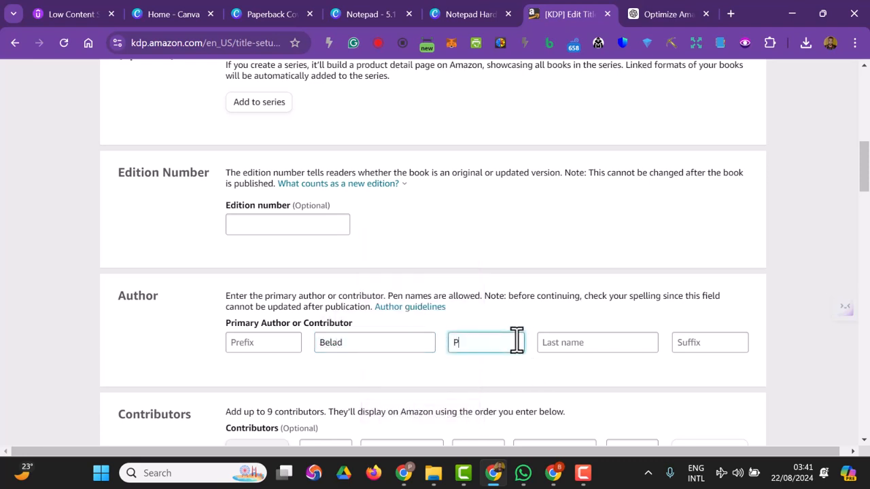
type("ublishing")
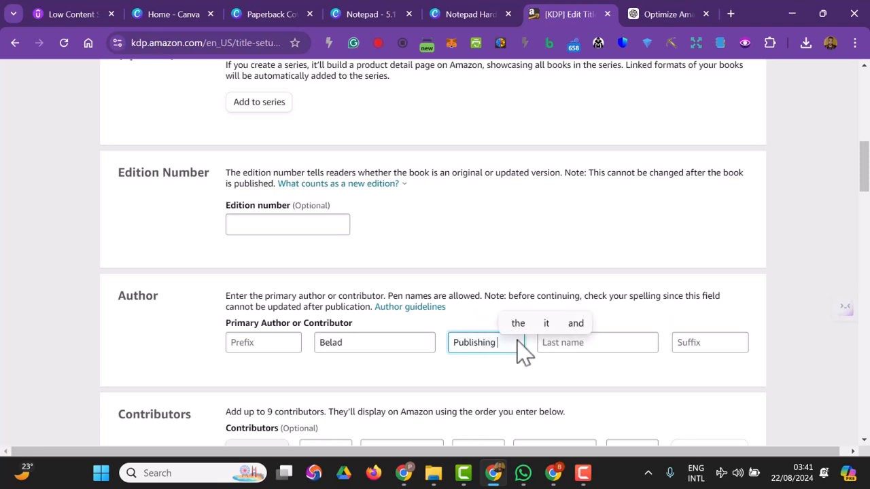
left_click(582, 342)
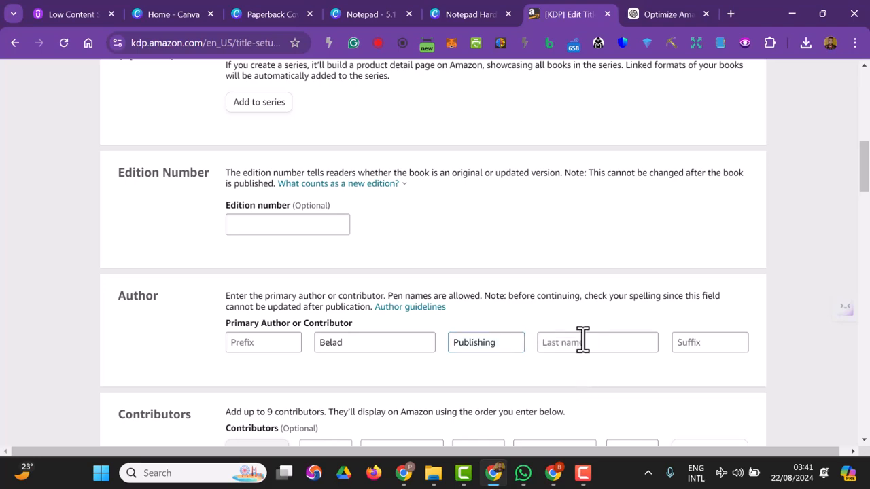
type("House")
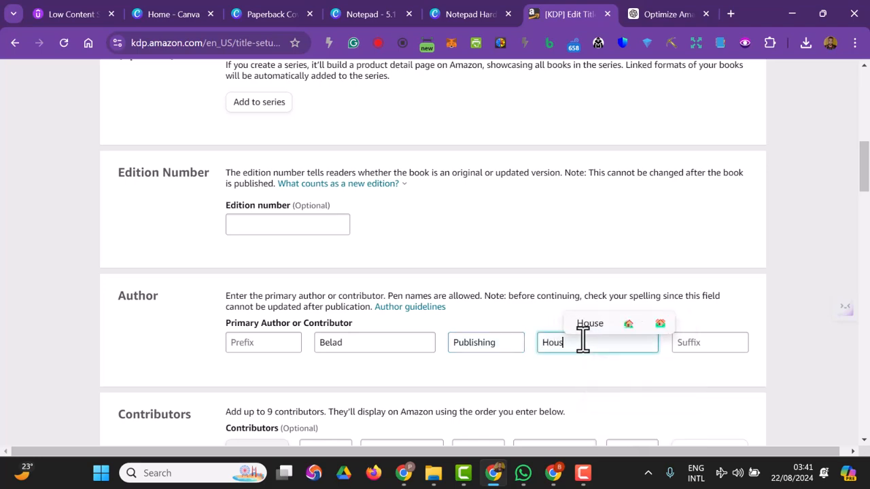
Switch to ChatGPT and send the prompt "Write the perfect description for me about this Amazon low content book"
scroll(370, 380, "down", 2)
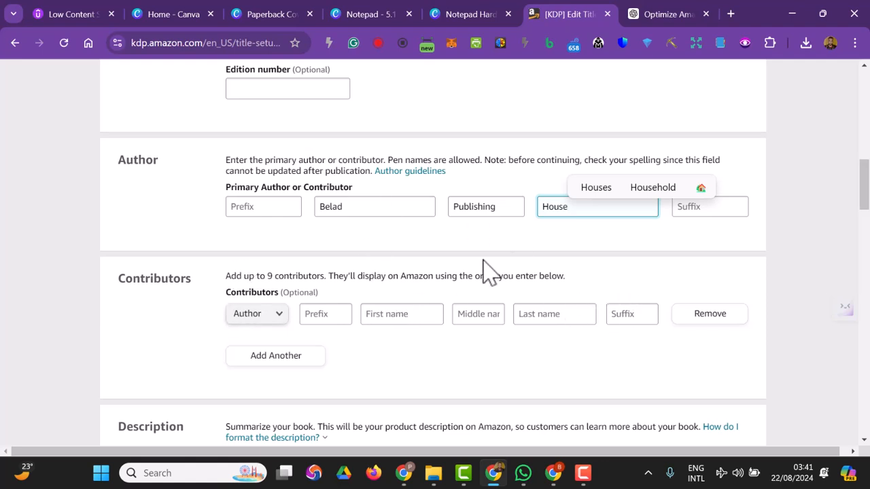
scroll(492, 272, "down", 3)
left_click(326, 314)
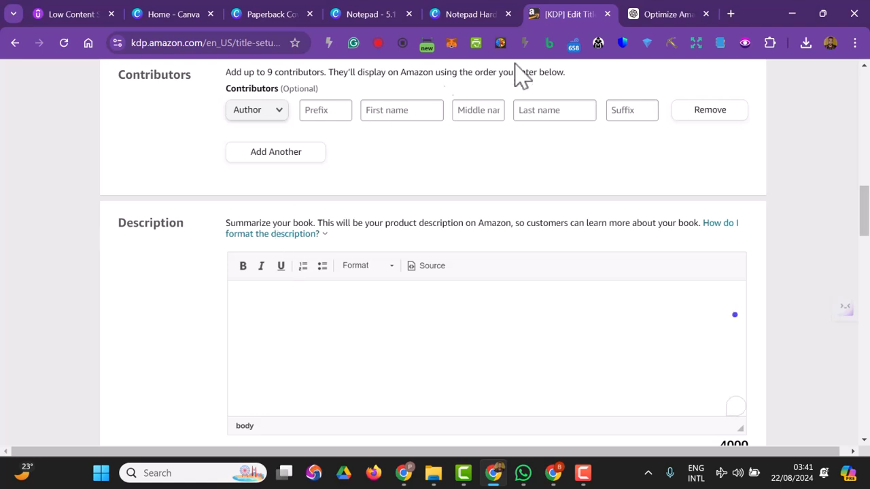
left_click(650, 17)
left_click(380, 419)
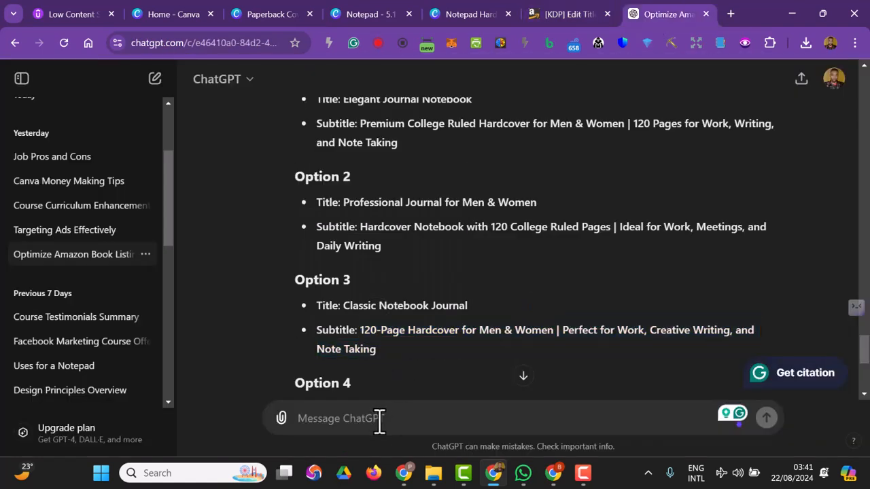
type("Write the perfe")
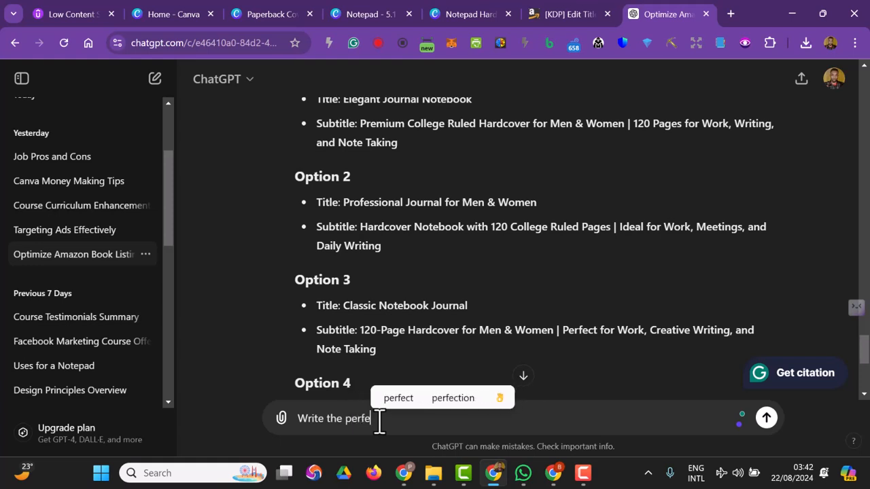
type("ct description for")
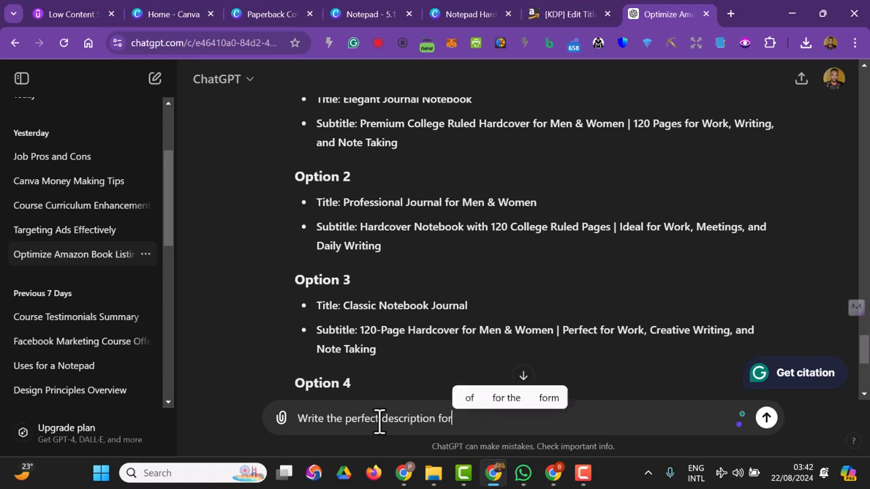
type(" me about")
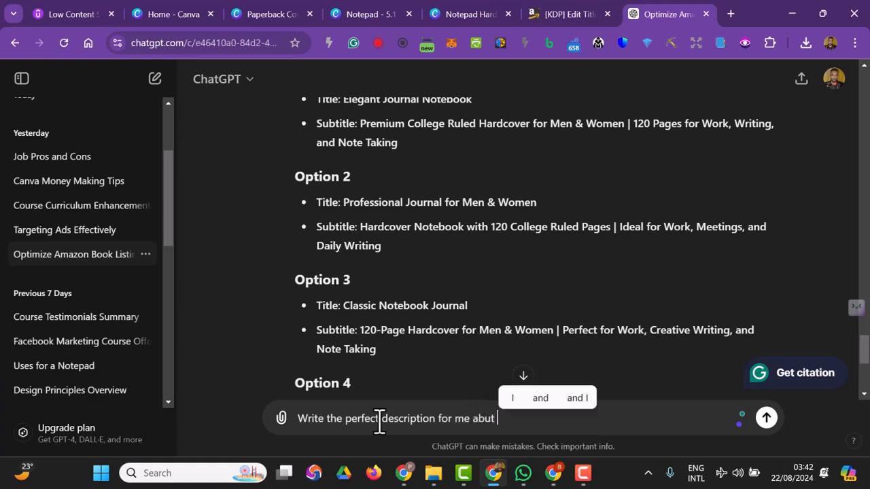
type(" this Amzo")
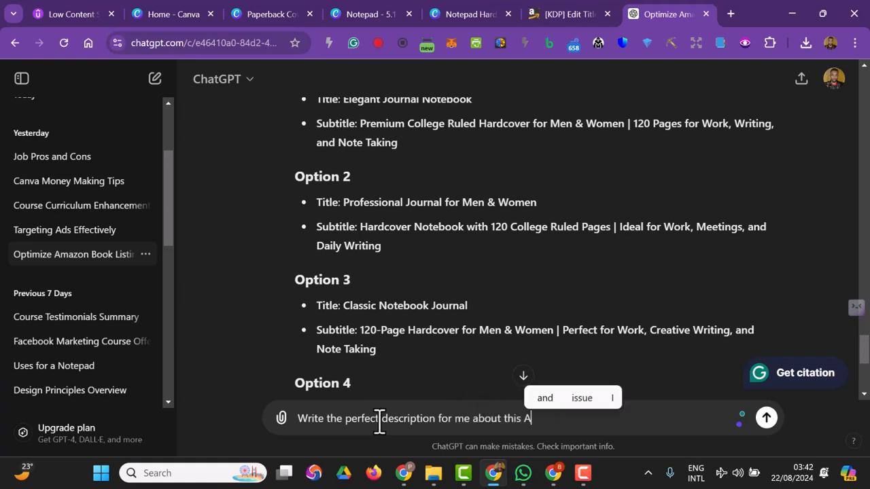
key("BackSpace")
key("BackSpace")
type("azon l")
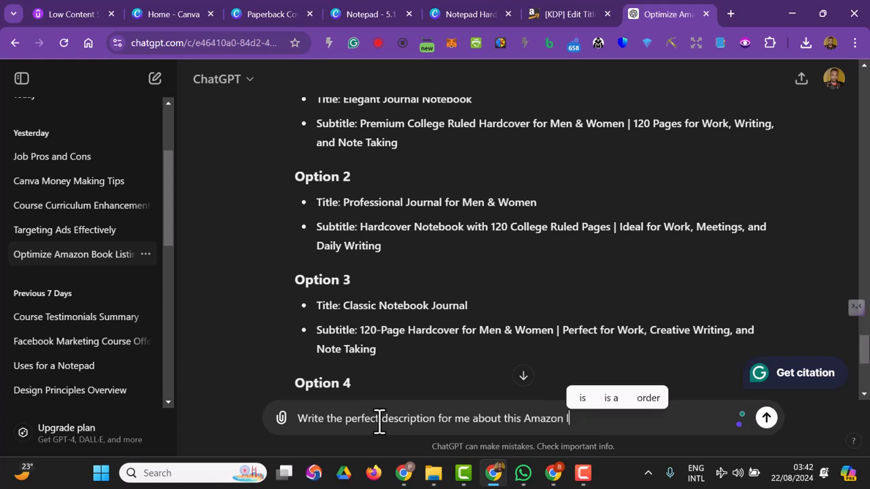
type("ow cont")
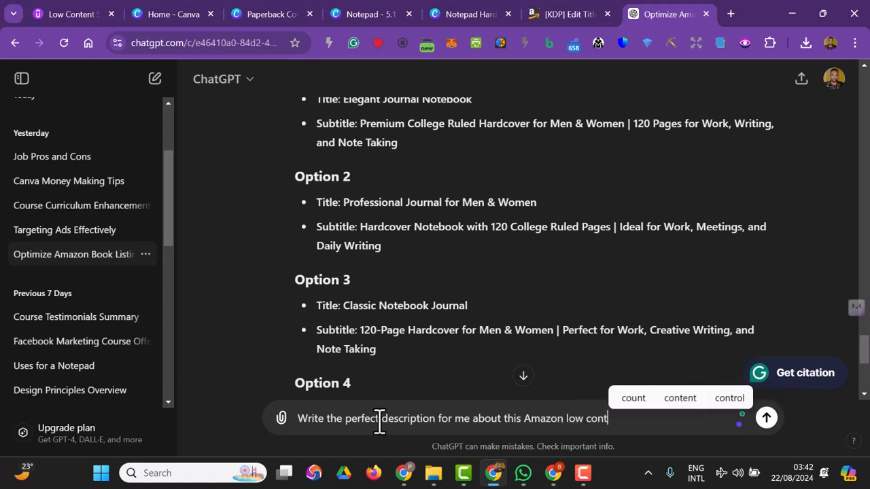
type("ent book")
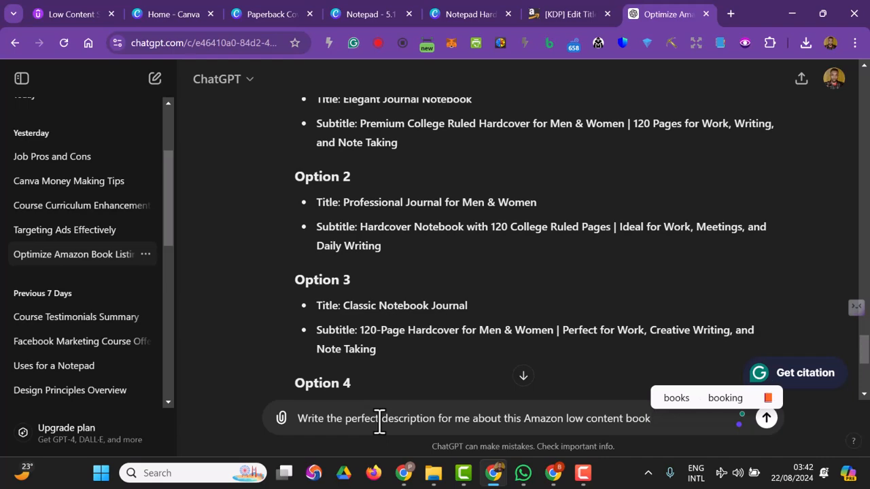
key("Return")
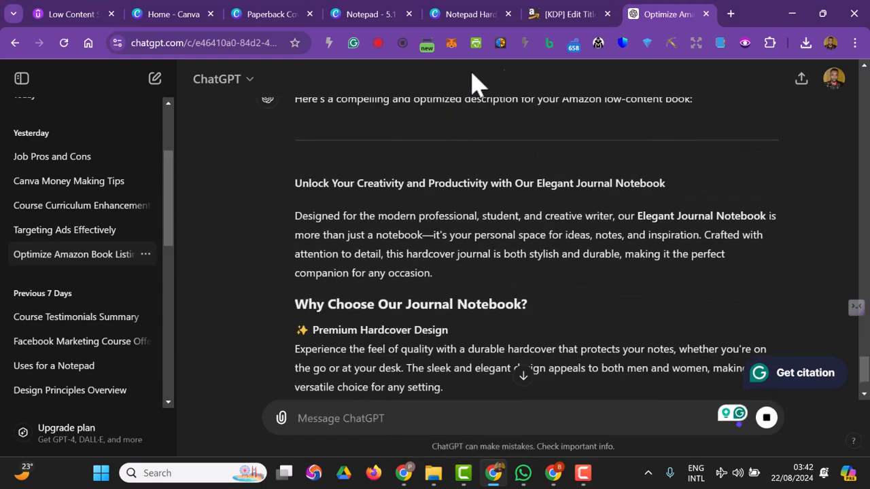
left_click(560, 27)
key("ctrl+Tab")
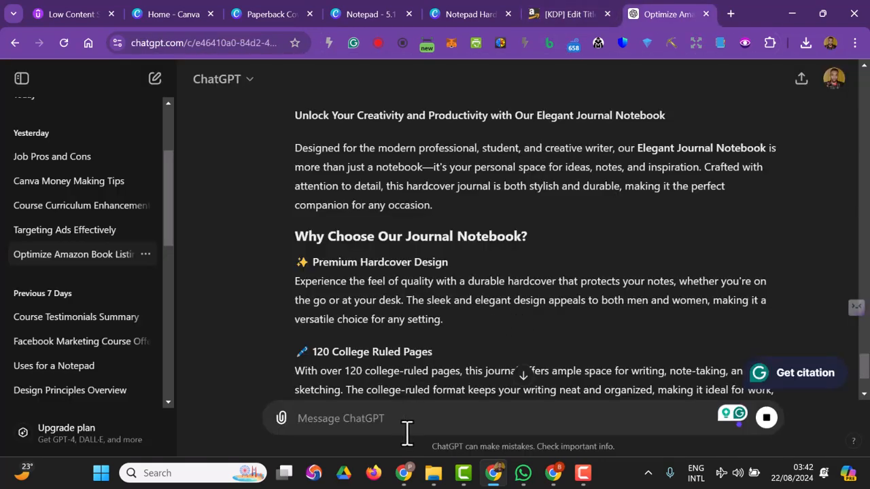
type("M")
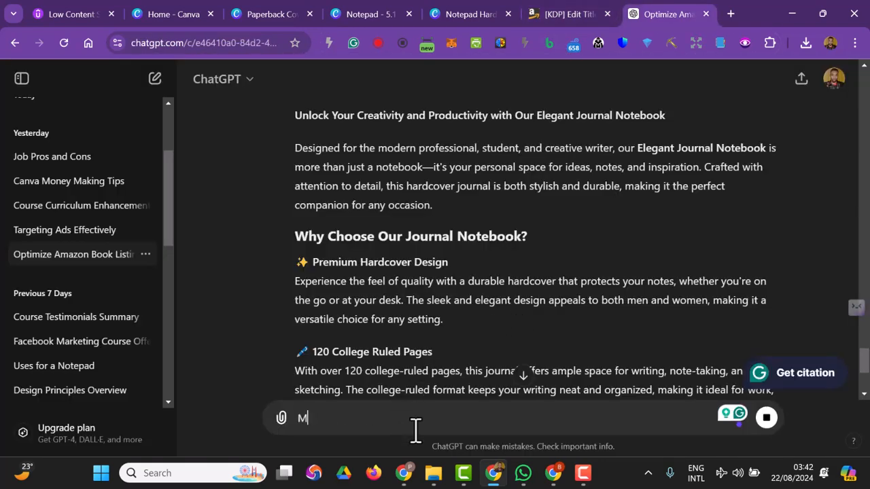
type("ind you this is a")
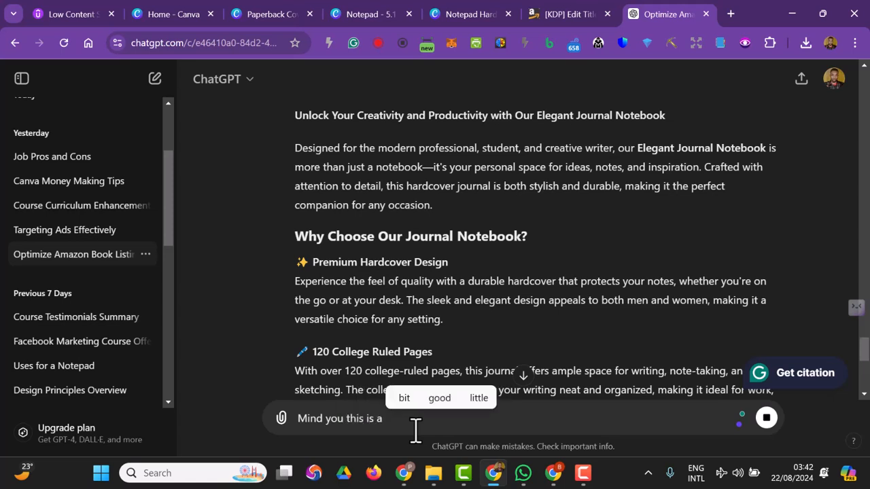
type(" pap")
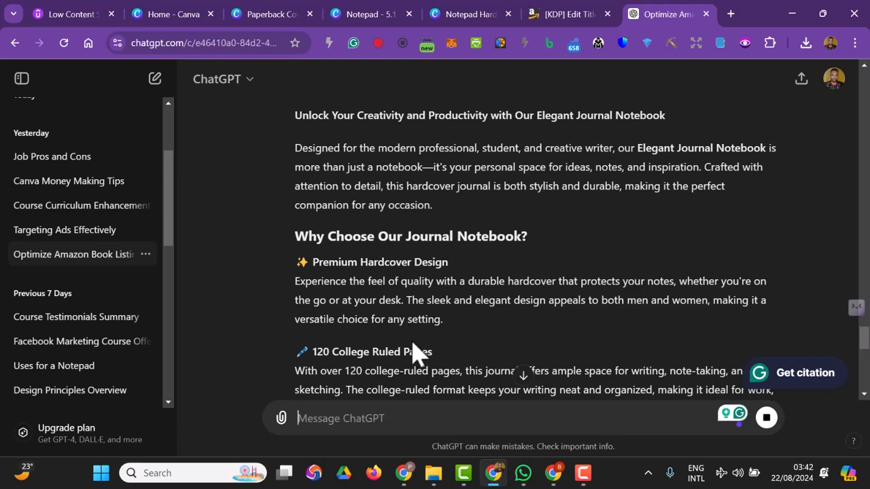
Copy ChatGPT's book description, from "Designed for the modern professional" through "capturing your ideas in style!", into KDP's Description field
scroll(413, 345, "down", 4)
scroll(428, 336, "up", 10)
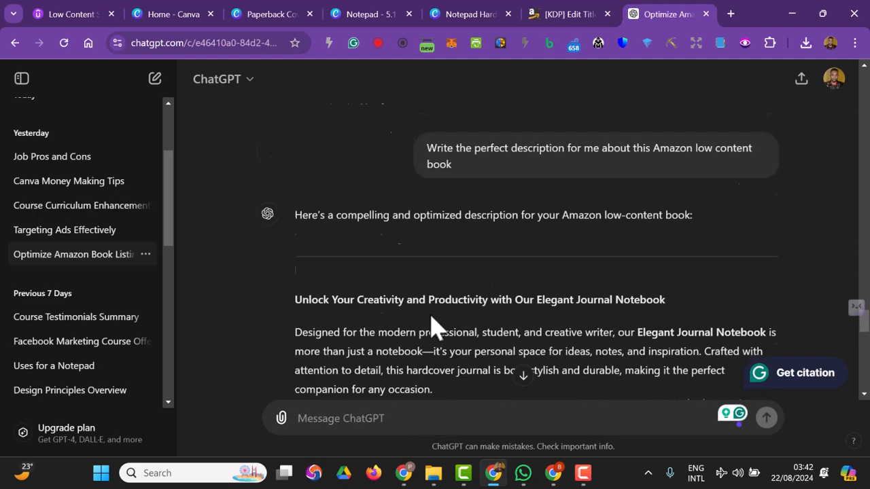
scroll(411, 342, "down", 4)
left_click_drag(294, 288, 660, 178)
right_click(538, 159)
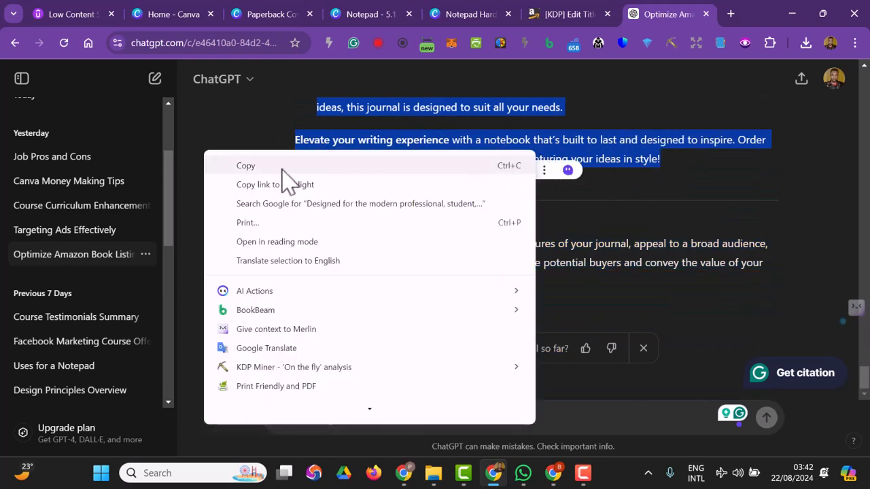
left_click(245, 166)
left_click(547, 15)
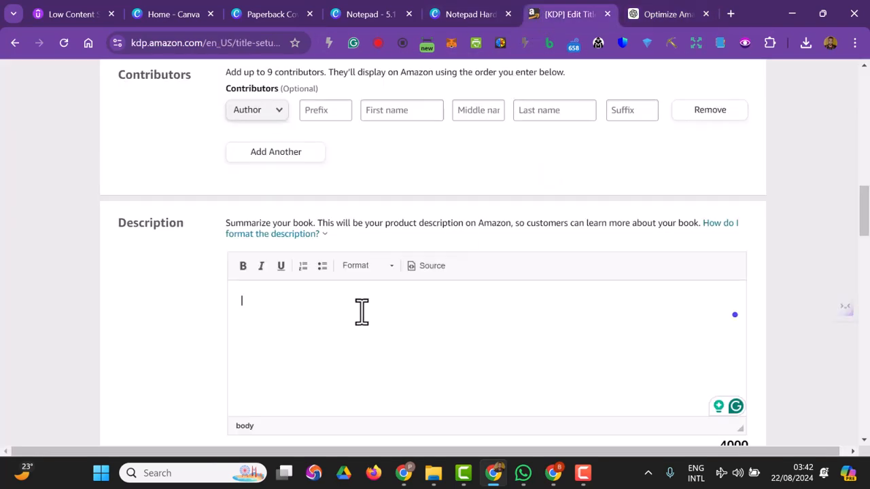
key("ctrl+v")
Remove the sparkle emoji before "Premium Hardcover Design" in the description and keep that heading on its own line
scroll(377, 332, "up", 10)
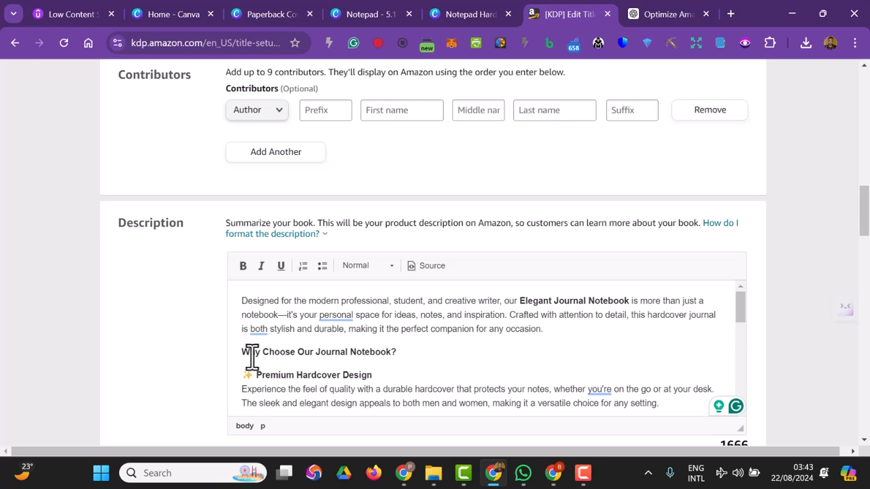
scroll(320, 367, "down", 1)
left_click(256, 307)
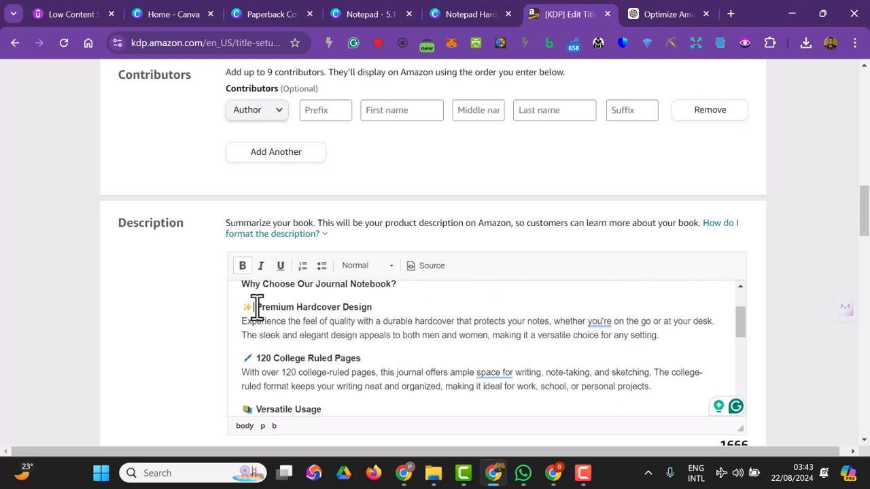
key("BackSpace")
key("BackSpace")
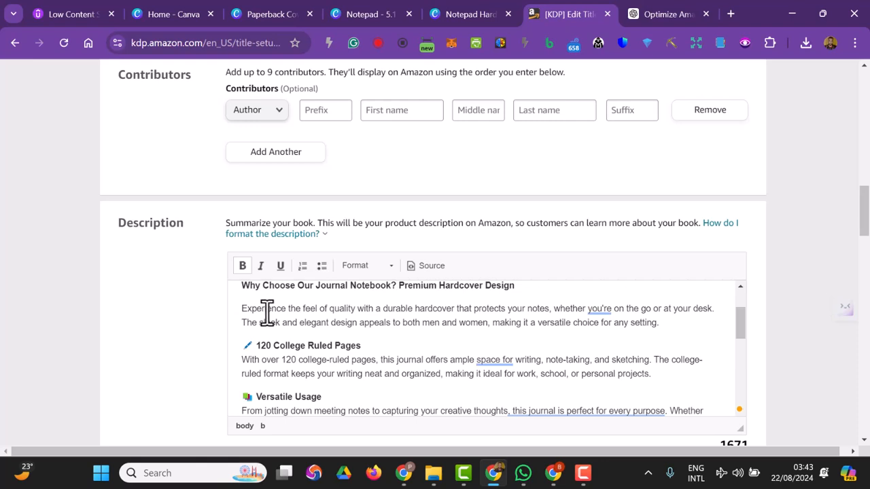
key("Return")
Remove the paintbrush emoji before "120 College Ruled Pages" and leave a blank line above that heading
left_click(260, 372)
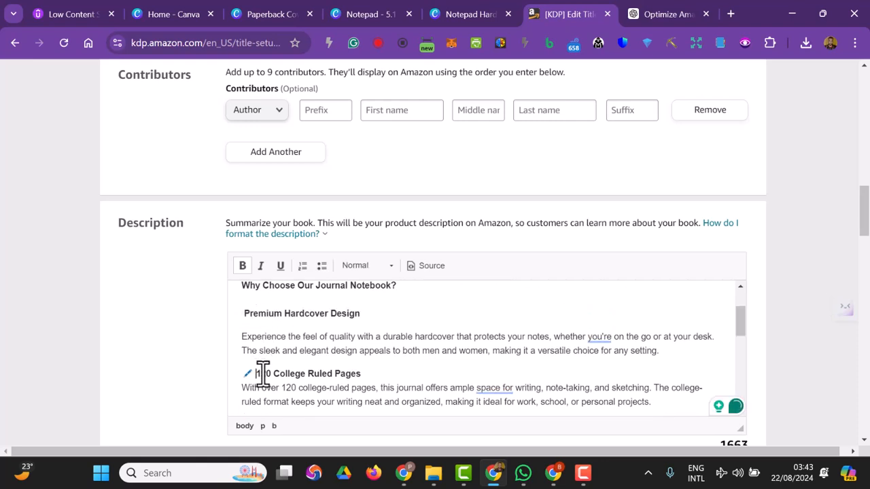
key("BackSpace")
key("BackSpace")
key("Return")
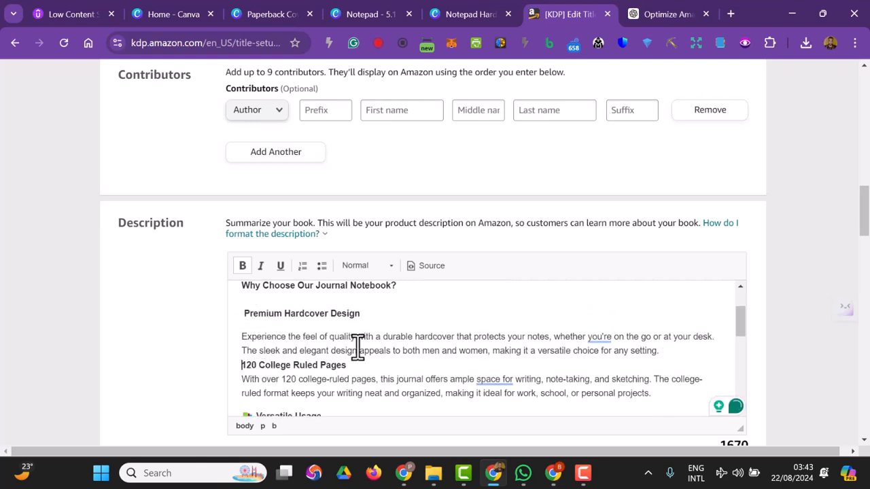
key("Return")
Remove the books emoji before the "Versatile Usage" heading in the description
scroll(358, 340, "down", 2)
scroll(258, 363, "up", 1)
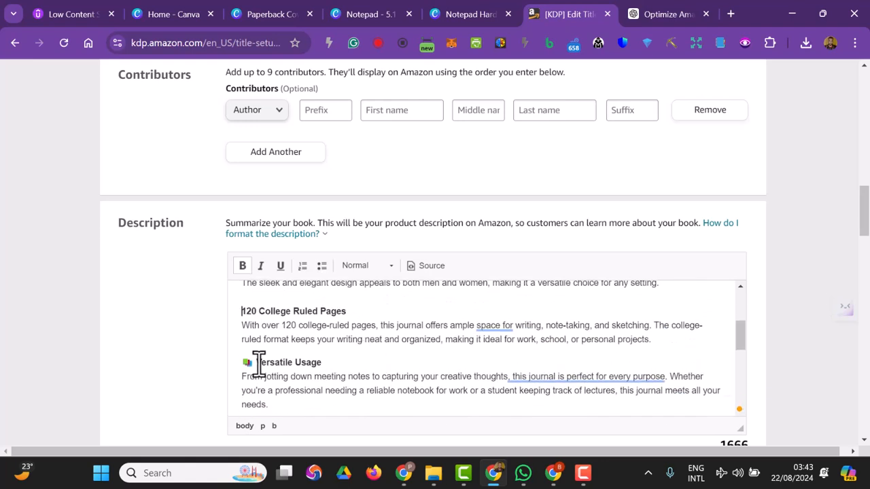
left_click(263, 366)
key("BackSpace")
scroll(337, 352, "down", 1)
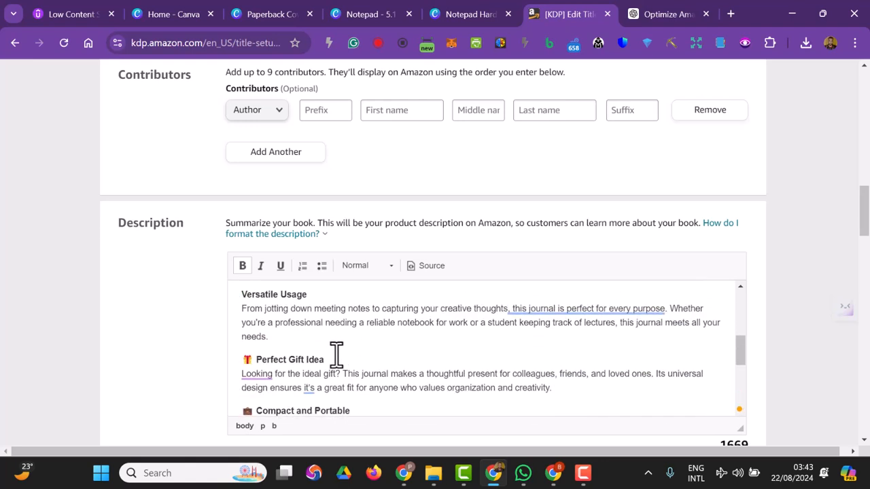
Remove the emojis before the "Perfect Gift Idea" and "Compact and Portable" headings in the description
left_click(258, 359)
key("BackSpace")
scroll(260, 353, "down", 1)
left_click(258, 345)
key("BackSpace")
key("BackSpace")
scroll(271, 359, "down", 1)
scroll(305, 351, "up", 2)
scroll(307, 350, "down", 2)
scroll(349, 349, "down", 3)
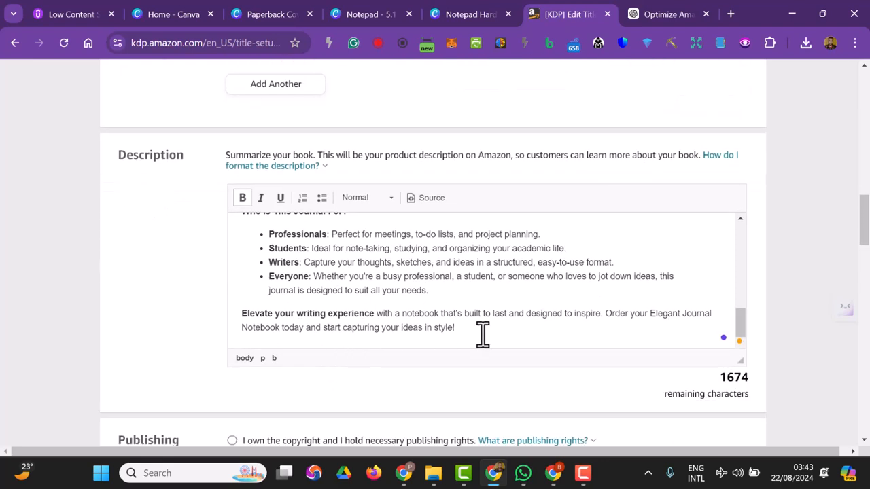
Declare under Publishing Rights that you own the copyright and hold the necessary publishing rights
scroll(482, 334, "down", 1)
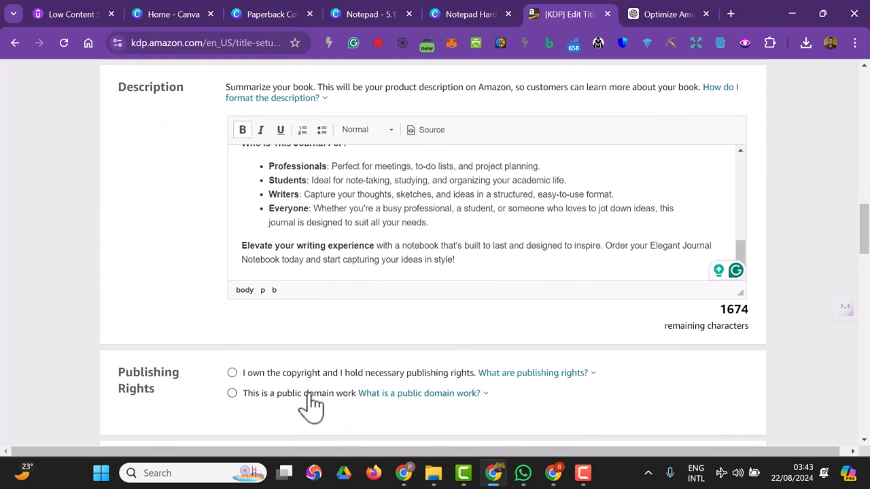
left_click(231, 373)
scroll(450, 403, "down", 2)
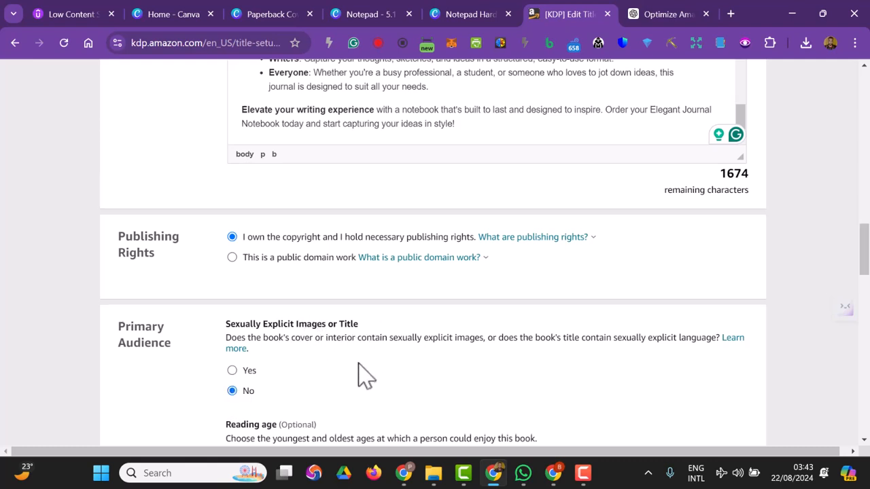
Set the reading age to a minimum of 2 and a maximum of 18+
scroll(367, 370, "down", 2)
left_click(284, 360)
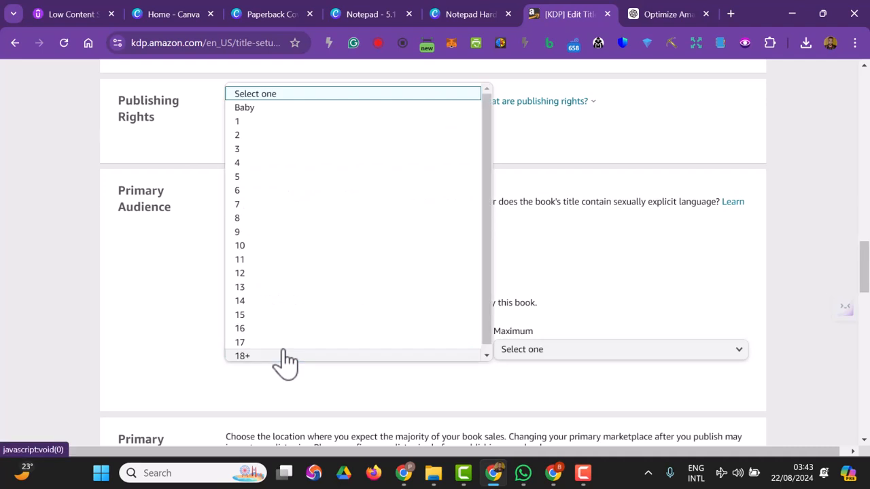
left_click(245, 138)
left_click(515, 353)
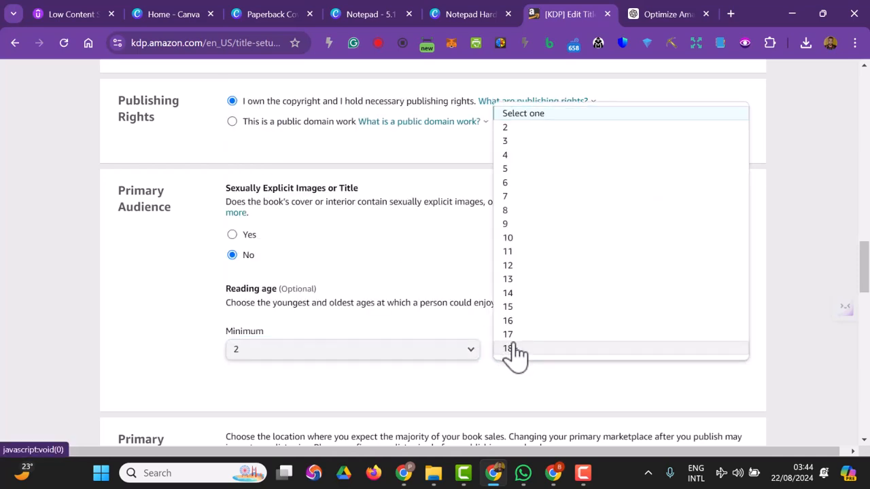
left_click(514, 354)
Classify the book as a low-content book in the Categories section
scroll(272, 271, "down", 3)
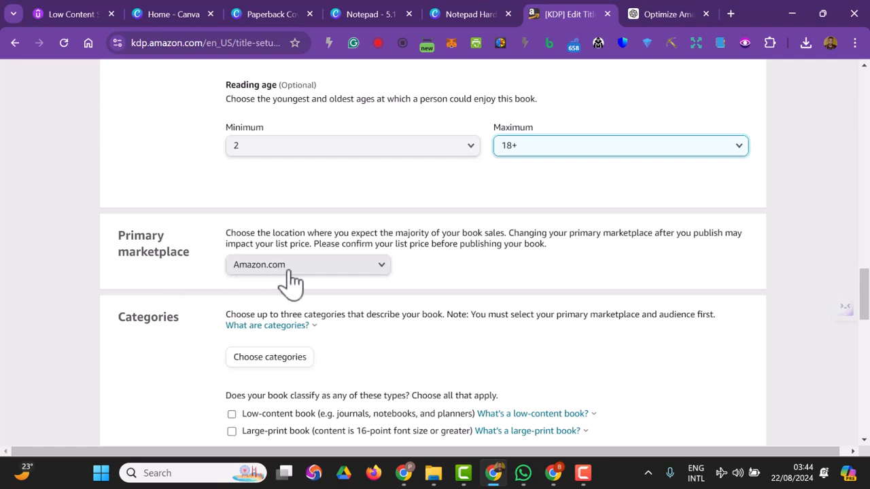
scroll(324, 377, "down", 1)
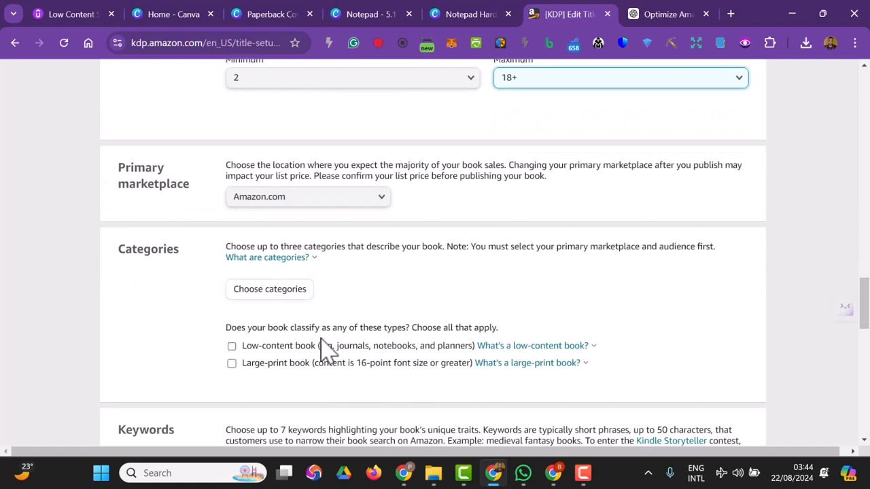
left_click(232, 348)
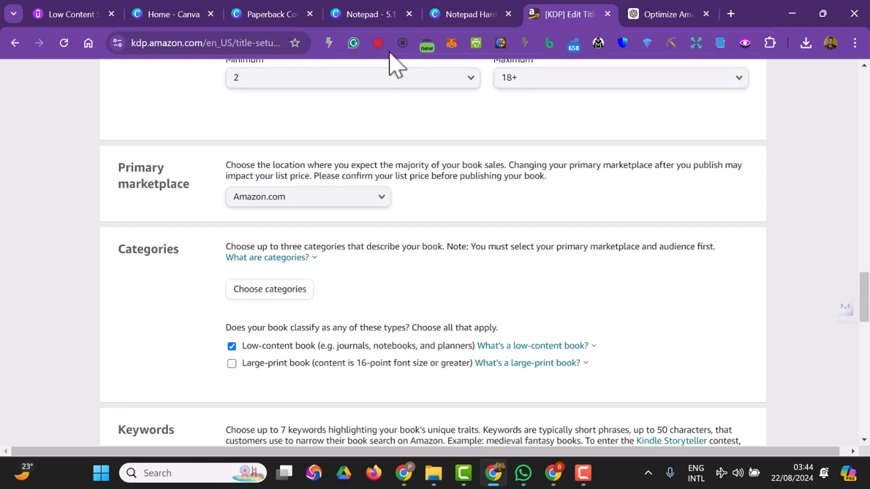
Ask ChatGPT in the existing chat "what is the category for this type of book on Amazon" and view its primary categories
left_click(650, 15)
left_click(472, 427)
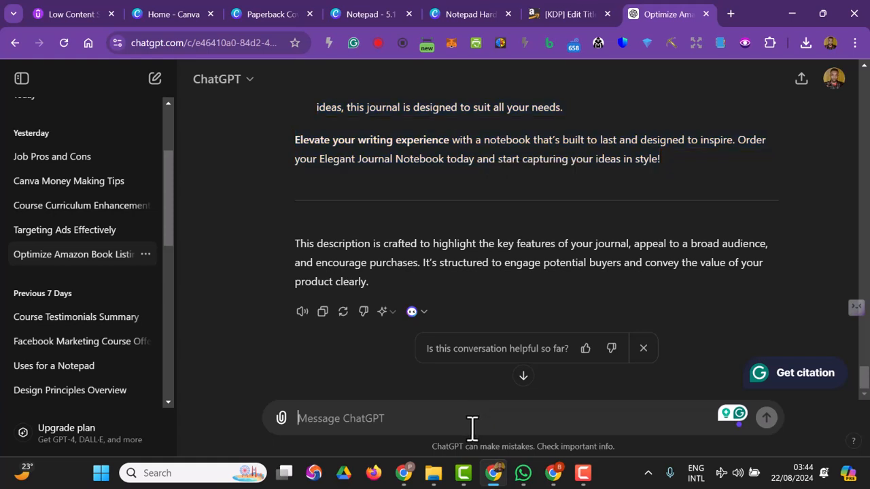
type("what is")
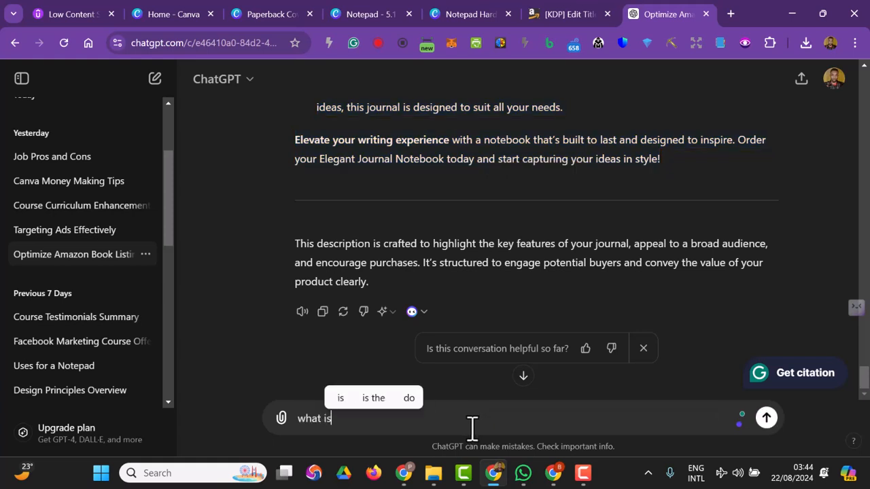
type(" the cat")
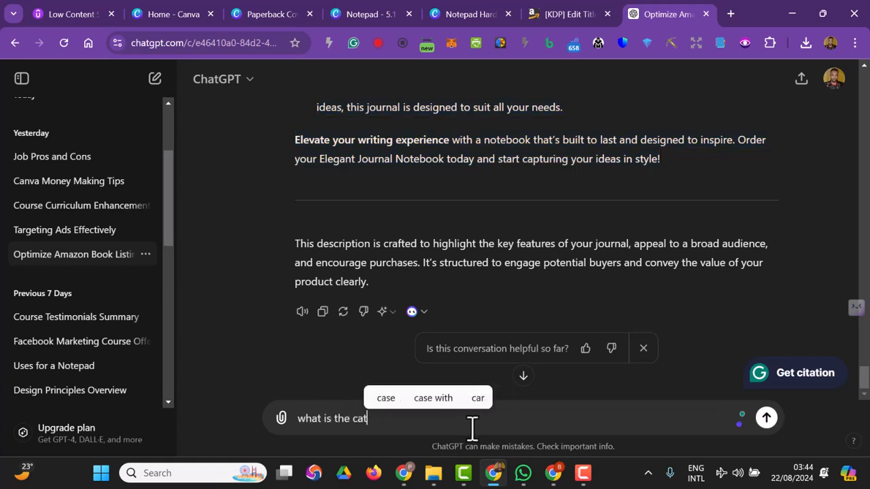
type("egory for this tyoe")
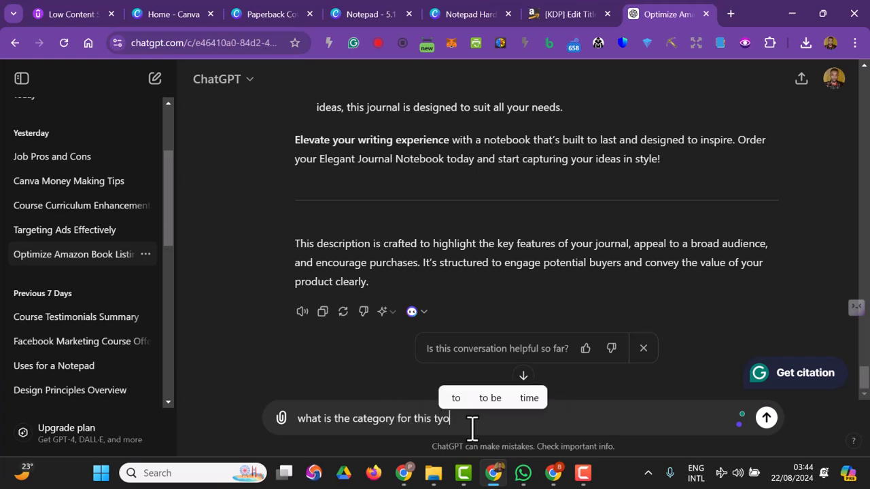
key("BackSpace")
key("BackSpace")
type("pe of")
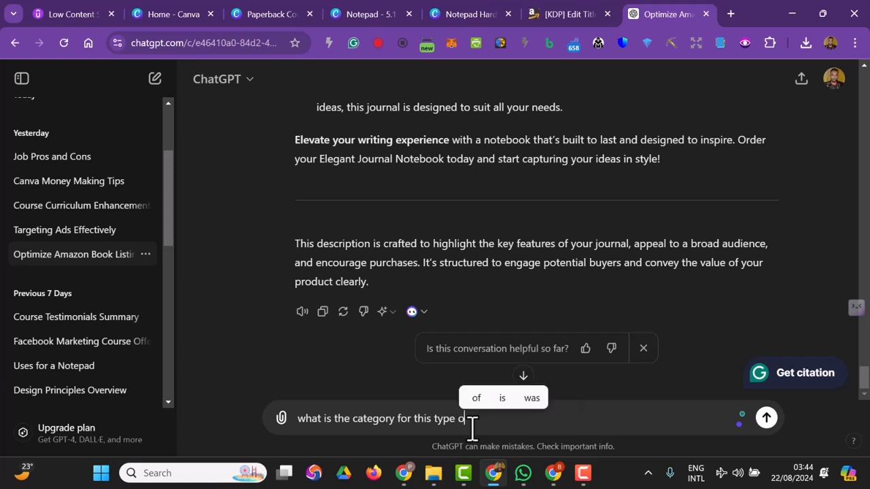
type(" book on ")
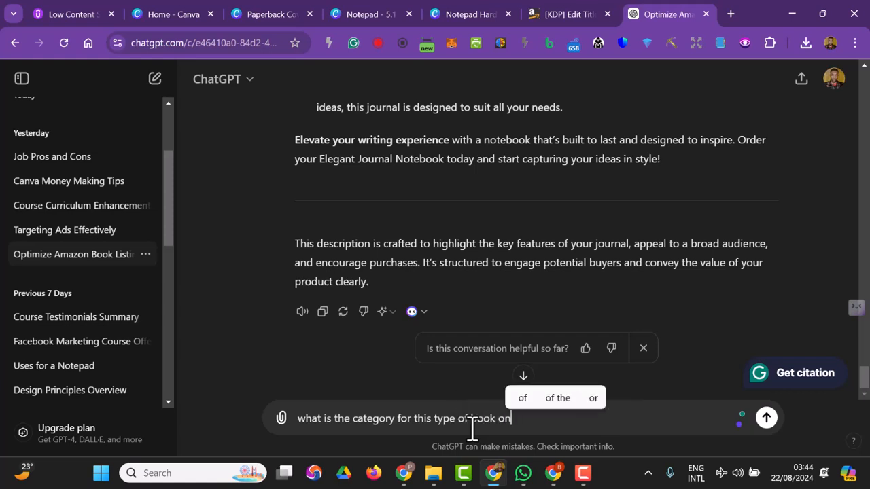
type("Amazon")
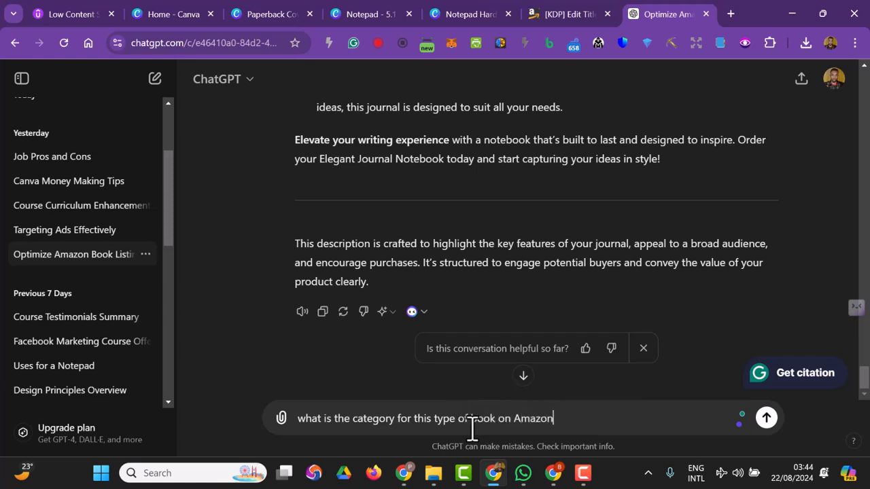
key("Return")
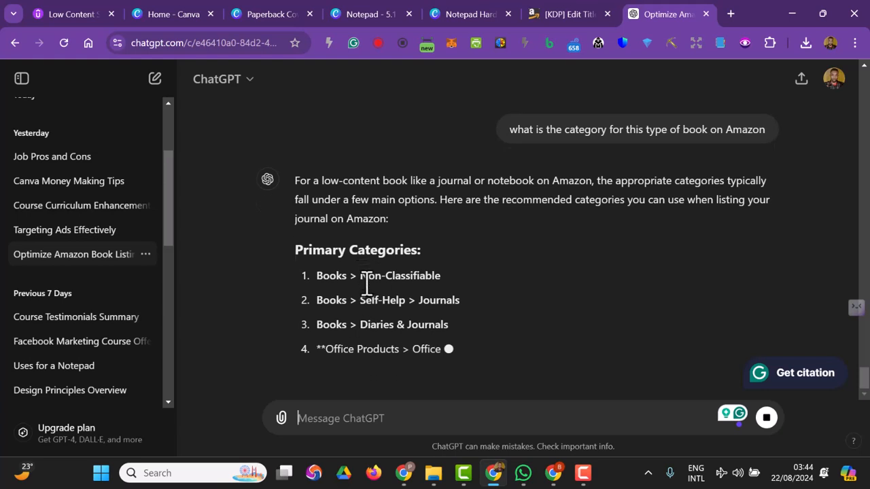
scroll(405, 304, "up", 1)
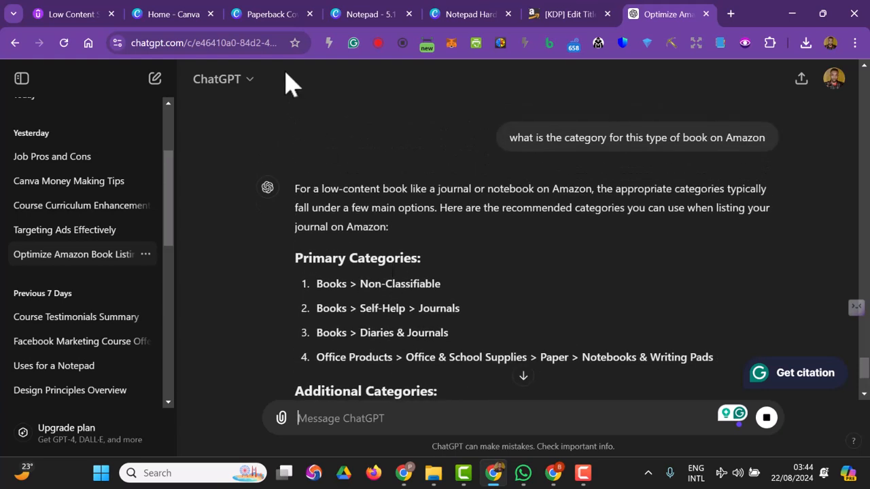
Back in KDP, open the category selection and choose the Non-Classifiable category with its Non-Classifiable placement
left_click(574, 15)
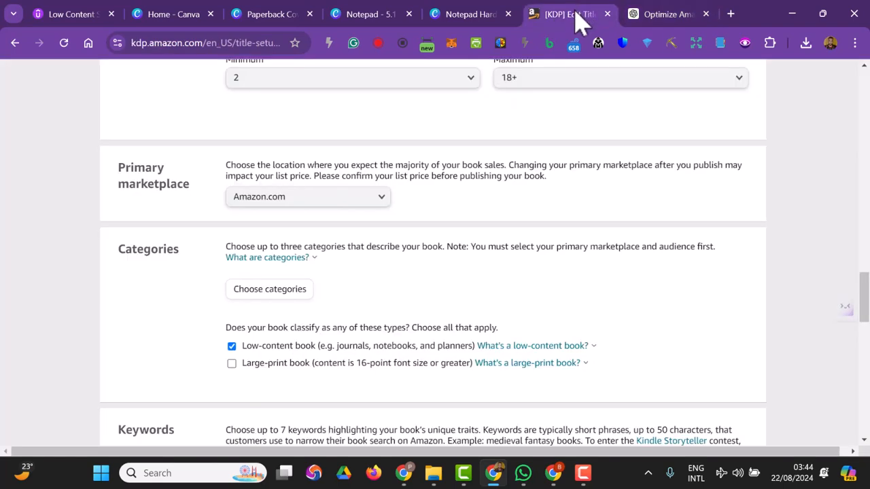
left_click(251, 299)
left_click(258, 266)
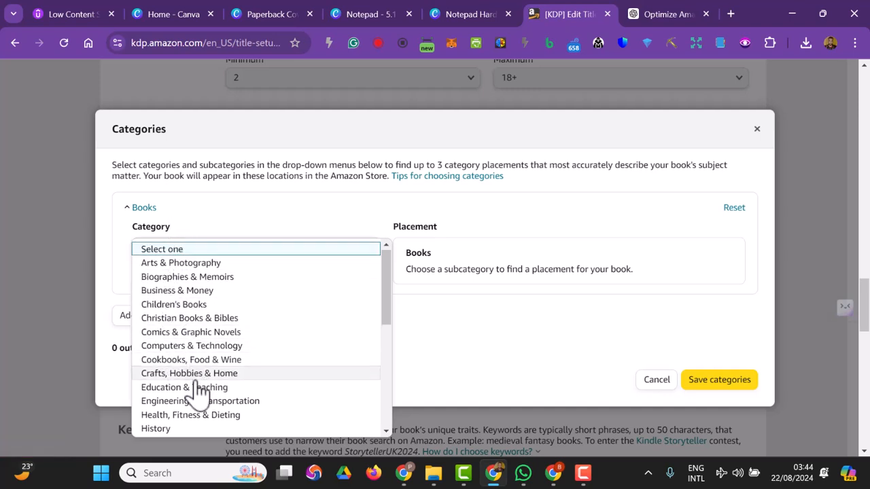
scroll(194, 391, "down", 4)
left_click(200, 428)
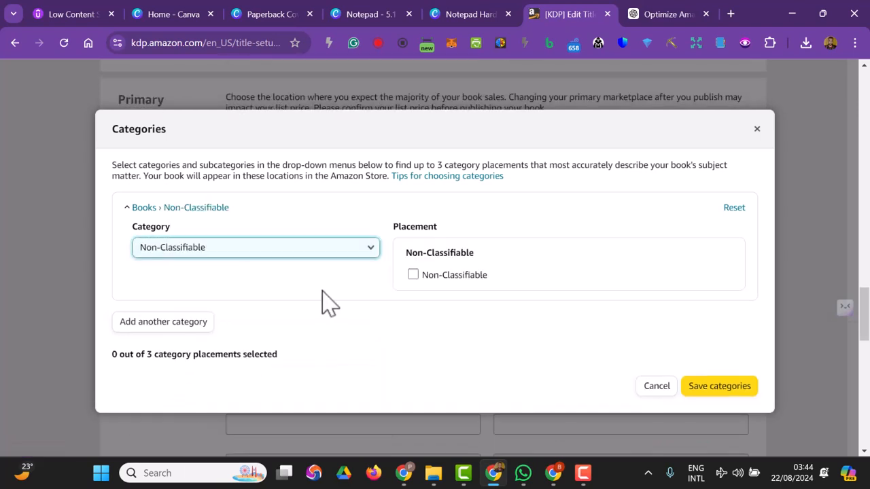
left_click(413, 276)
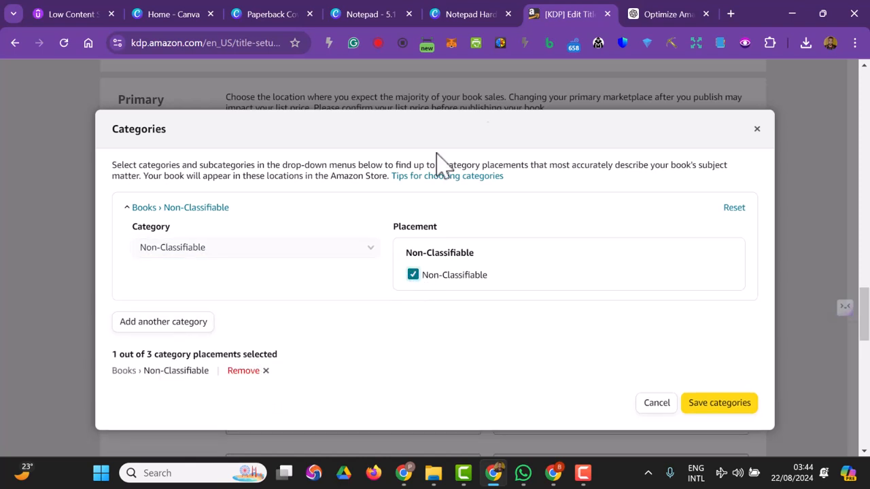
Check ChatGPT's category list and add Self-Help as a second book category in KDP
left_click(663, 14)
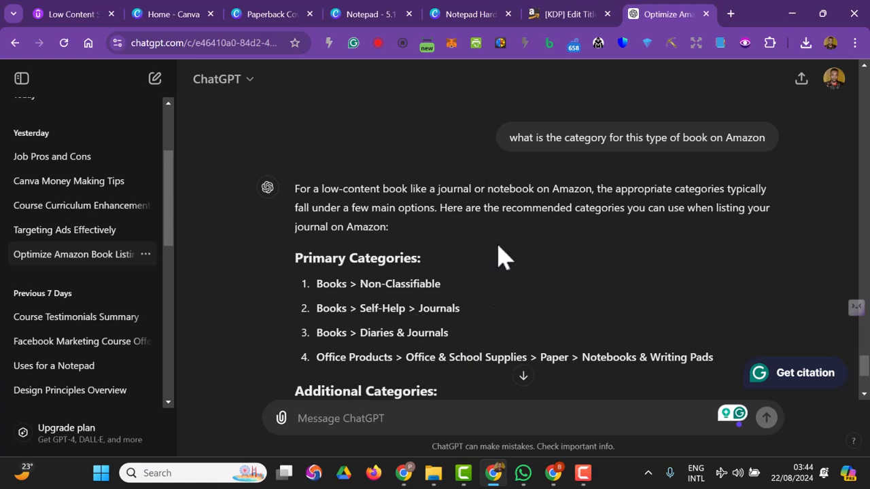
left_click(560, 15)
left_click(185, 328)
left_click(204, 277)
scroll(203, 282, "down", 5)
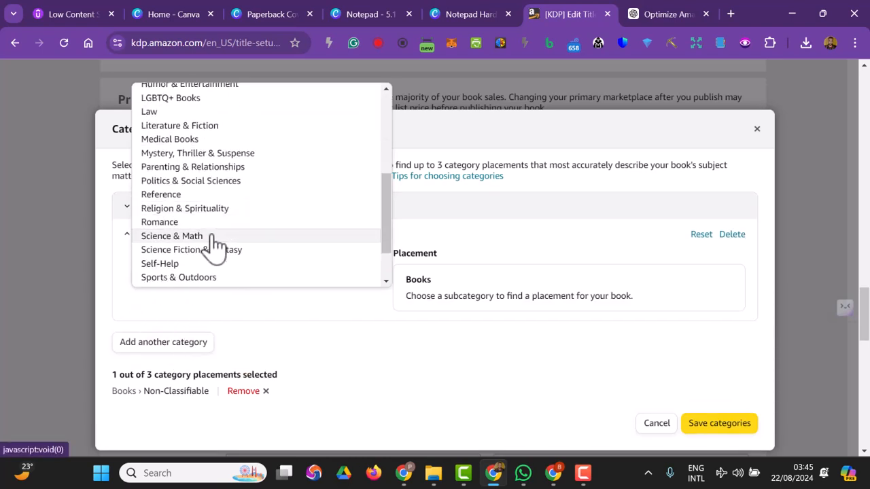
scroll(204, 245, "down", 2)
left_click(163, 206)
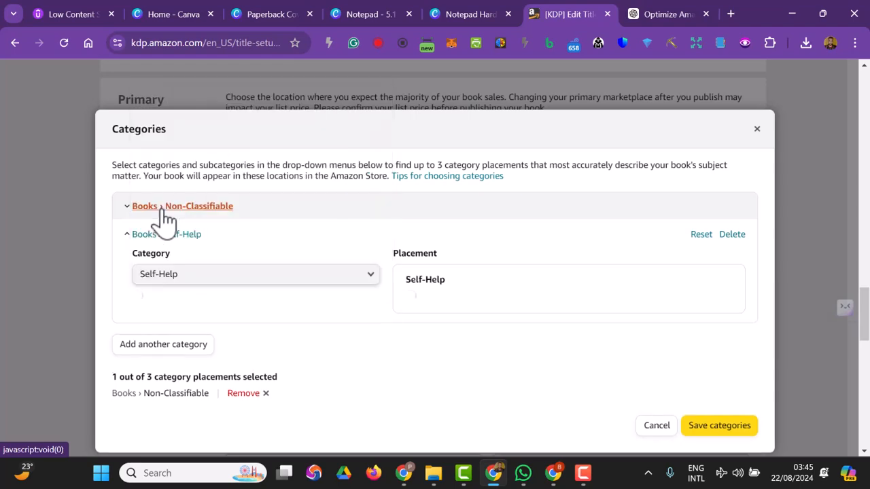
Recheck ChatGPT's suggested Self-Help subcategory and select the Journal Writing placement under Self-Help in KDP
left_click(258, 317)
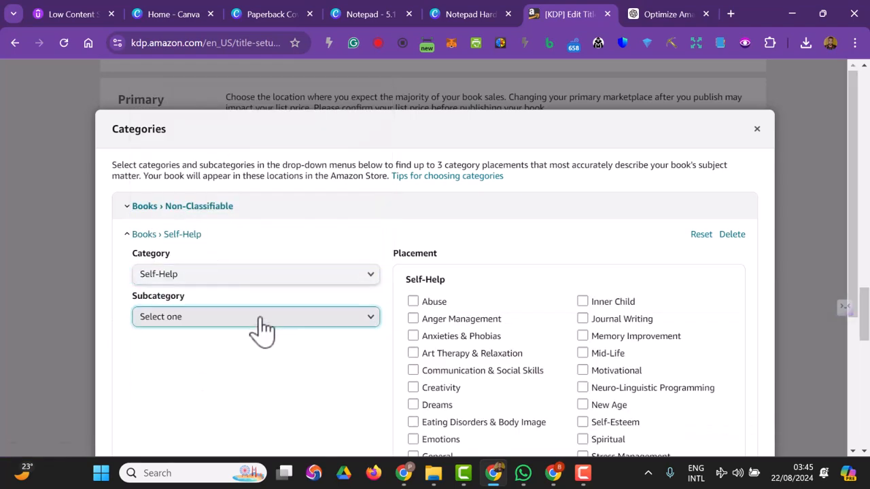
left_click(263, 321)
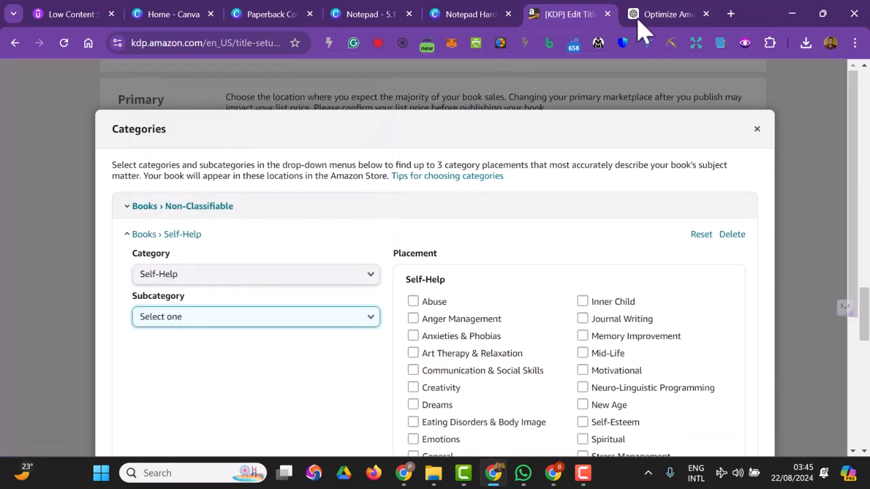
left_click(642, 20)
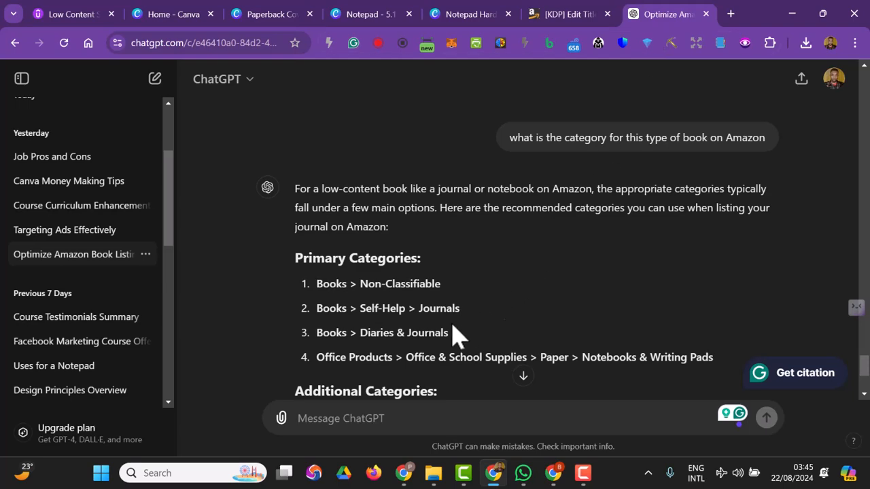
left_click(563, 17)
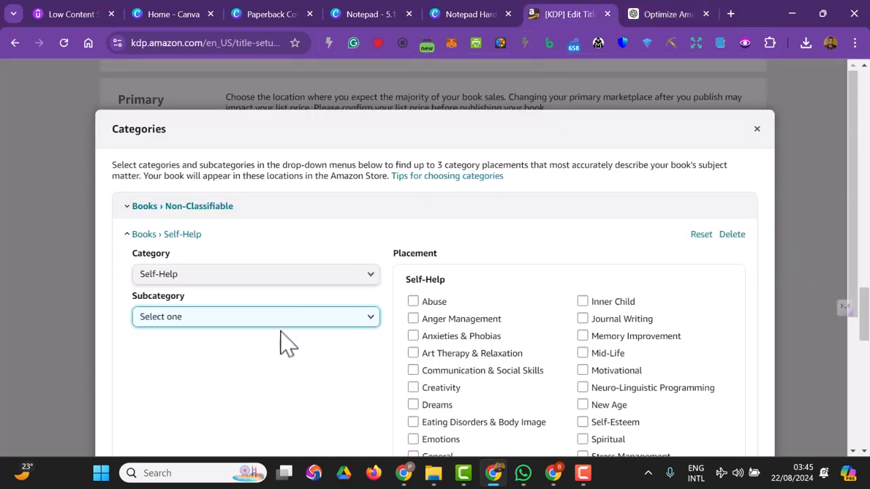
scroll(292, 336, "down", 1)
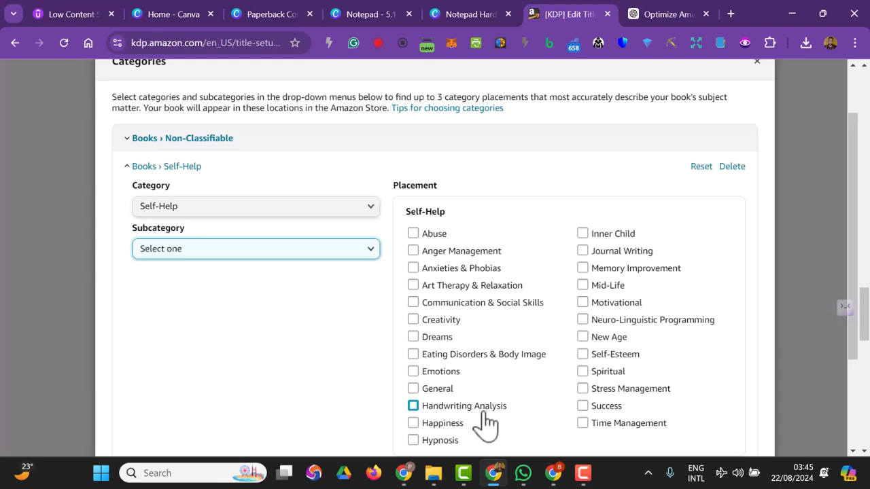
left_click(582, 255)
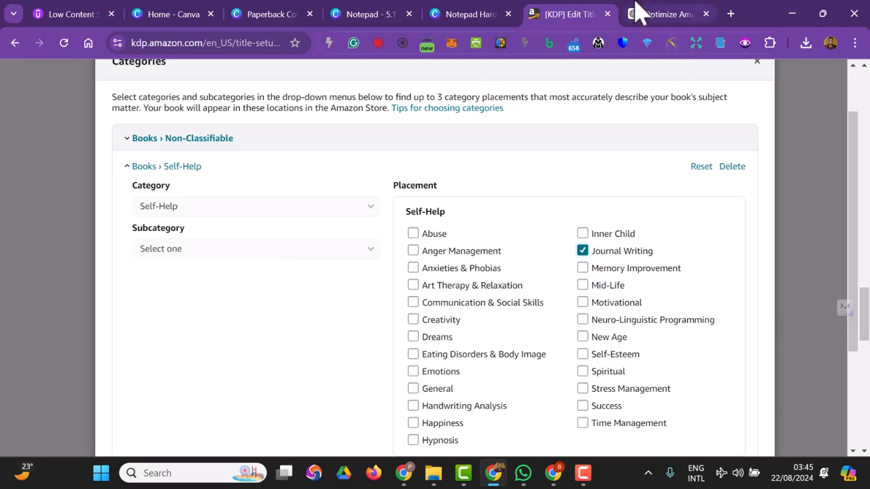
Look over ChatGPT's category list once more and save the two selected category placements in KDP
left_click(667, 14)
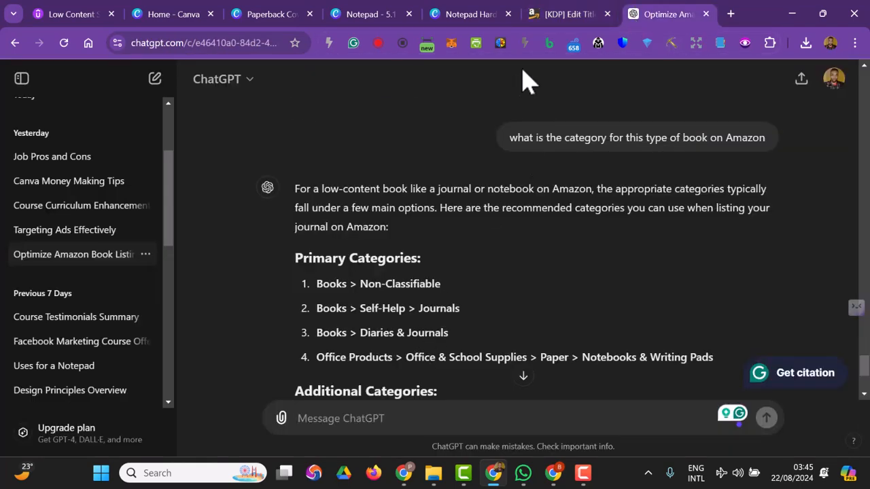
left_click(557, 16)
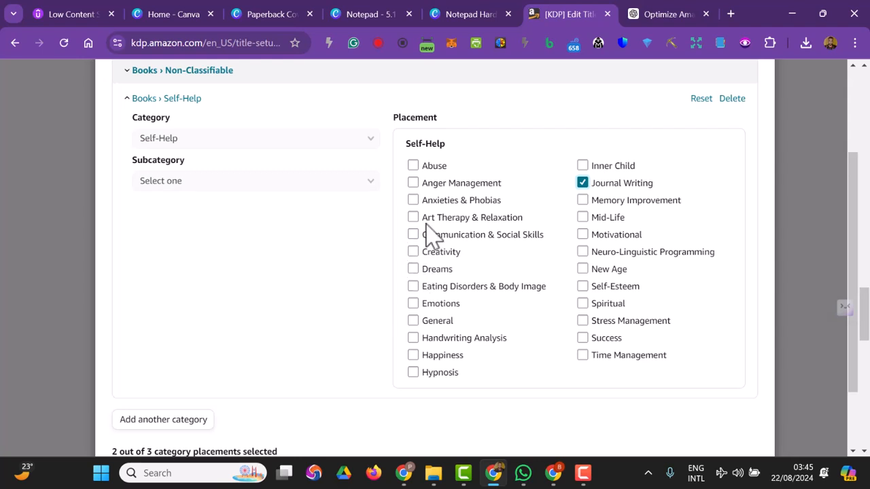
scroll(309, 326, "down", 2)
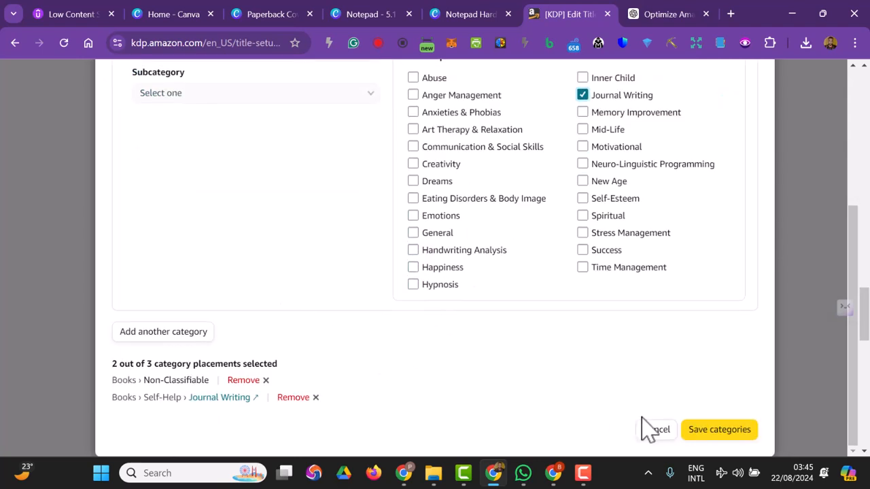
left_click(719, 429)
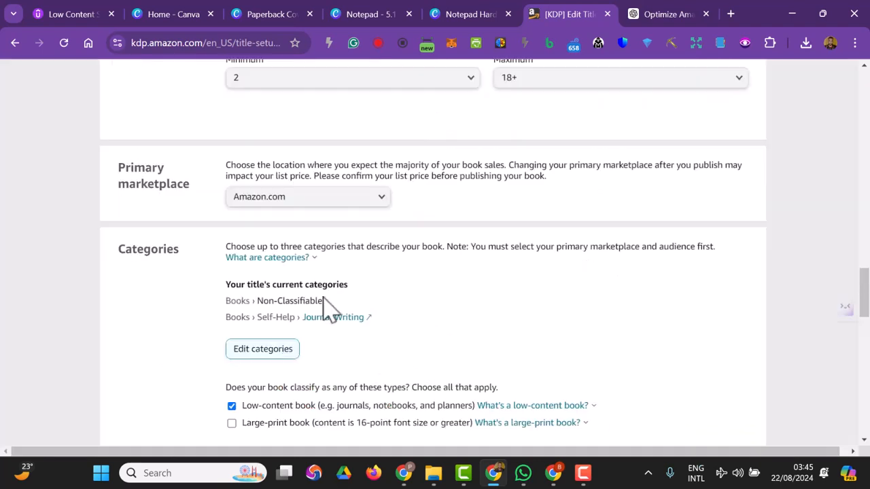
Reopen the book's category selection in KDP for editing
left_click(280, 360)
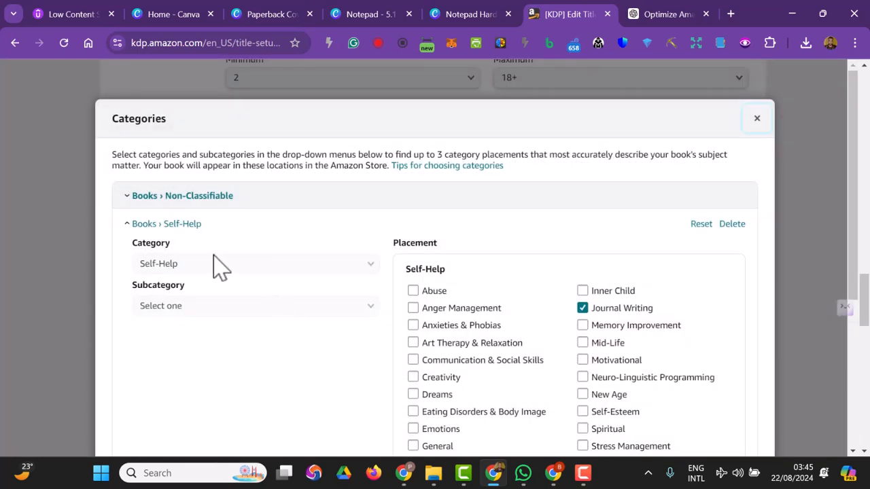
scroll(224, 316, "down", 1)
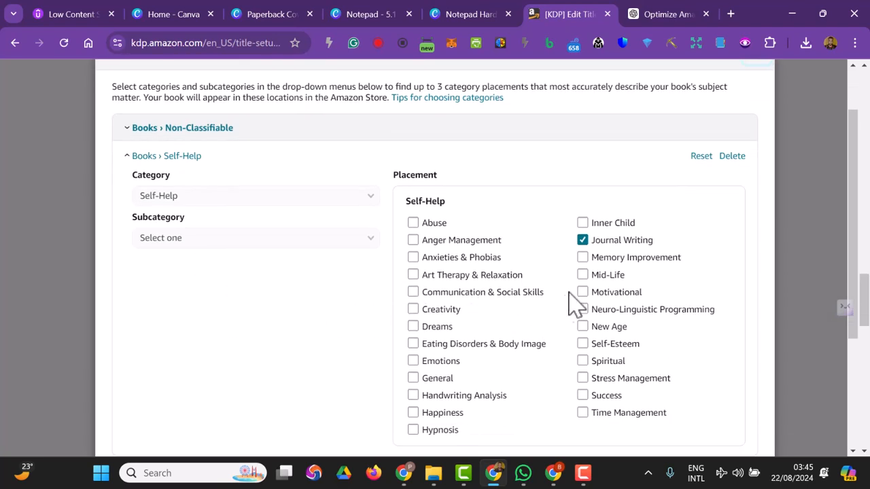
left_click(414, 310)
scroll(435, 347, "down", 2)
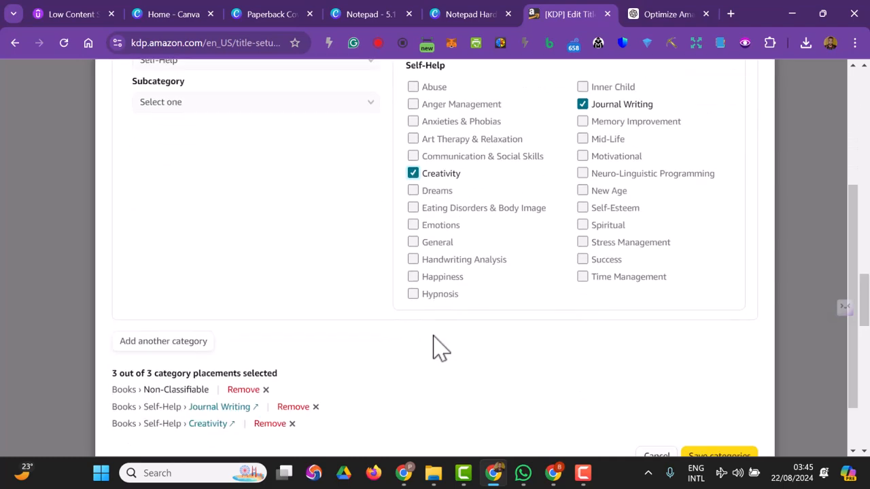
scroll(435, 346, "up", 1)
left_click(413, 240)
scroll(231, 349, "down", 1)
Add another book category entry and set its category to Self-Help
left_click(201, 343)
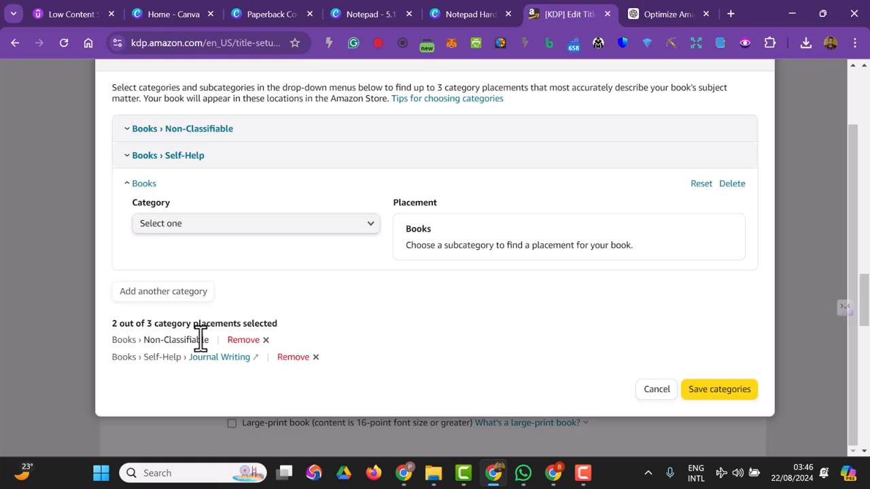
left_click(220, 234)
scroll(216, 336, "down", 1)
scroll(204, 346, "down", 4)
scroll(201, 350, "down", 1)
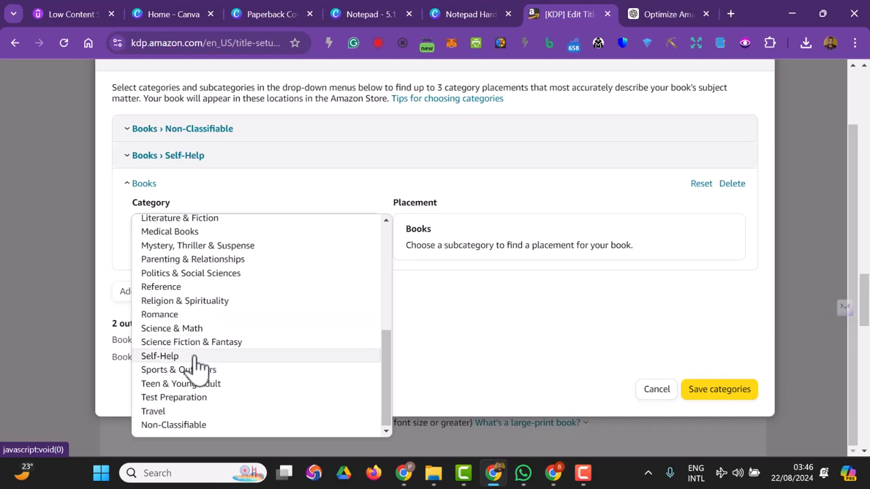
left_click(197, 357)
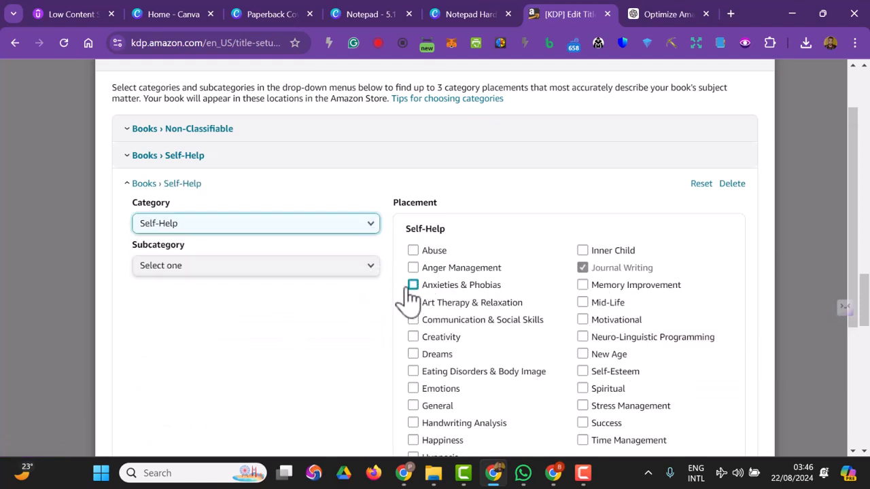
Select the Creativity placement under the new Self-Help entry and save the category placements
left_click(414, 337)
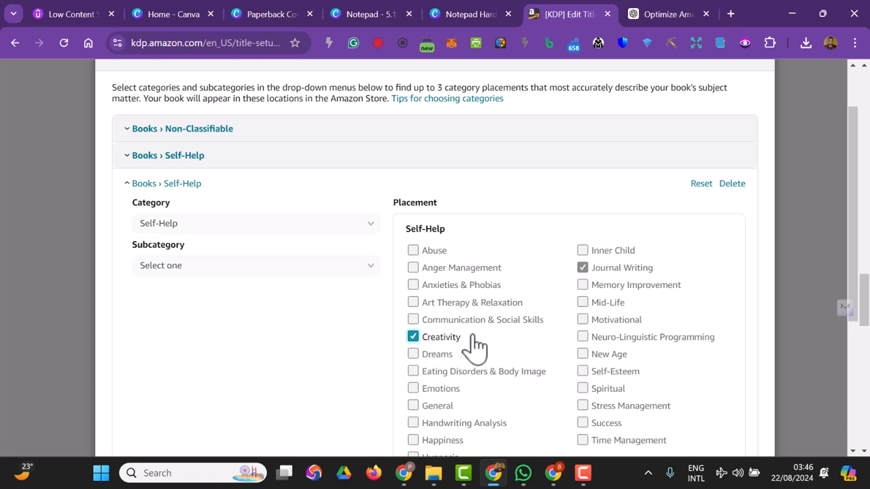
scroll(476, 348, "down", 3)
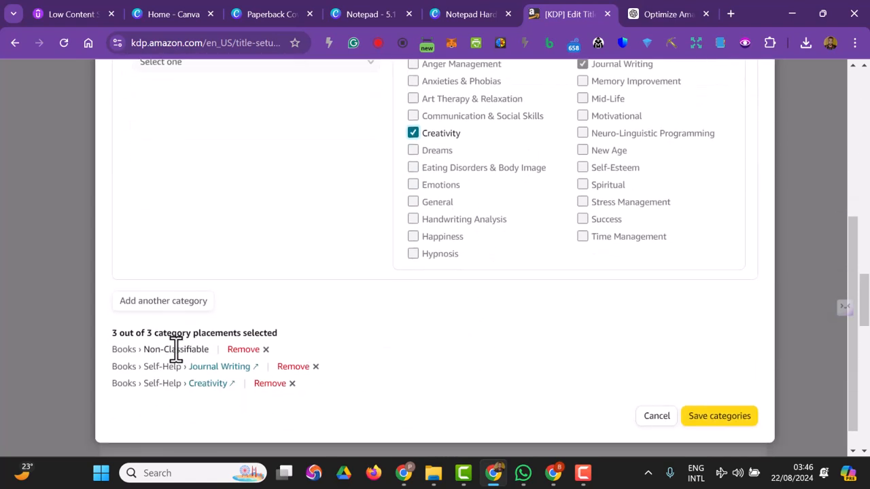
left_click(717, 426)
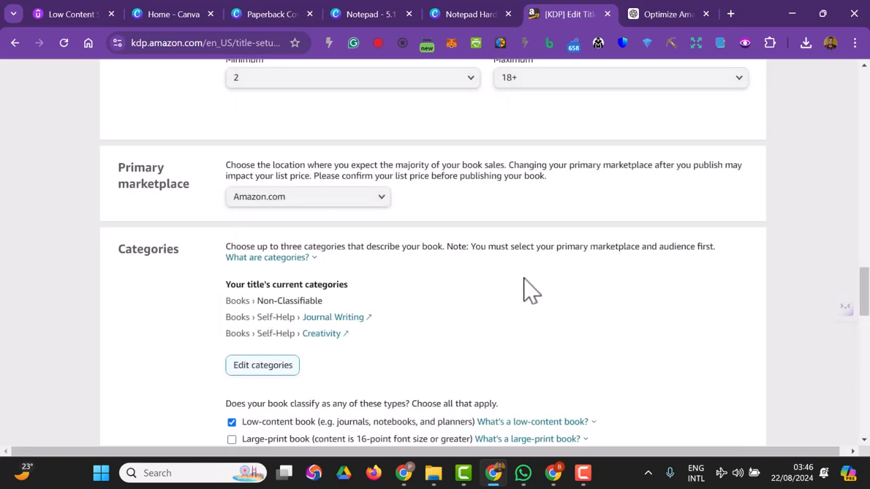
Get the first KDP keyword field ready for input and ask ChatGPT for "7 note pads most search keywords on Amazon KDP"
scroll(523, 291, "down", 4)
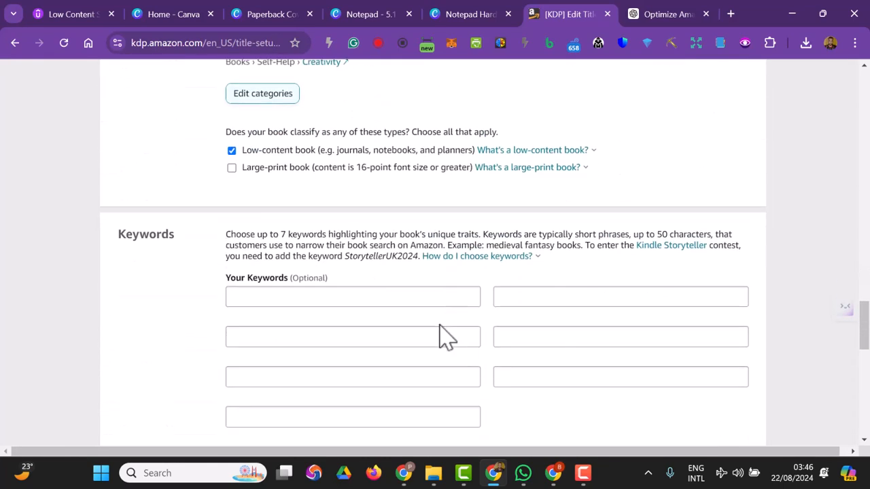
left_click(346, 297)
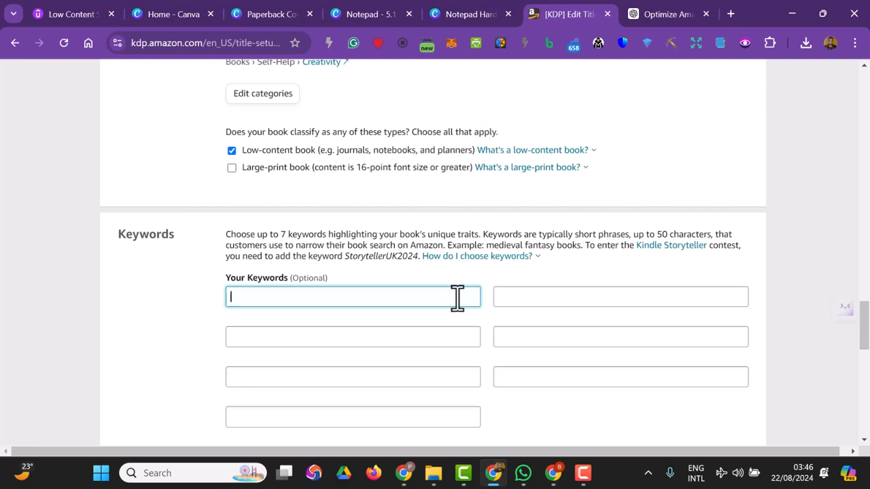
left_click(656, 14)
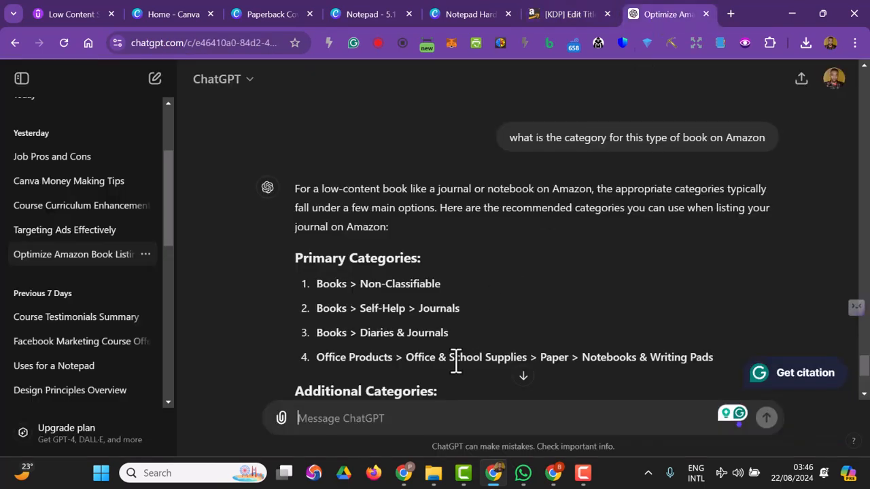
type("& n")
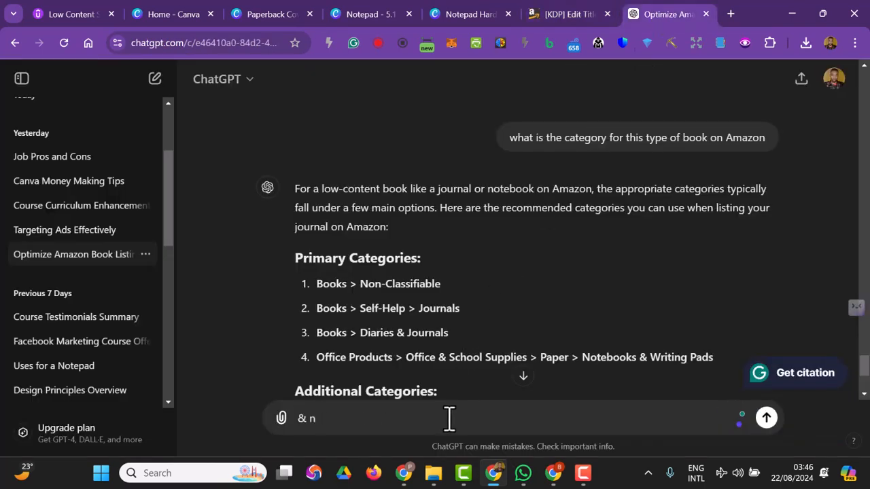
key("BackSpace")
key("BackSpace")
key("BackSpace")
type("7 note pad")
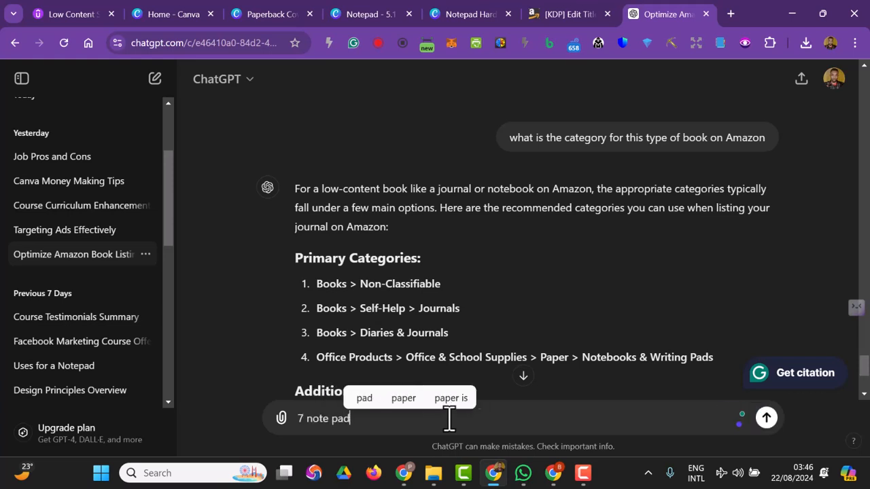
type("s keyw")
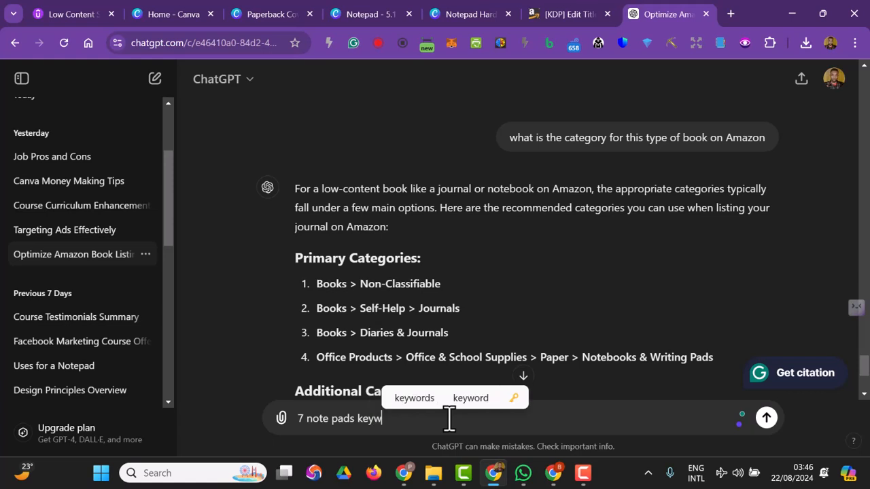
type("ords on")
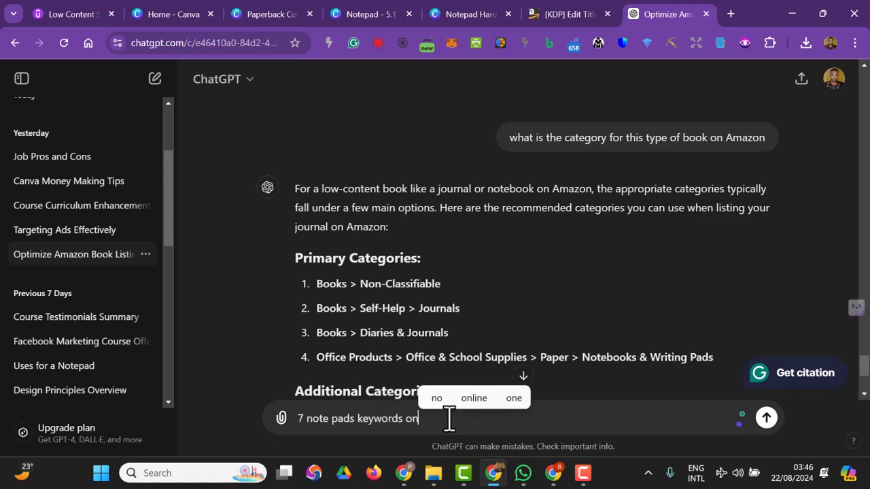
type(" Amazon KDP")
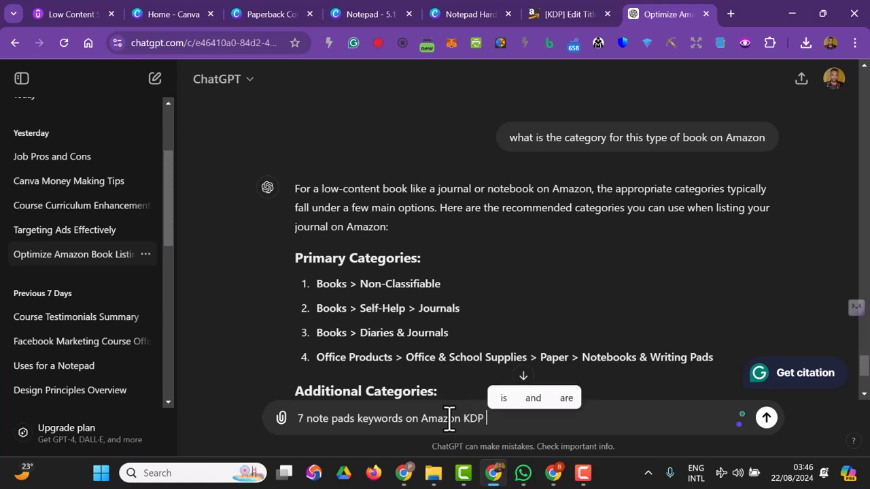
left_click(357, 418)
type("most search")
key("Return")
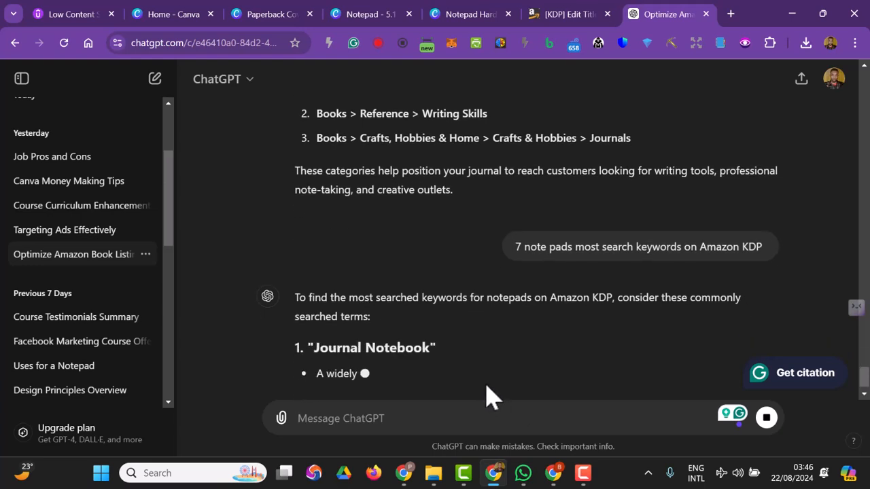
Copy "Journal Notebook" from ChatGPT's keyword list into the first keyword field in KDP
scroll(469, 329, "up", 1)
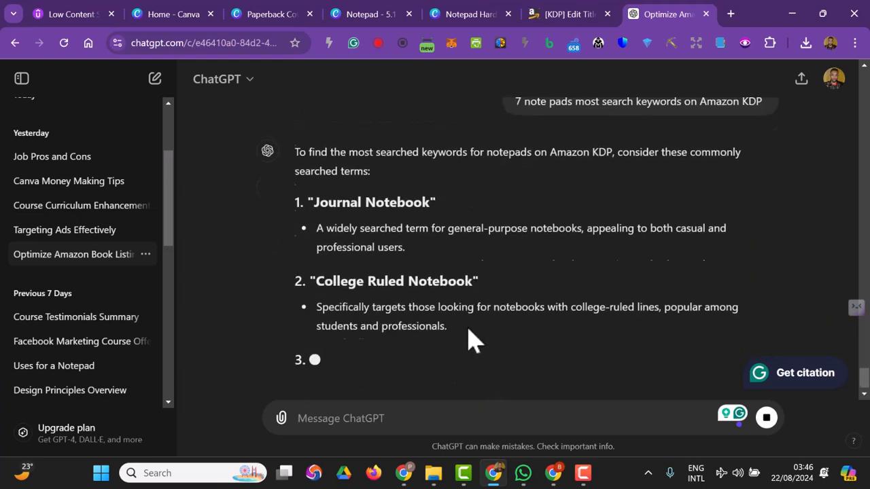
scroll(469, 339, "down", 2)
left_click_drag(316, 166, 431, 167)
right_click(424, 167)
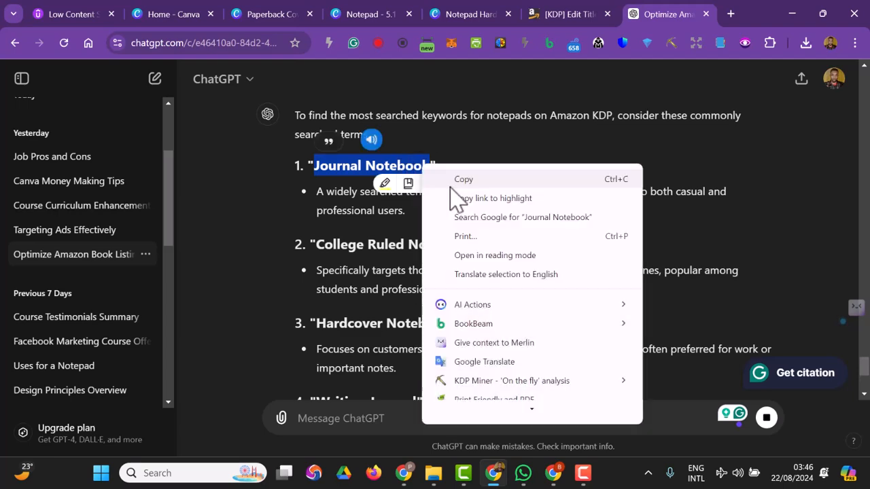
left_click(462, 179)
left_click(543, 14)
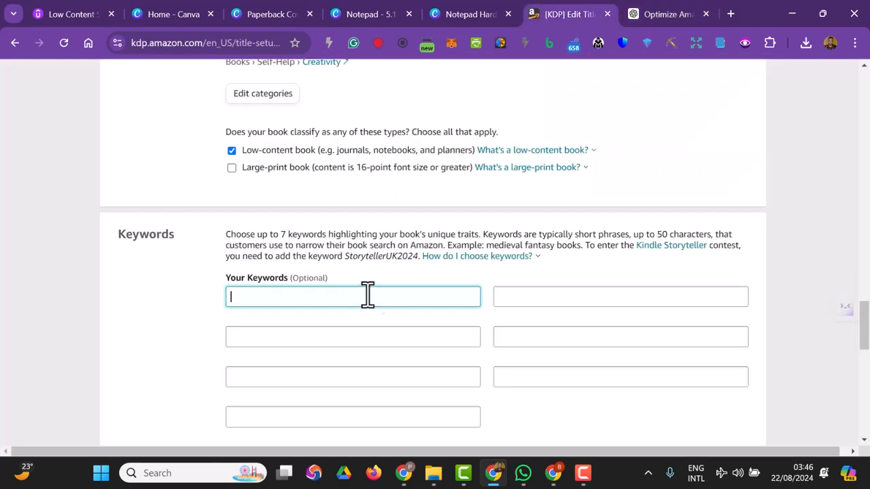
key("ctrl+v")
Copy "College Ruled Notebook" from ChatGPT's list into the KDP keyword field below Journal Notebook
left_click(344, 333)
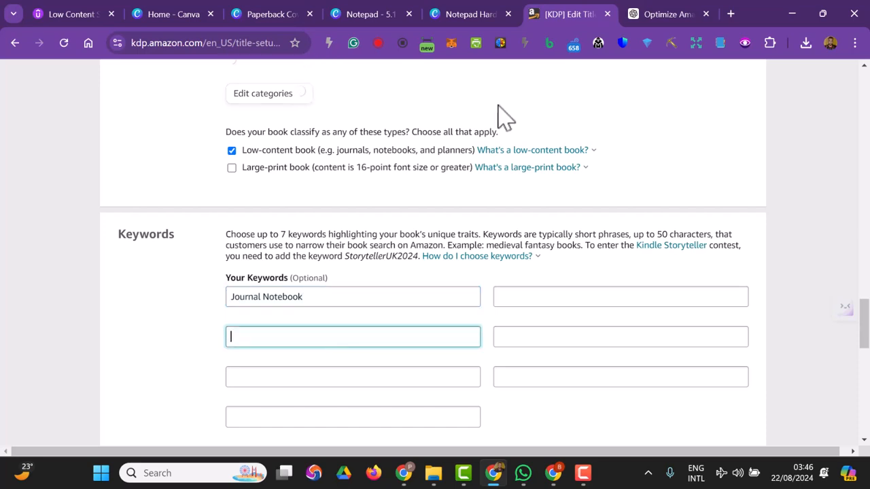
left_click(646, 11)
left_click_drag(320, 243, 464, 246)
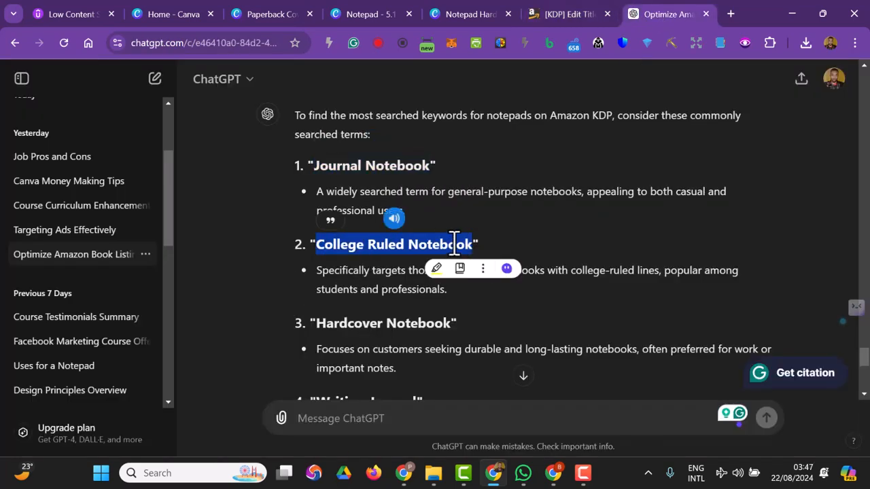
right_click(456, 245)
left_click(490, 48)
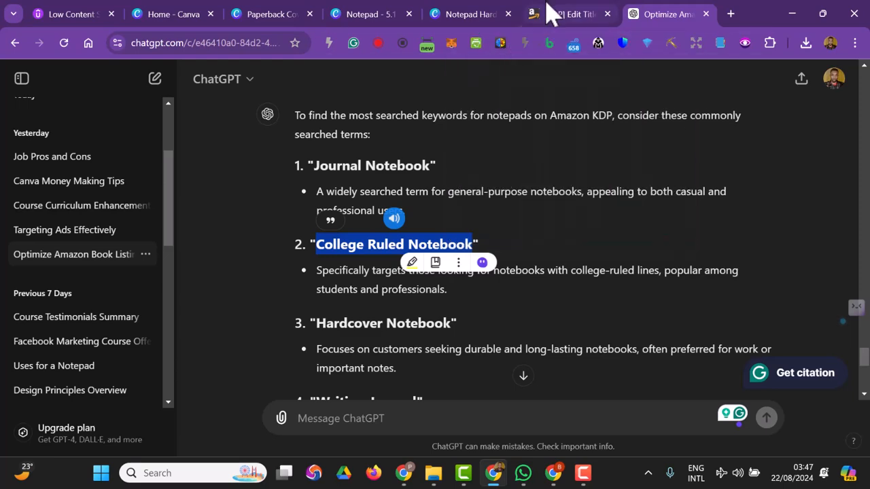
left_click(549, 11)
key("ctrl+v")
Copy "Hardcover Notebook" from ChatGPT's list into the KDP keyword field below College Ruled Notebook
left_click(371, 373)
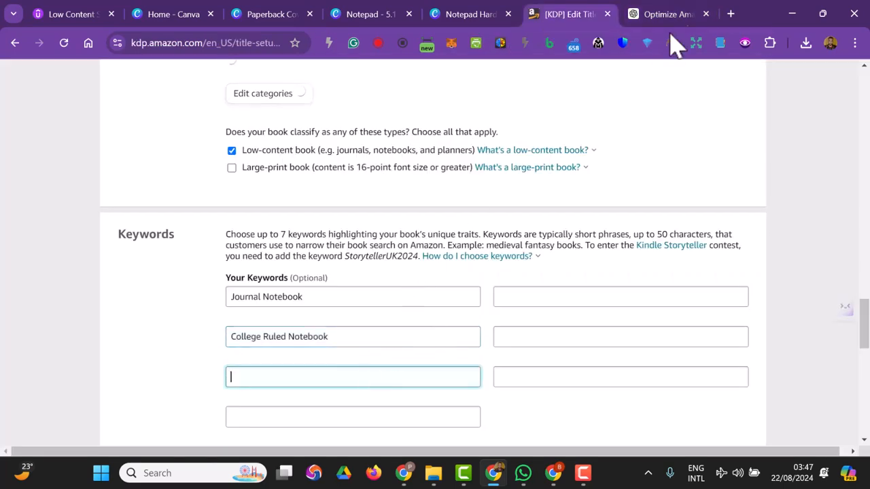
left_click(679, 15)
scroll(416, 284, "down", 1)
left_click(325, 255)
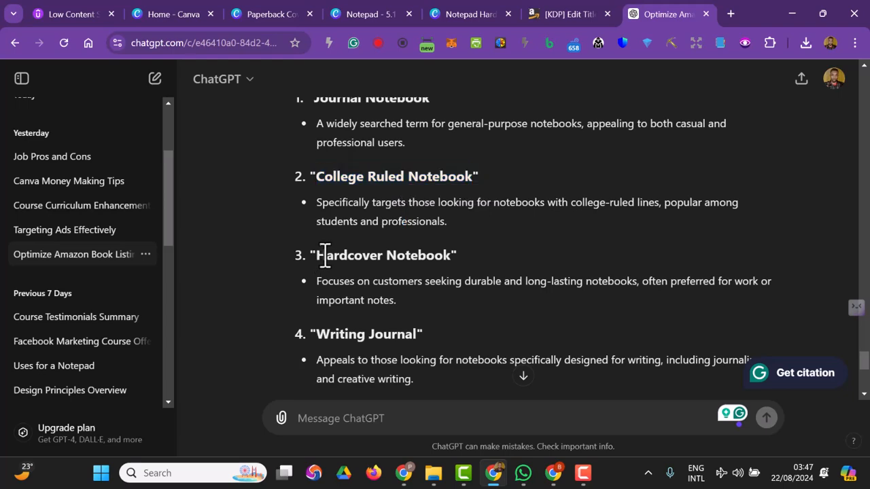
left_click_drag(321, 255, 452, 255)
right_click(407, 248)
left_click(470, 50)
left_click(550, 15)
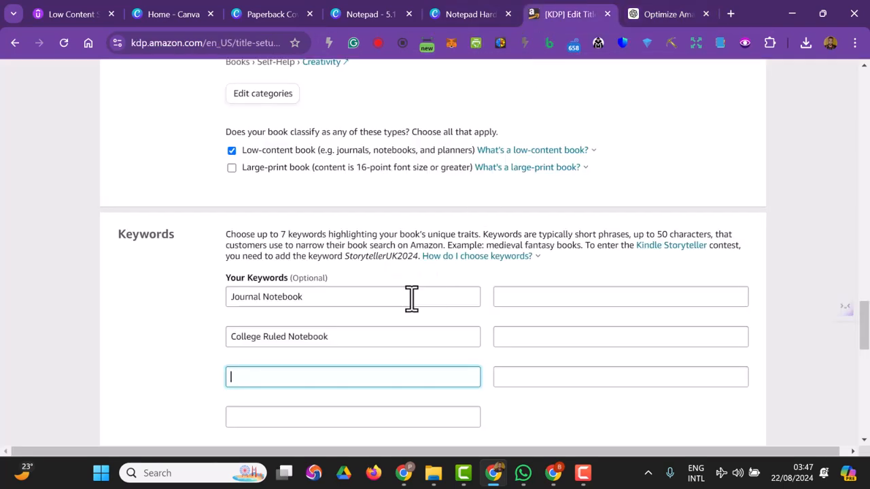
key("ctrl+v")
Copy "Writing Journal" from ChatGPT's list into the KDP keyword field below Hardcover Notebook
left_click(647, 17)
scroll(357, 284, "down", 3)
scroll(524, 305, "down", 3)
left_click(311, 227)
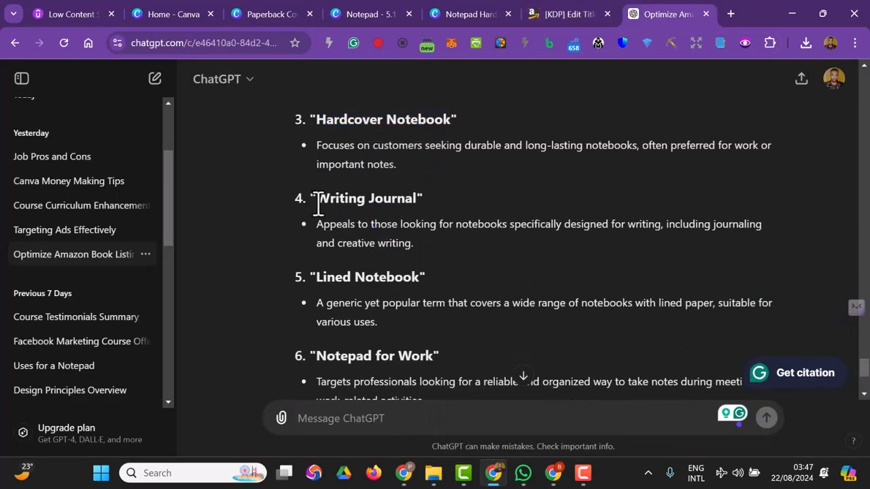
left_click_drag(316, 198, 434, 216)
right_click(435, 198)
left_click(457, 208)
left_click(574, 12)
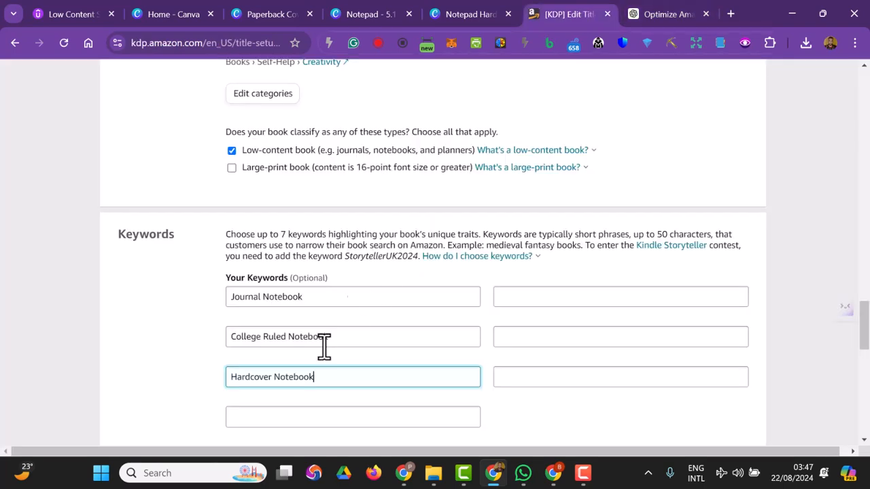
left_click(312, 417)
key("ctrl+v")
Copy "Lined Notebook" from ChatGPT's list into the KDP keyword field beside Journal Notebook
scroll(543, 254, "down", 1)
left_click(568, 228)
left_click(670, 12)
left_click_drag(317, 277, 420, 276)
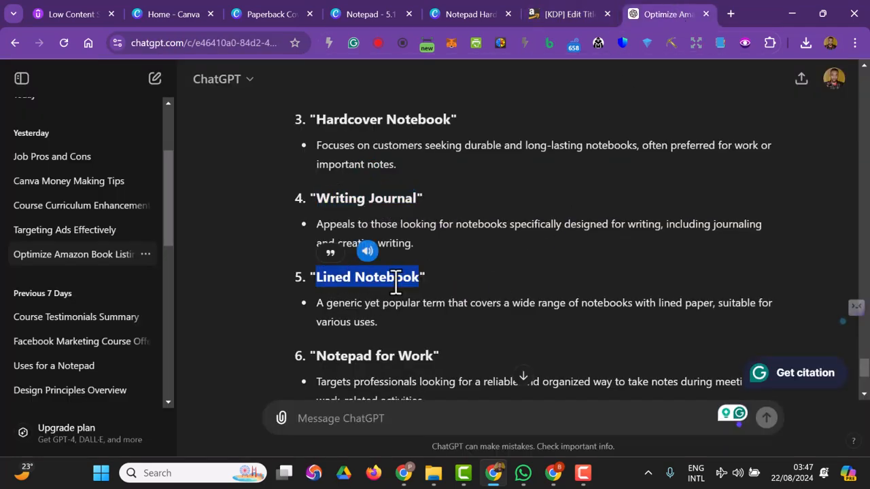
right_click(396, 282)
left_click(480, 59)
left_click(543, 13)
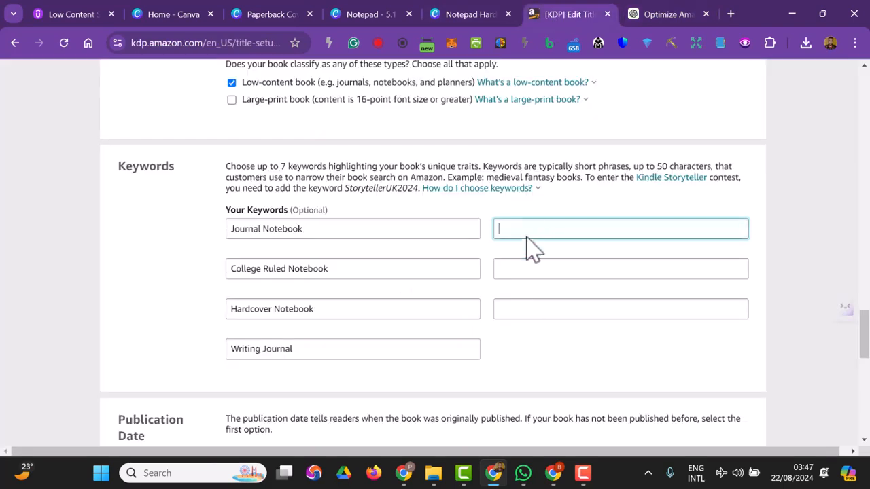
Copy "Notepad for Work" from ChatGPT's list into the KDP keyword field below Lined Notebook
left_click(526, 267)
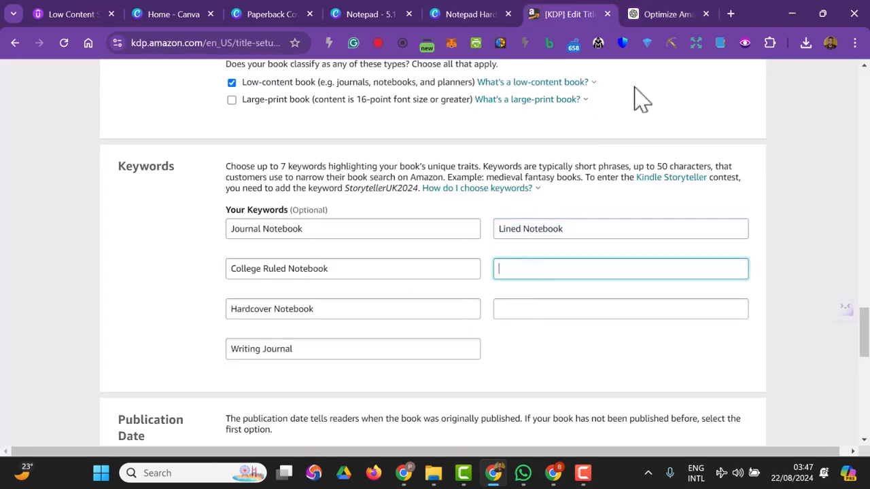
left_click(668, 13)
left_click_drag(317, 361, 430, 360)
right_click(432, 358)
left_click(481, 53)
left_click(562, 12)
key("ctrl+v")
Copy "Blank Journal" from ChatGPT's list into the KDP keyword field below Notepad for Work
scroll(519, 295, "down", 2)
left_click(528, 197)
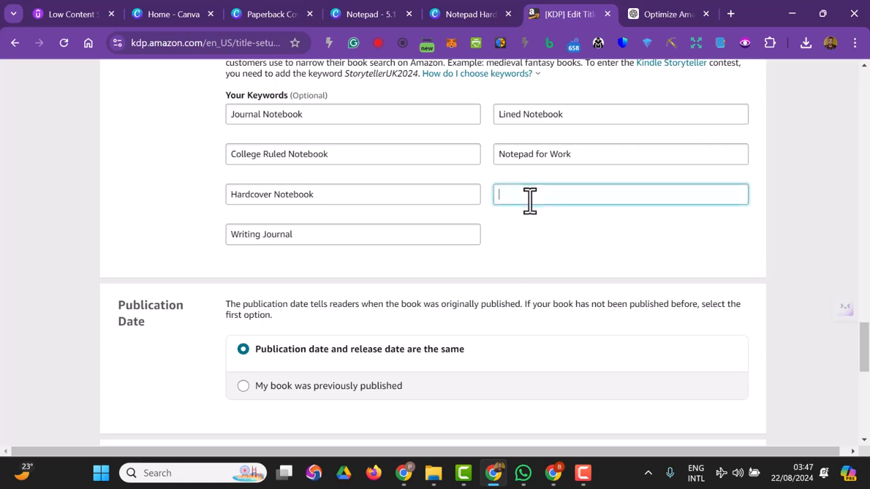
left_click(648, 14)
scroll(506, 292, "down", 2)
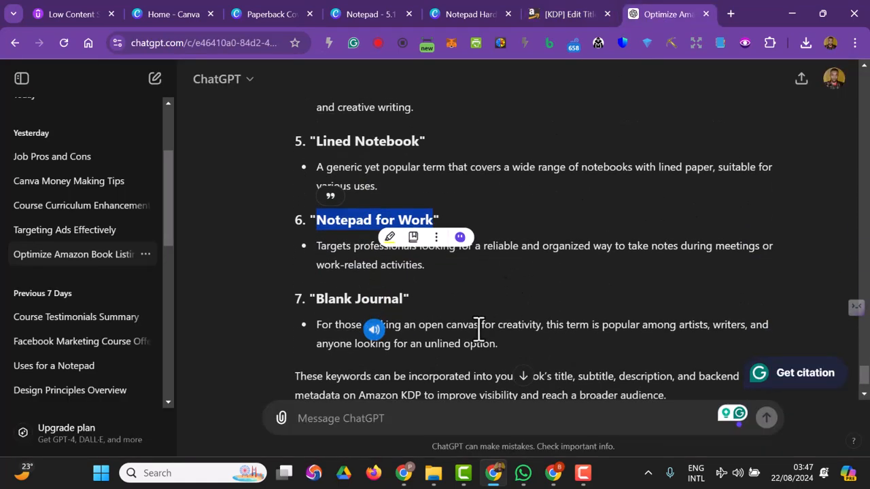
left_click_drag(316, 304, 402, 299)
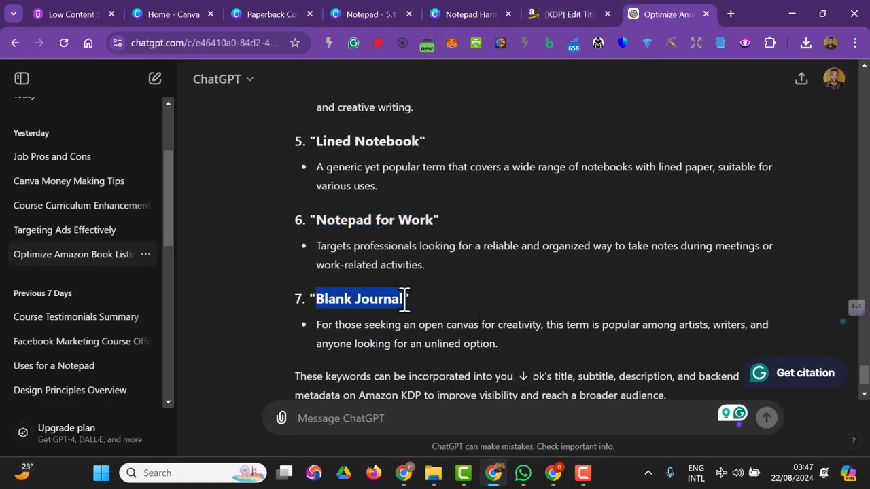
right_click(402, 299)
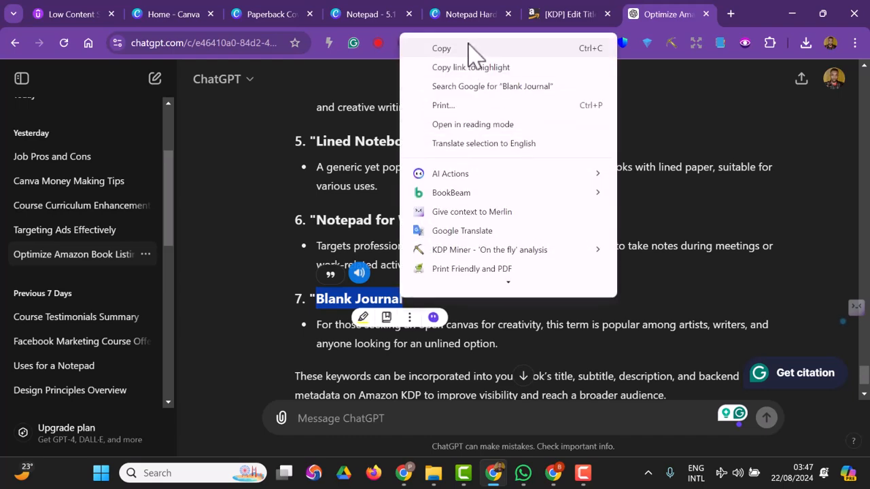
left_click(472, 50)
left_click(624, 238)
scroll(588, 268, "down", 2)
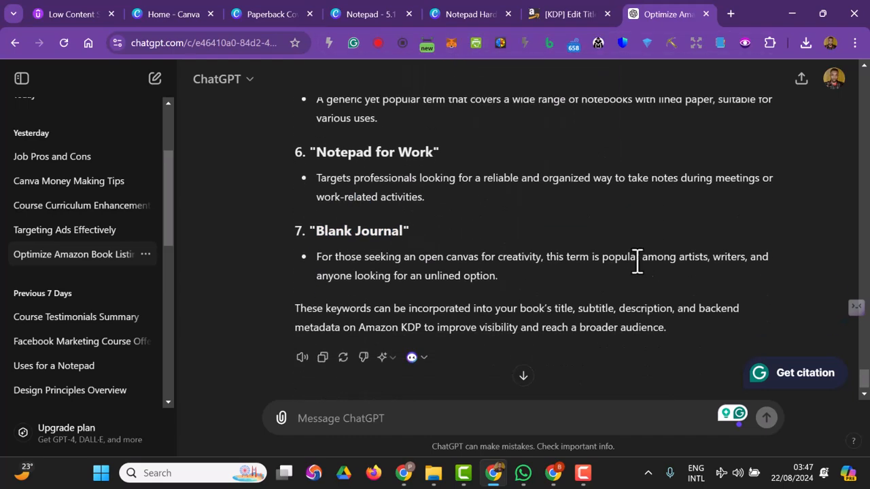
left_click(558, 12)
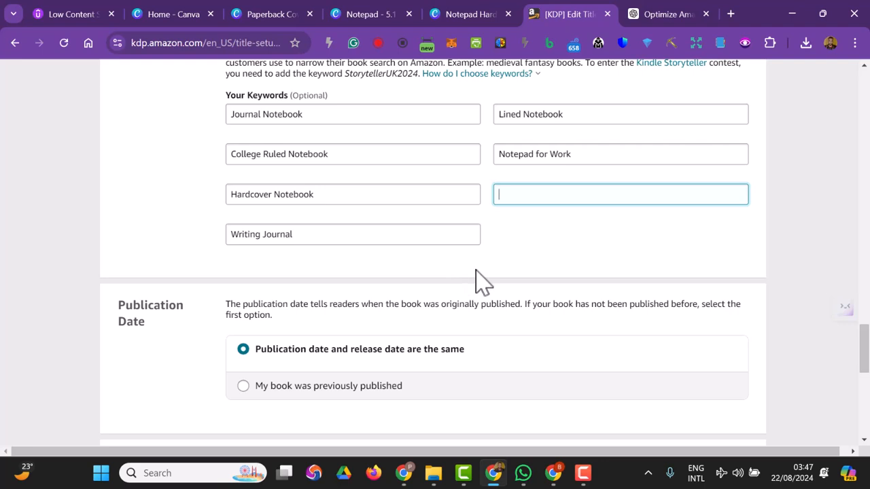
Save the paperback details and continue to the Paperback Content page
scroll(584, 251, "down", 1)
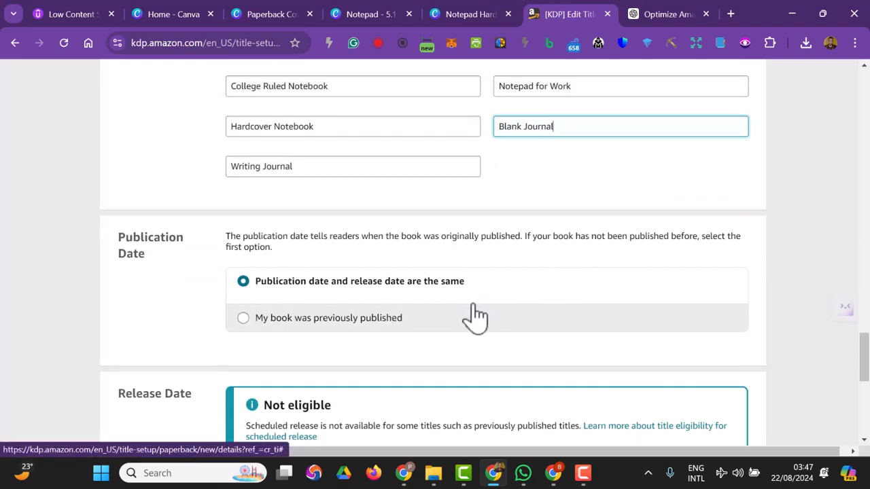
scroll(470, 313, "down", 3)
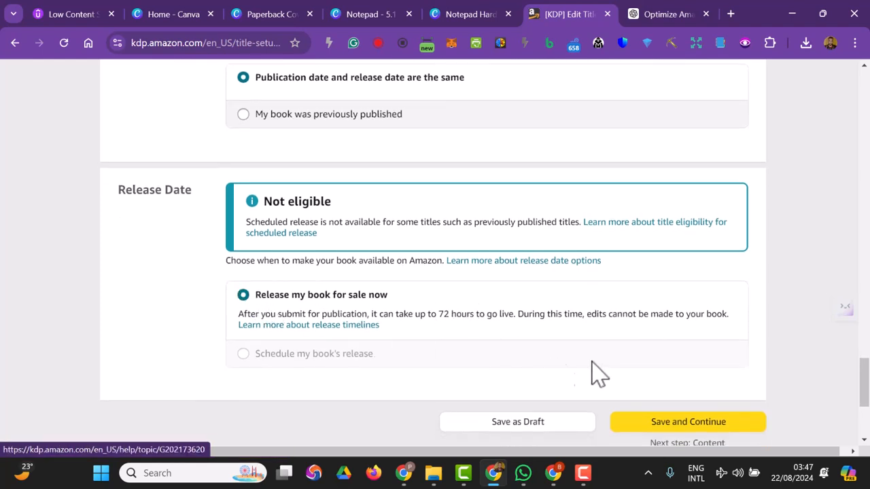
left_click(678, 424)
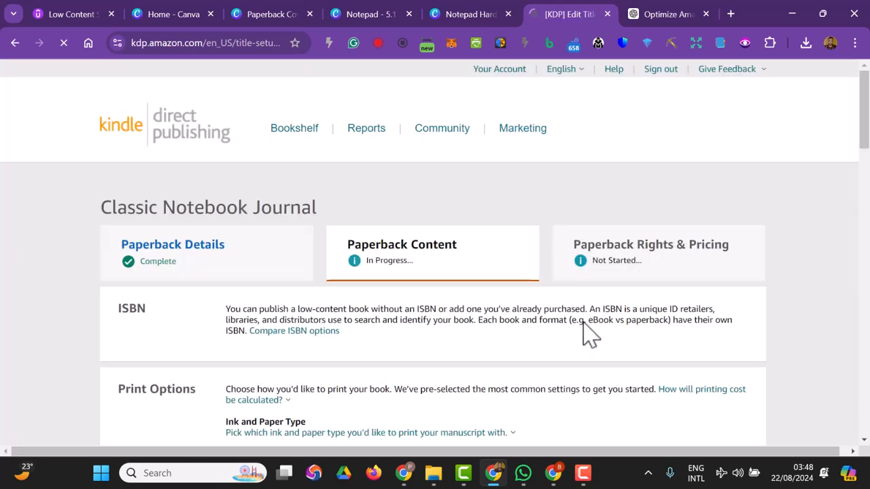
Set the ink and paper type to black & white interior with cream paper
scroll(577, 333, "down", 1)
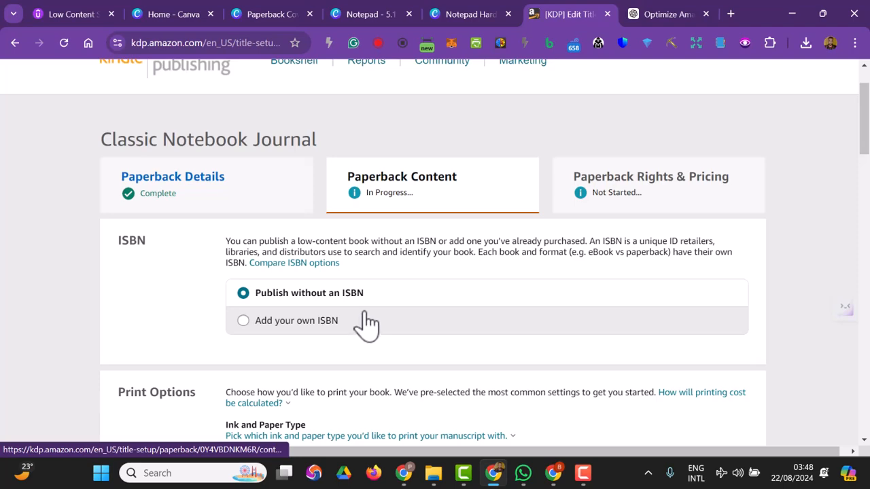
scroll(394, 311, "down", 3)
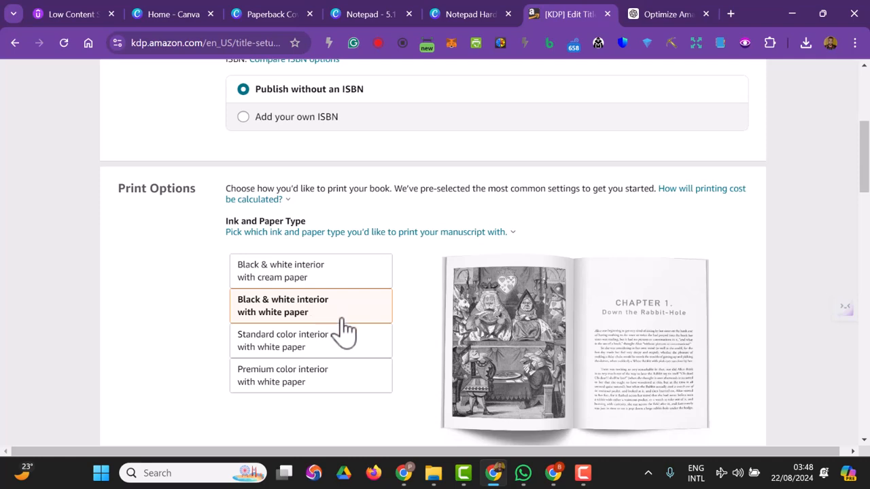
left_click(297, 273)
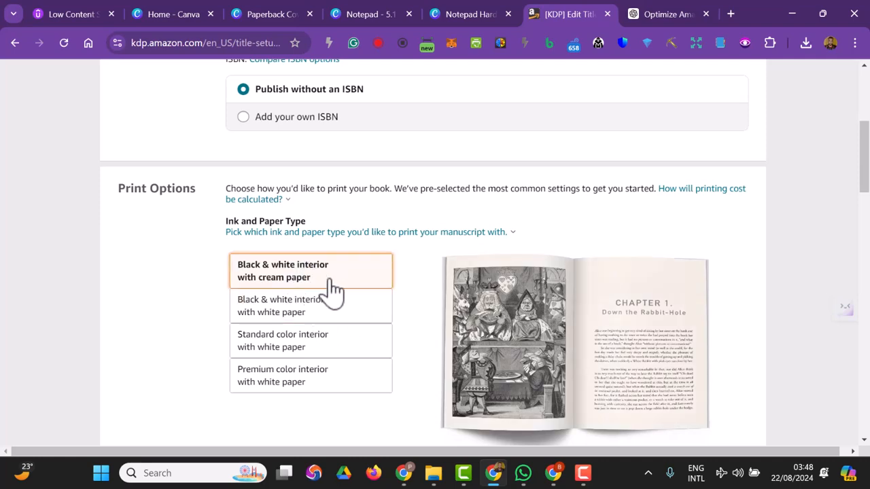
Set a self-defined trim size with a width of 5.1 in and a height of 7.5 in
scroll(356, 314, "down", 3)
scroll(379, 314, "down", 1)
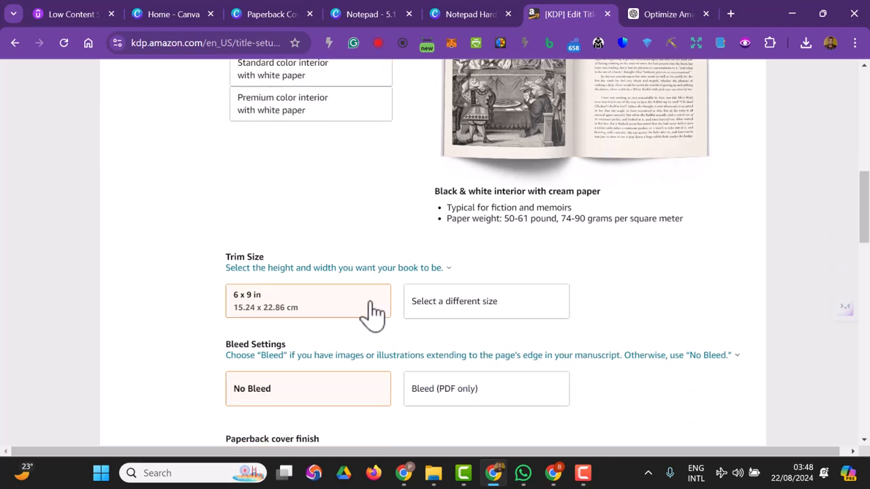
left_click(468, 316)
scroll(435, 299, "down", 1)
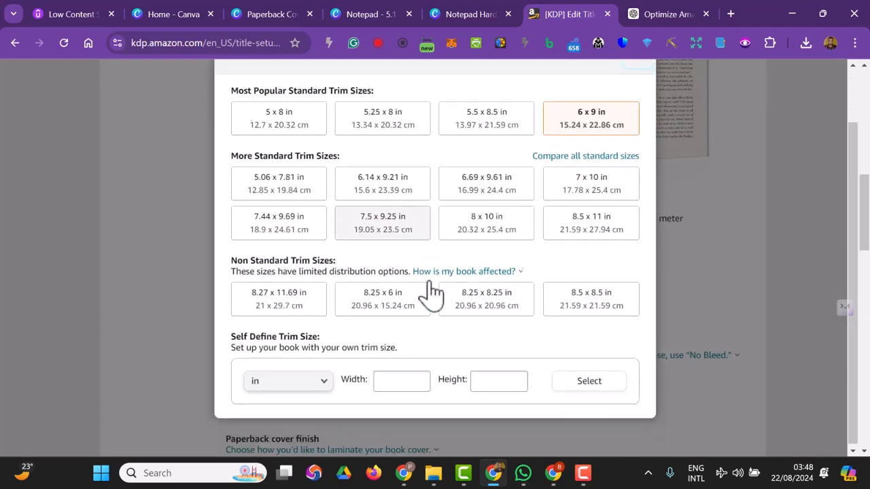
left_click(408, 385)
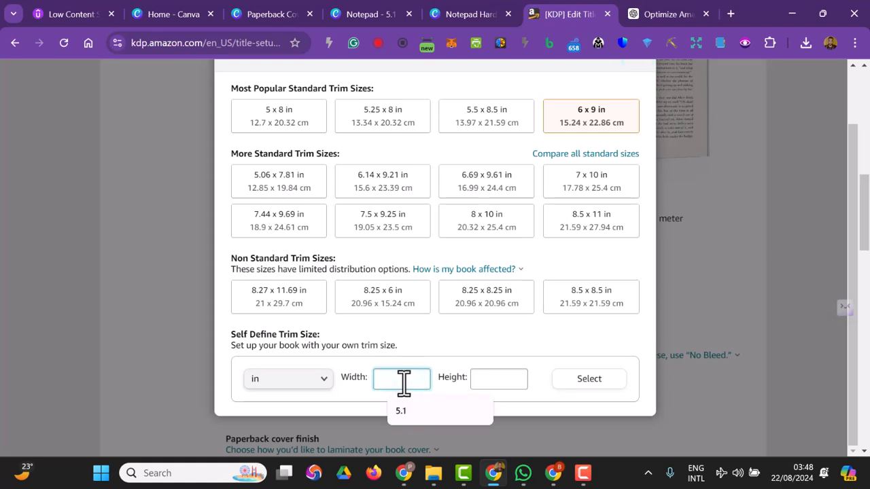
left_click(410, 413)
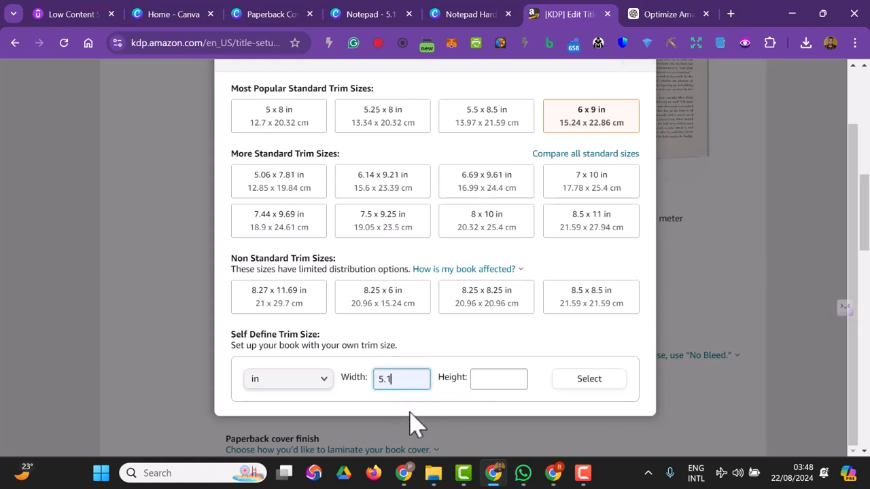
left_click(503, 378)
left_click(512, 415)
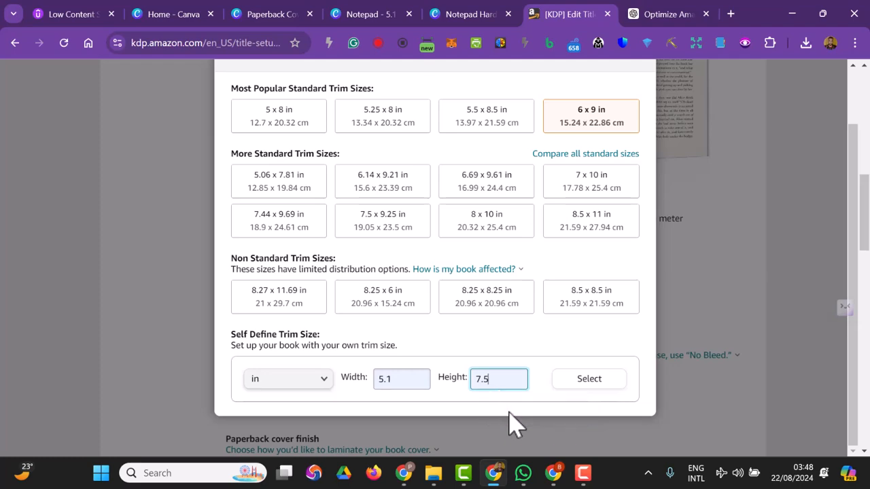
left_click(580, 394)
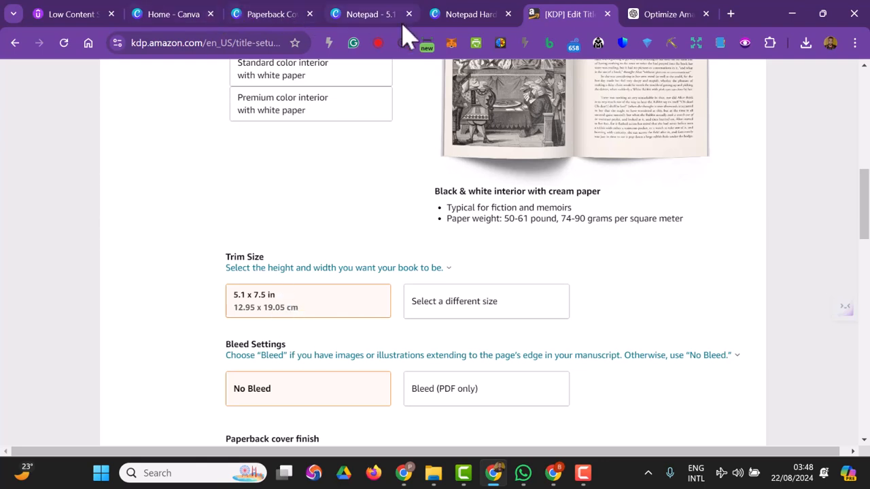
Check the Notepad design's dimensions among Canva's recent designs and return to the KDP page
left_click(382, 13)
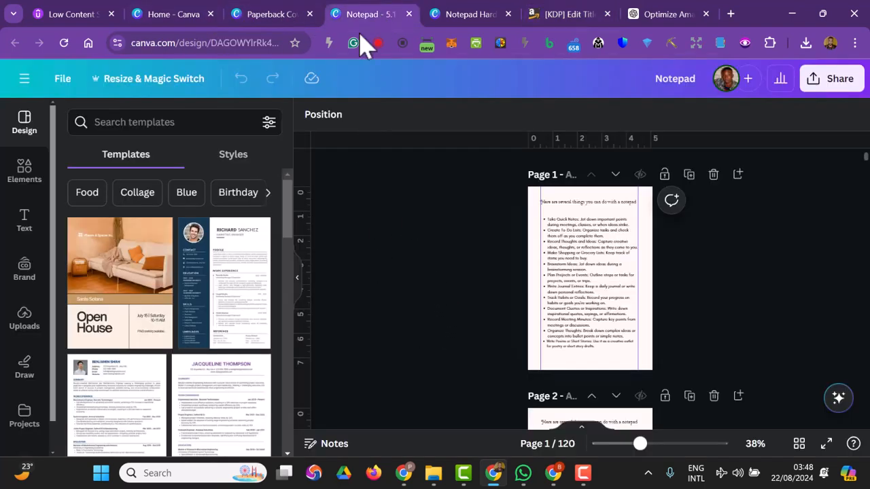
left_click(204, 15)
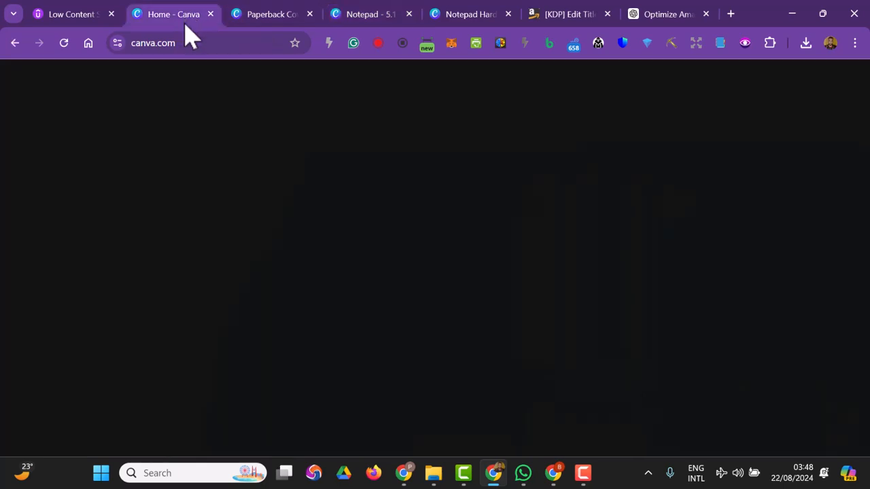
scroll(435, 296, "down", 1)
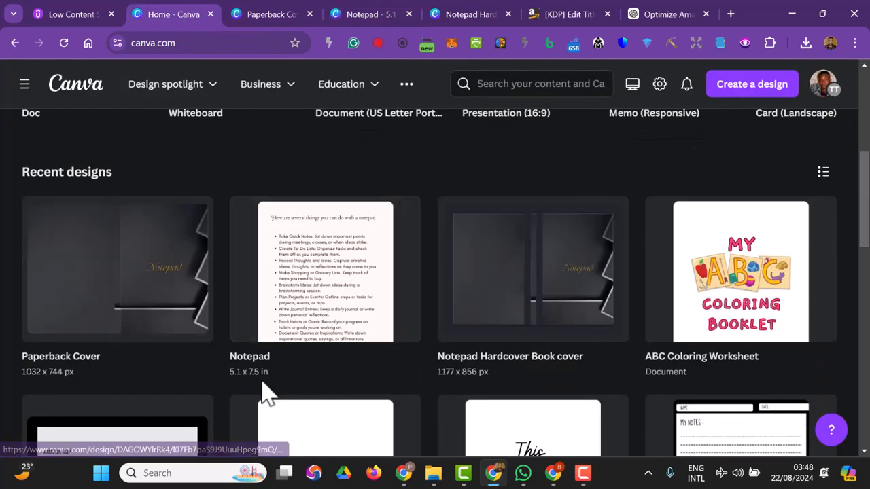
left_click(568, 13)
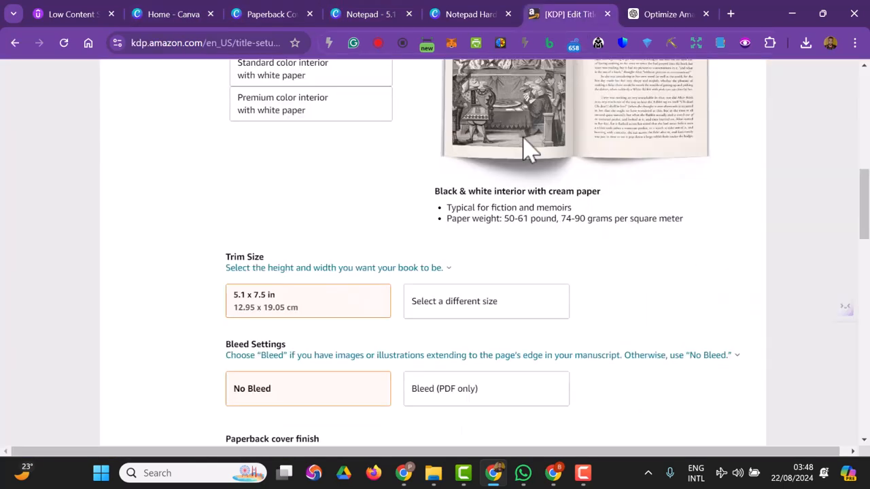
Set the bleed to Bleed (PDF only) and the paperback cover finish to Glossy
scroll(401, 285, "down", 2)
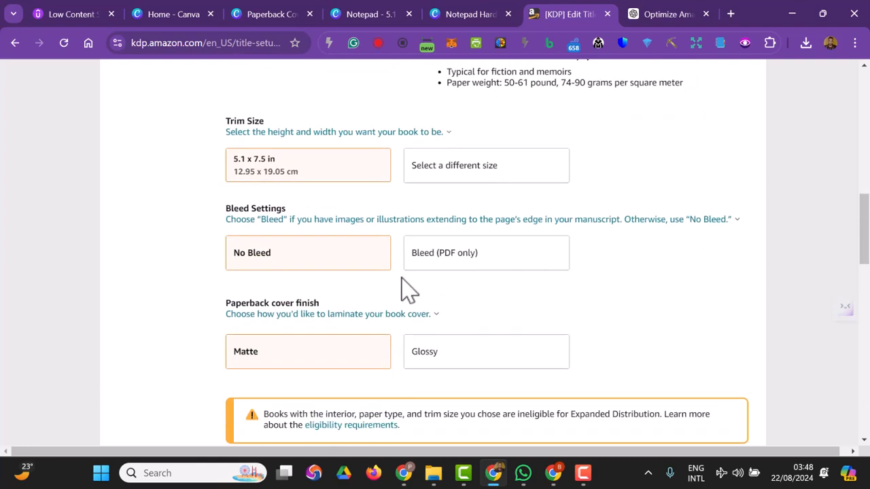
left_click(460, 269)
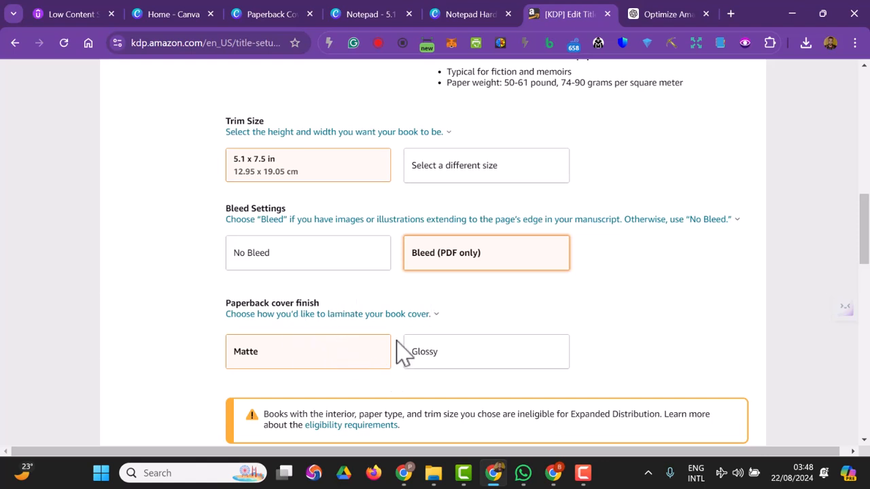
left_click(424, 316)
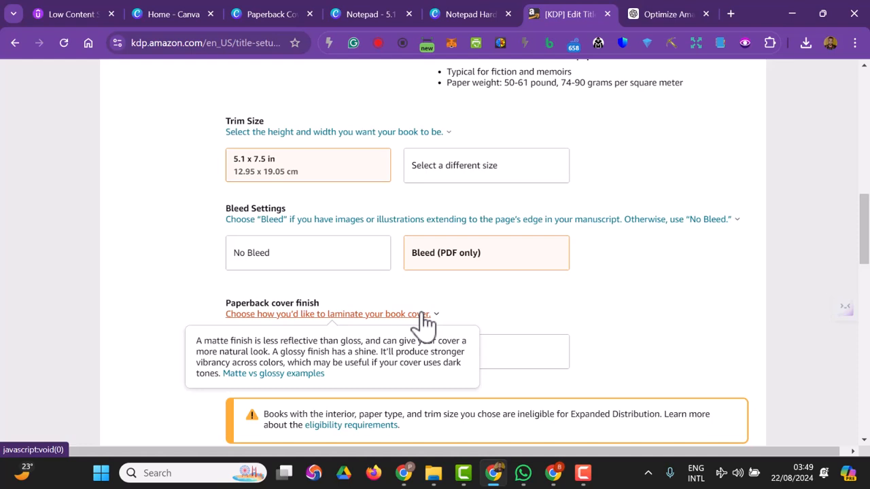
left_click(549, 360)
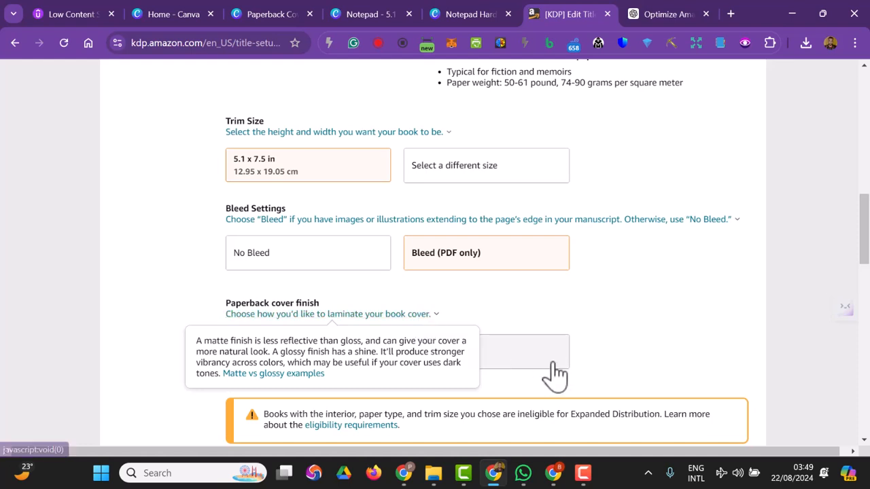
scroll(641, 334, "down", 3)
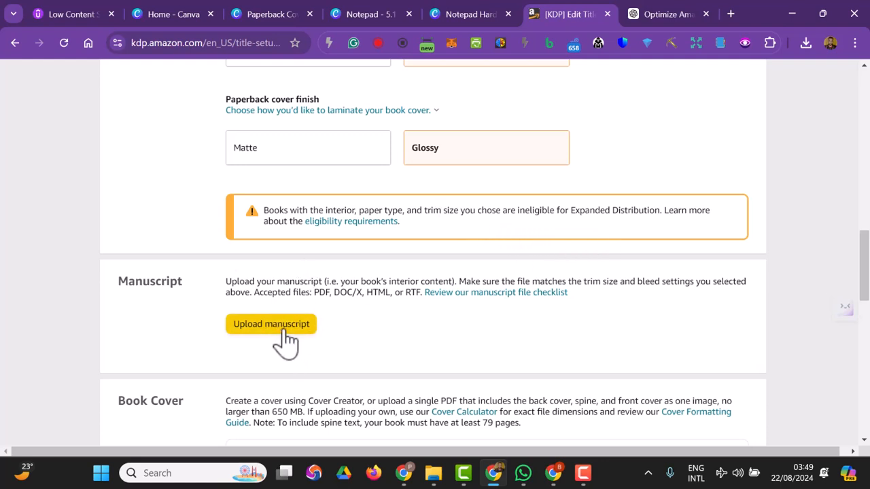
left_click(364, 15)
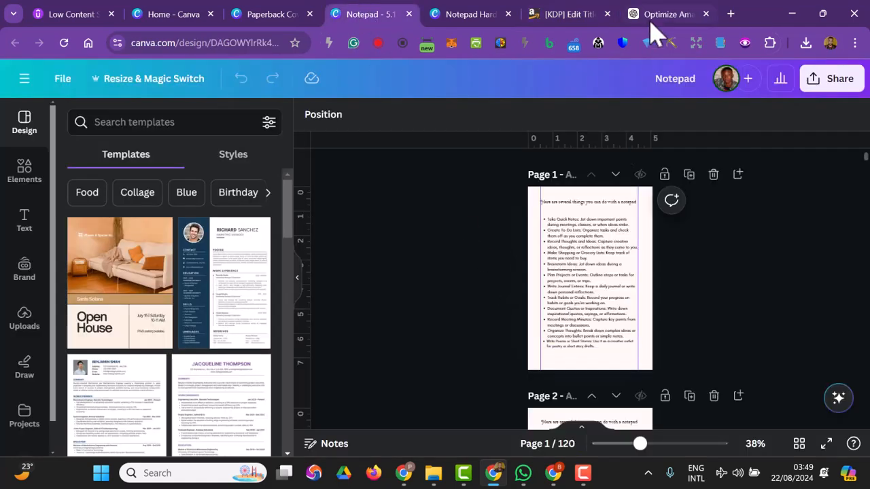
left_click(565, 14)
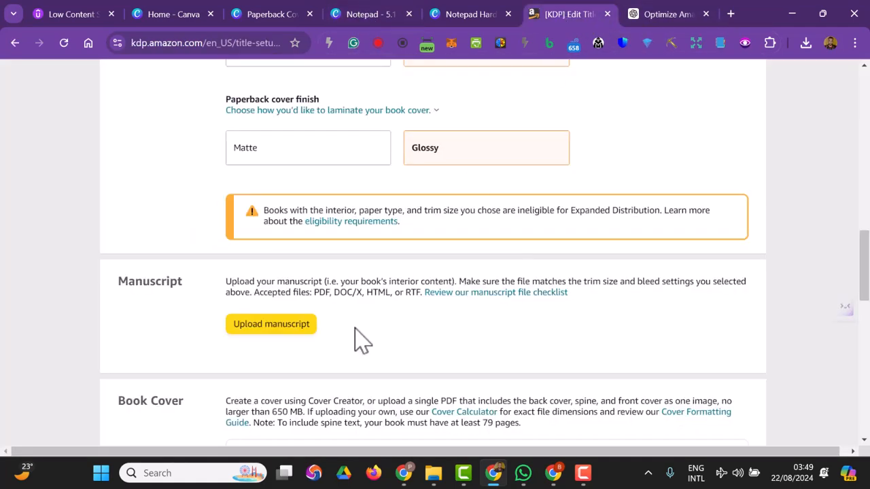
left_click(277, 330)
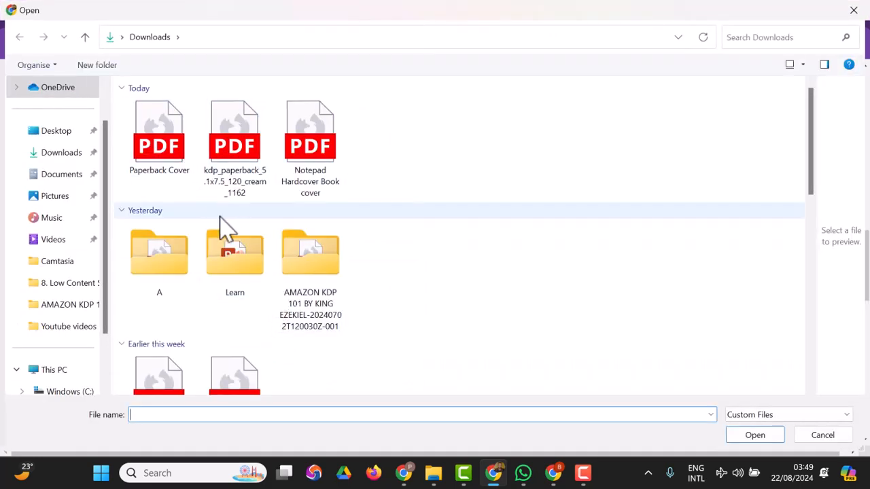
scroll(380, 272, "down", 3)
scroll(367, 180, "up", 3)
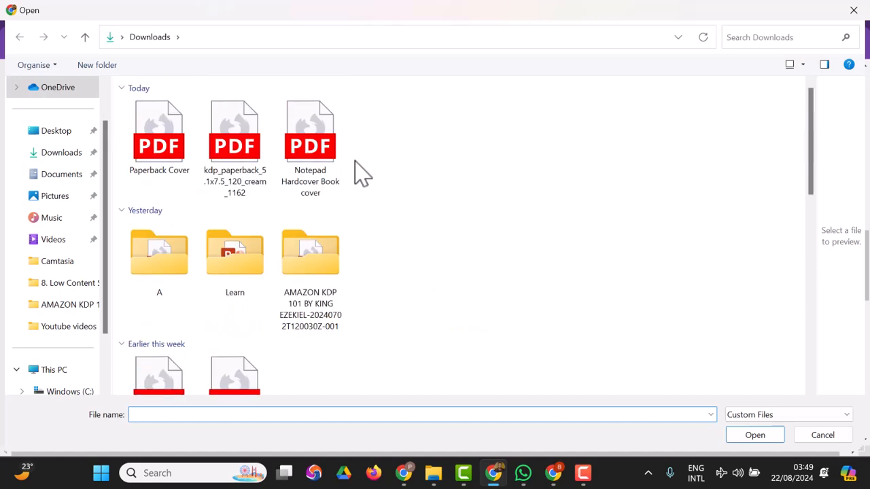
left_click(805, 437)
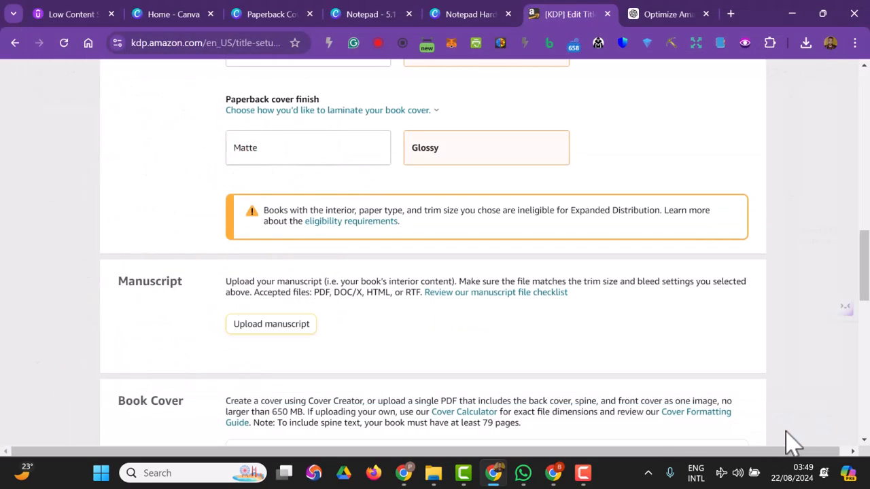
Switch to the Notepad design in Canva, open its download options and set the file type to PDF Print
left_click(268, 15)
left_click(346, 14)
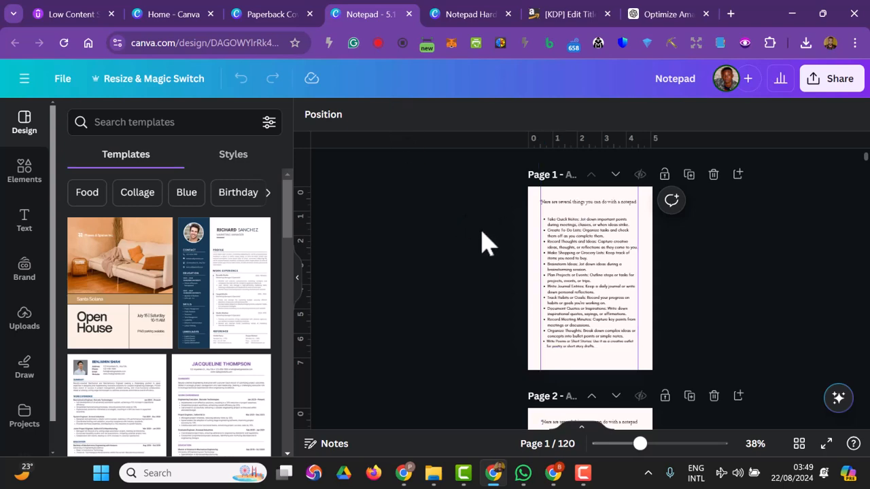
left_click(822, 80)
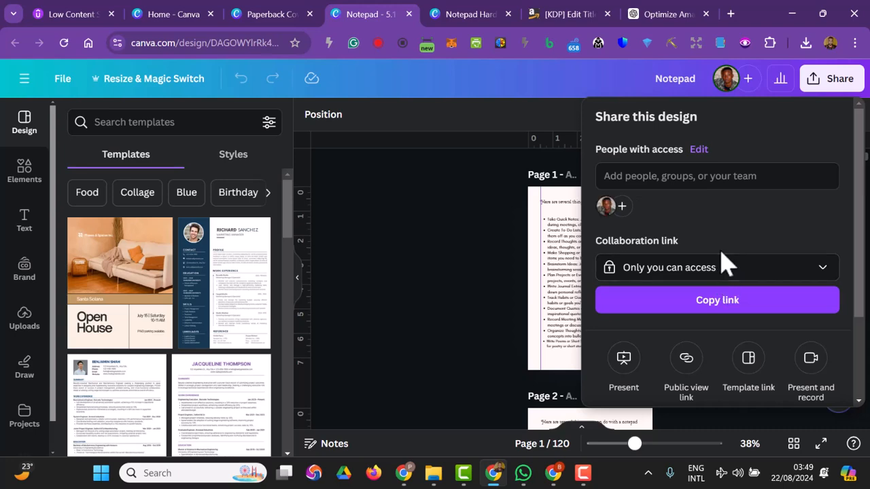
scroll(726, 263, "down", 2)
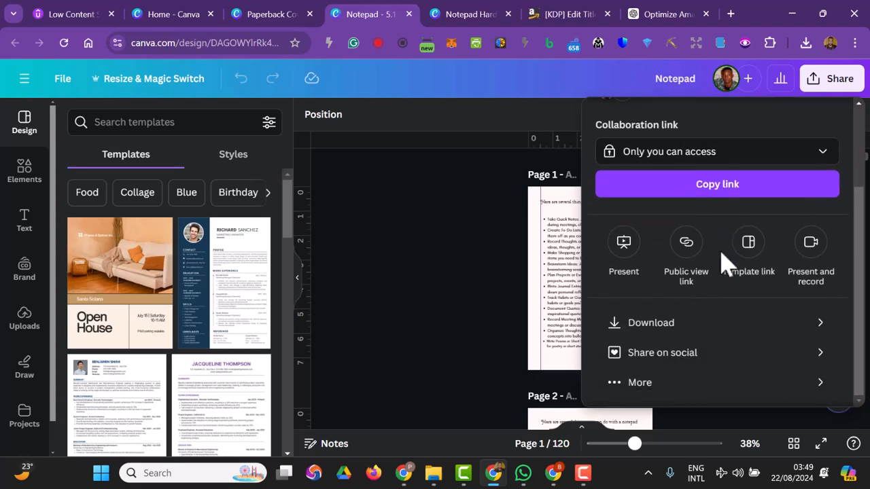
left_click(783, 332)
left_click(702, 180)
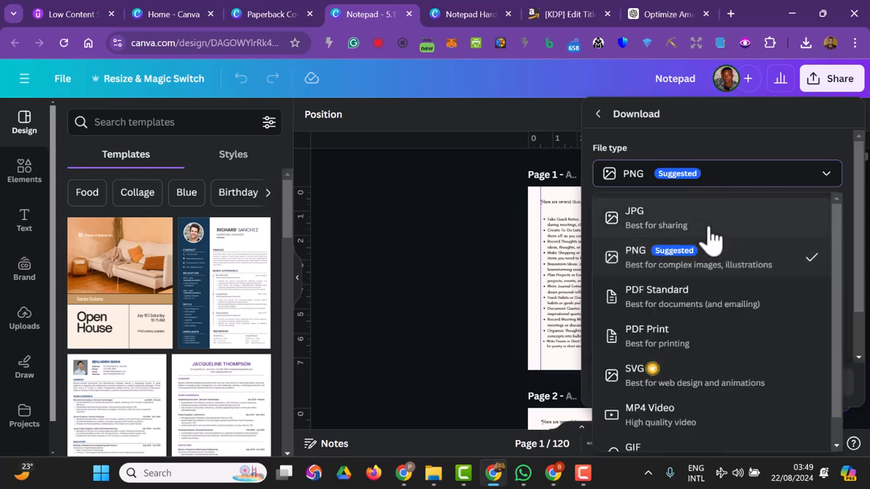
left_click(705, 241)
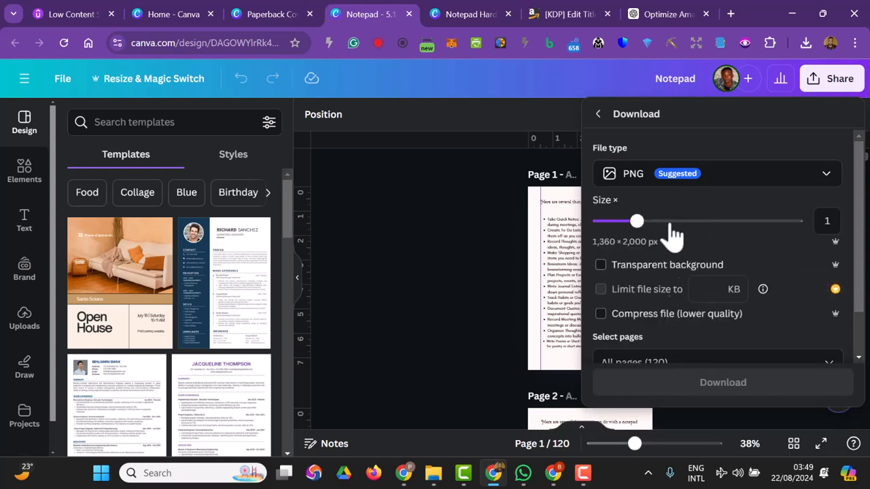
left_click(691, 177)
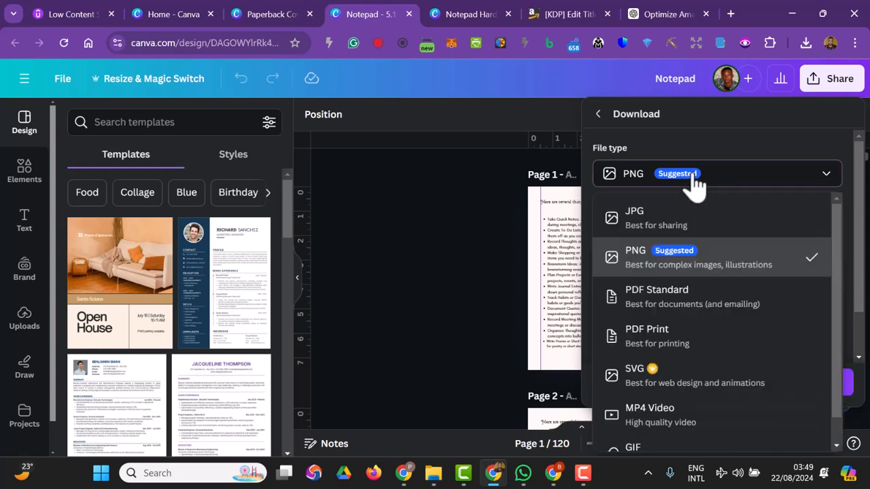
left_click(681, 334)
Set the colour profile to CMYK (best for professional printing) and download all pages of the Notepad design
left_click(683, 347)
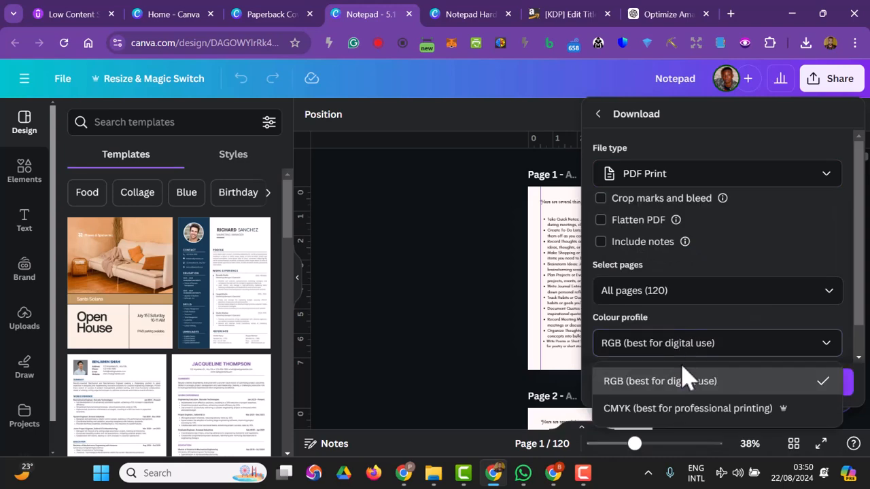
left_click(689, 411)
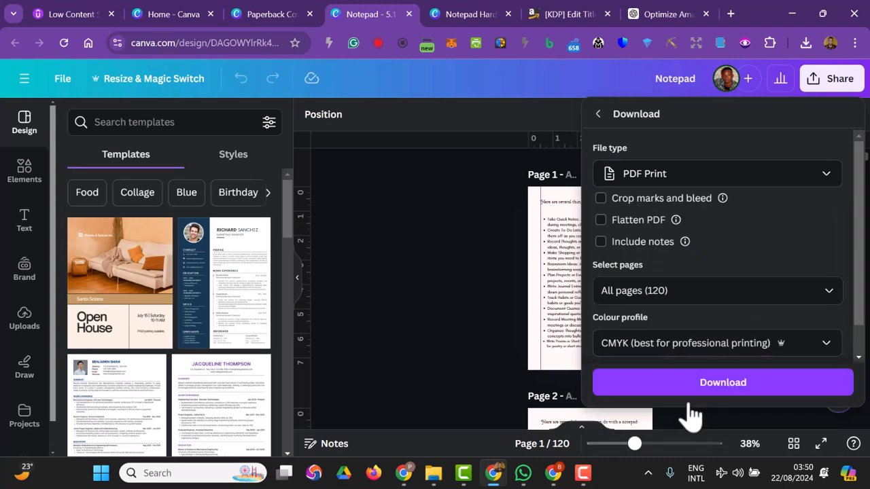
left_click(669, 360)
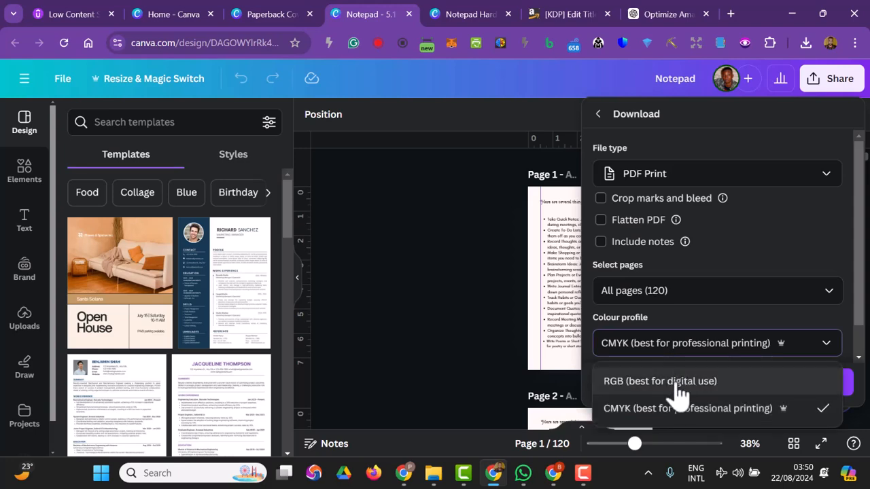
left_click(667, 362)
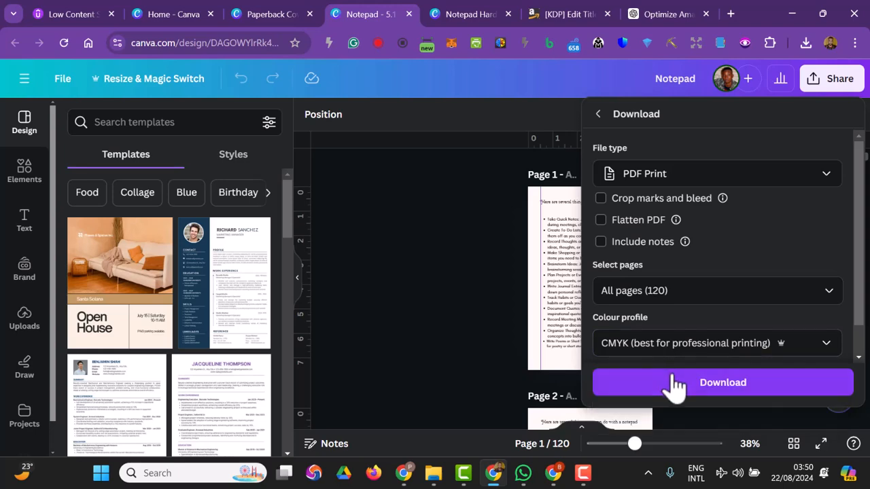
left_click(678, 386)
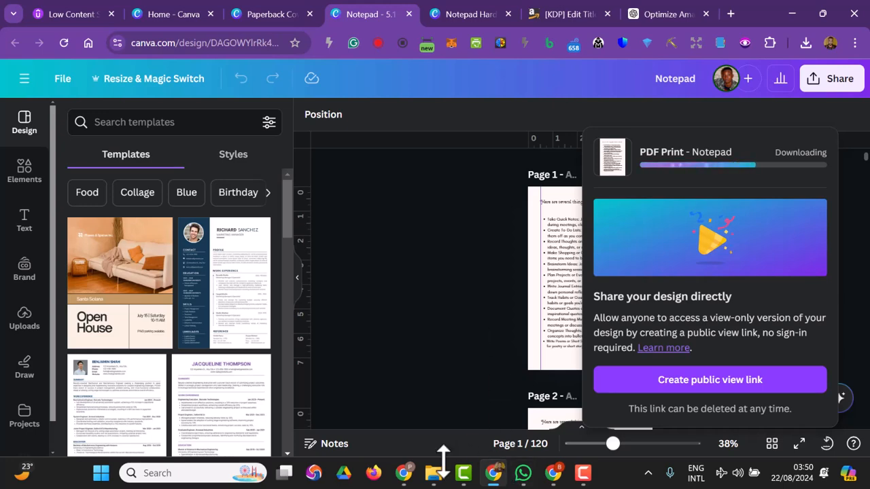
Return to the KDP page and check the Downloads folder and the browser's recent downloads for the exported Notepad PDF
left_click(559, 25)
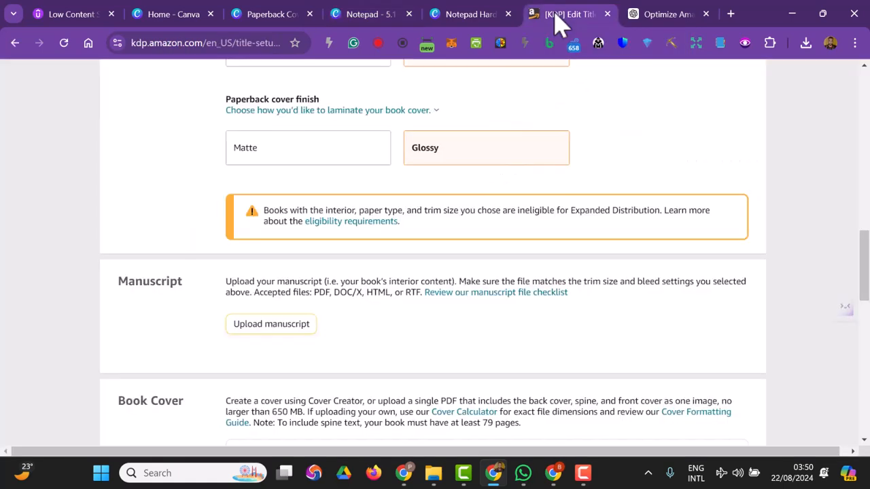
scroll(380, 313, "down", 1)
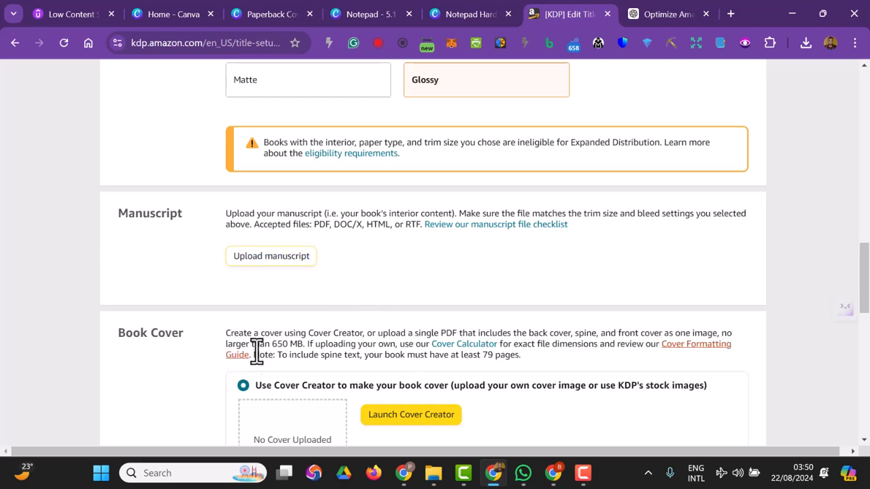
scroll(449, 313, "down", 2)
scroll(449, 313, "down", 1)
scroll(448, 313, "up", 3)
left_click(433, 479)
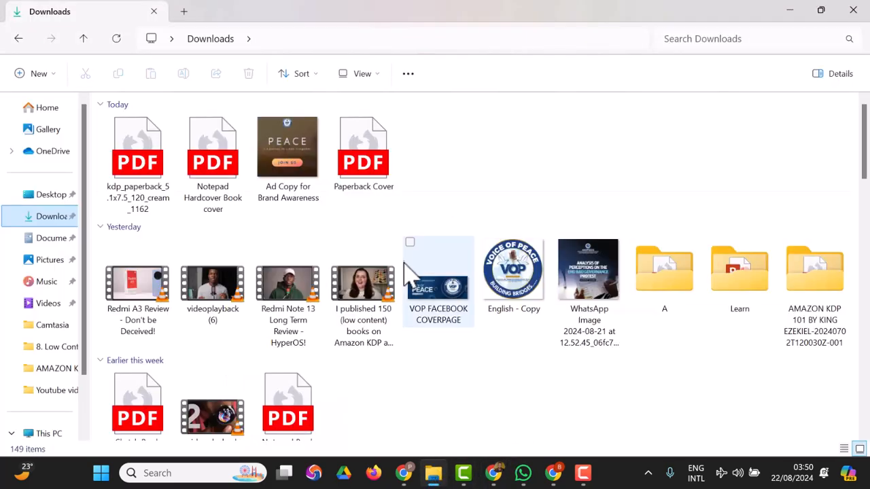
scroll(428, 204, "down", 2)
left_click(496, 475)
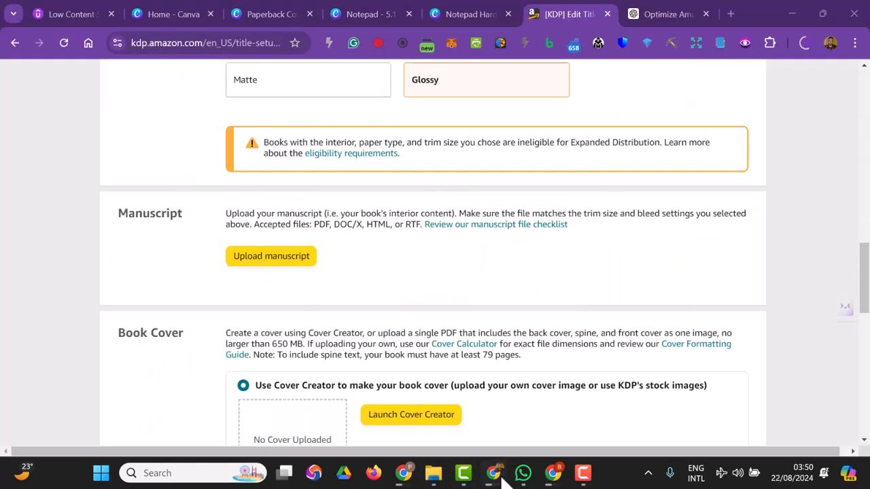
left_click(805, 45)
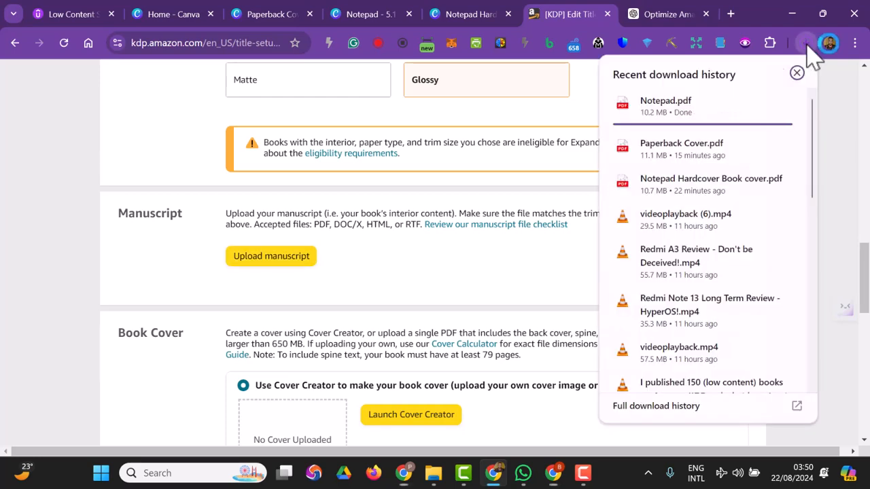
Open the downloaded Notepad PDF from the Downloads folder to inspect the exported interior
left_click(433, 474)
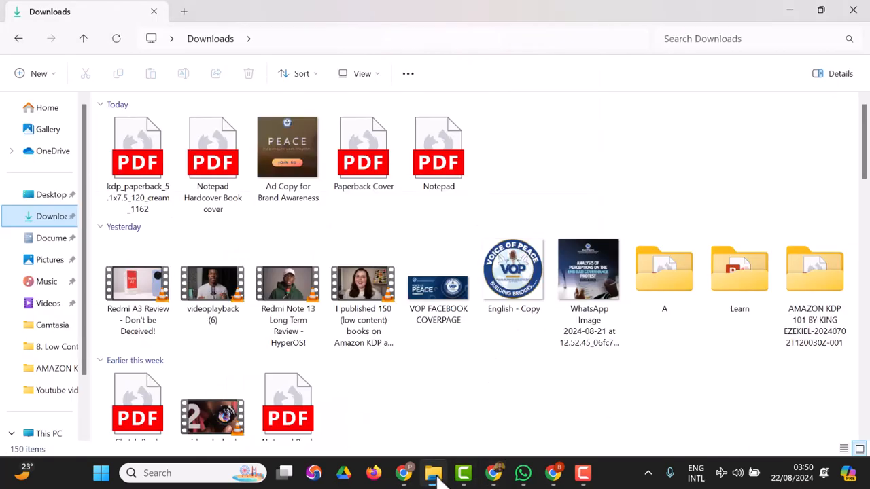
double_click(452, 183)
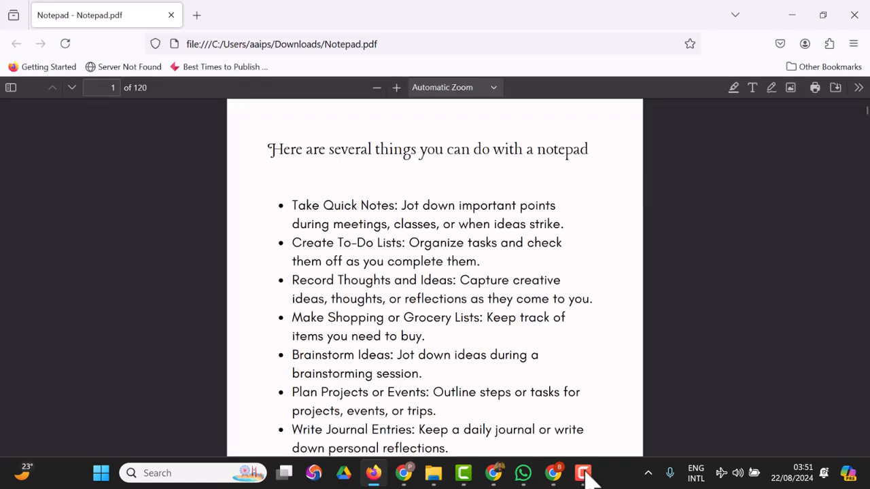
mouse_move(554, 478)
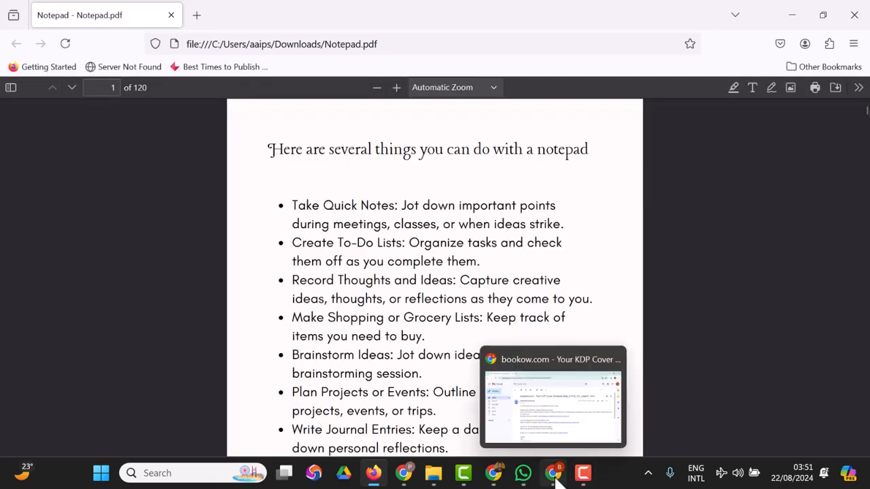
Switch back to the KDP page and upload the Notepad PDF from Downloads as the manuscript
left_click(494, 475)
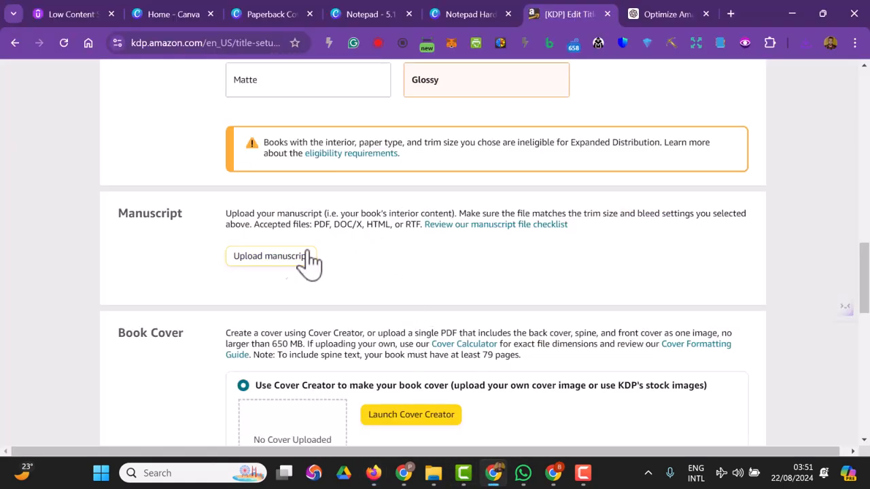
left_click(273, 255)
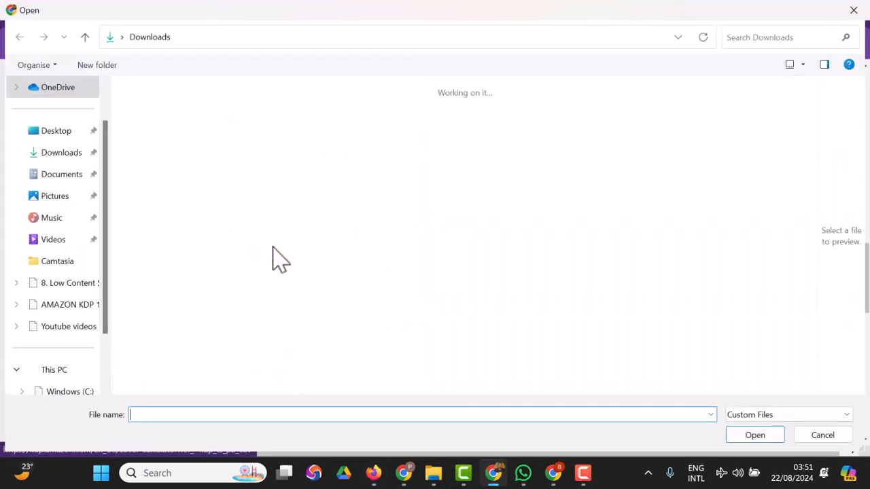
left_click(184, 166)
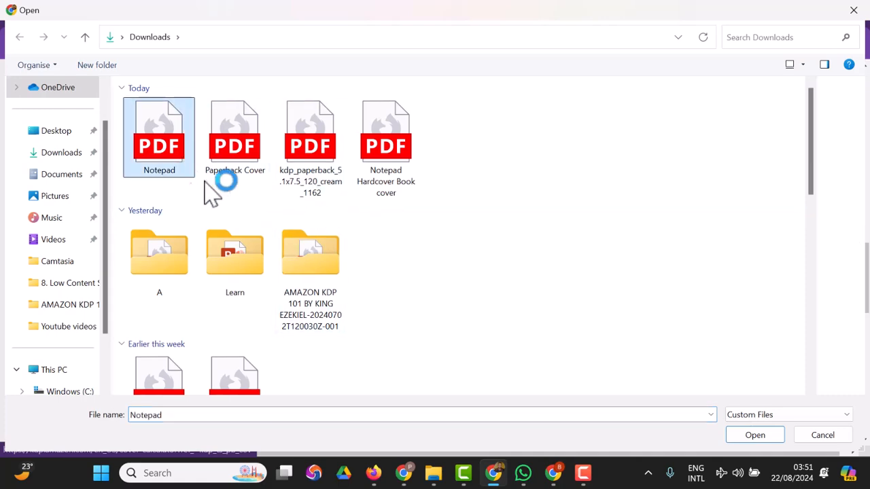
left_click(755, 435)
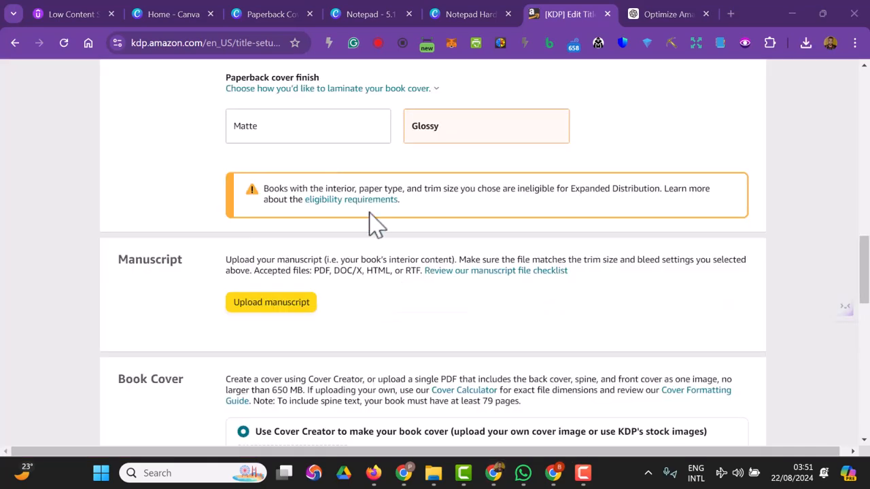
Choose to upload an existing print-ready cover for the book and upload the Paperback Cover PDF from Downloads
scroll(369, 224, "up", 1)
scroll(370, 238, "down", 1)
scroll(333, 292, "down", 2)
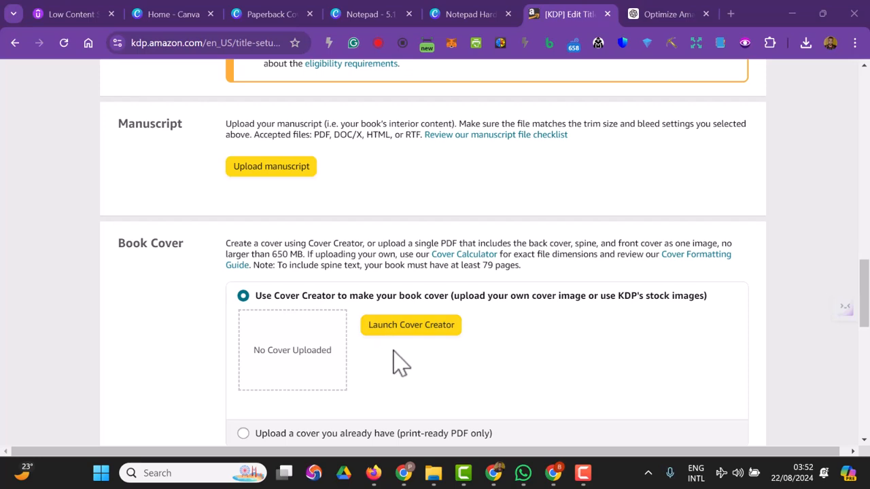
scroll(401, 363, "up", 2)
scroll(397, 364, "down", 2)
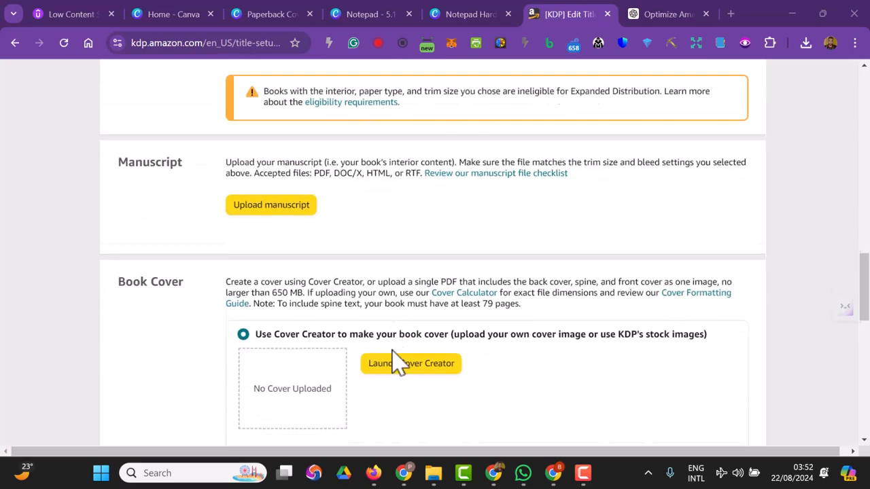
scroll(397, 363, "down", 2)
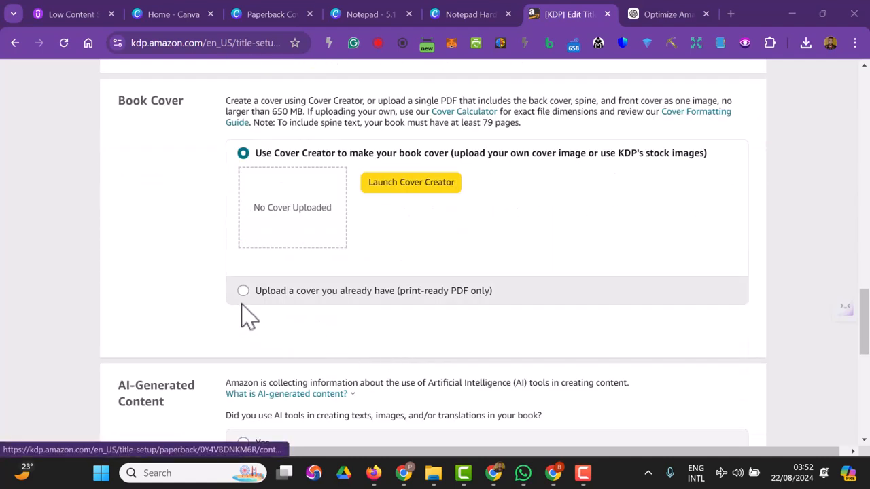
left_click(243, 292)
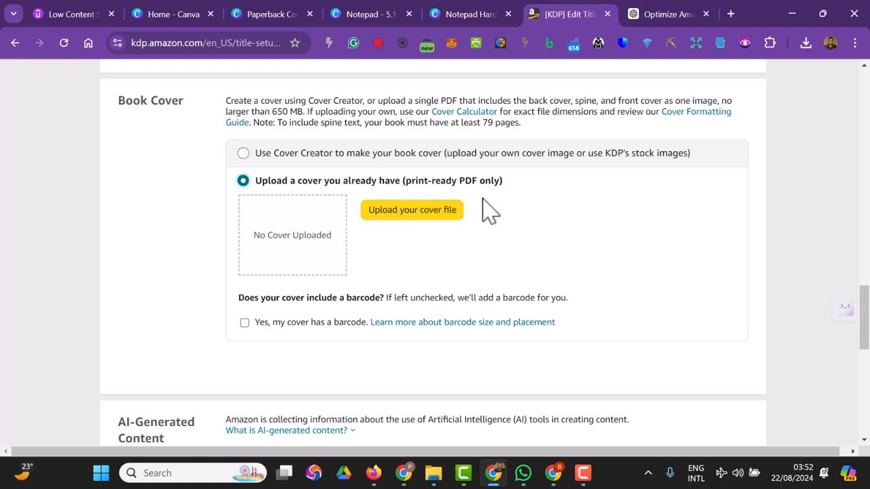
left_click(430, 212)
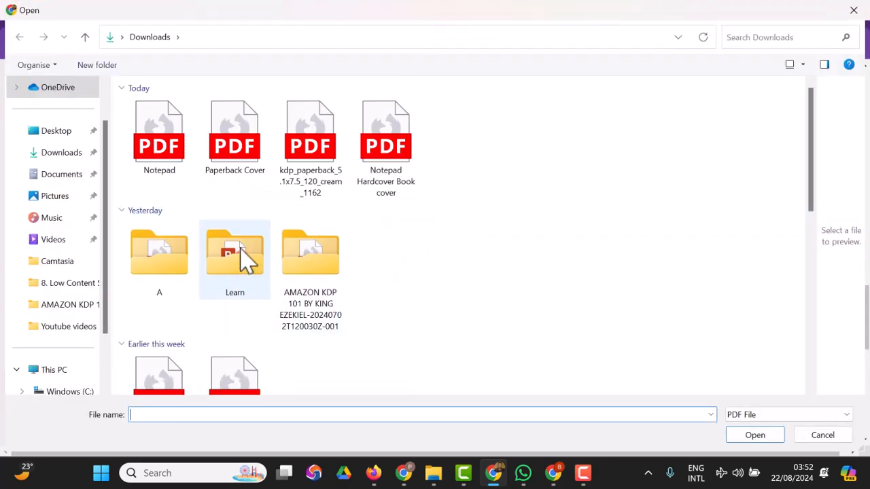
left_click(238, 156)
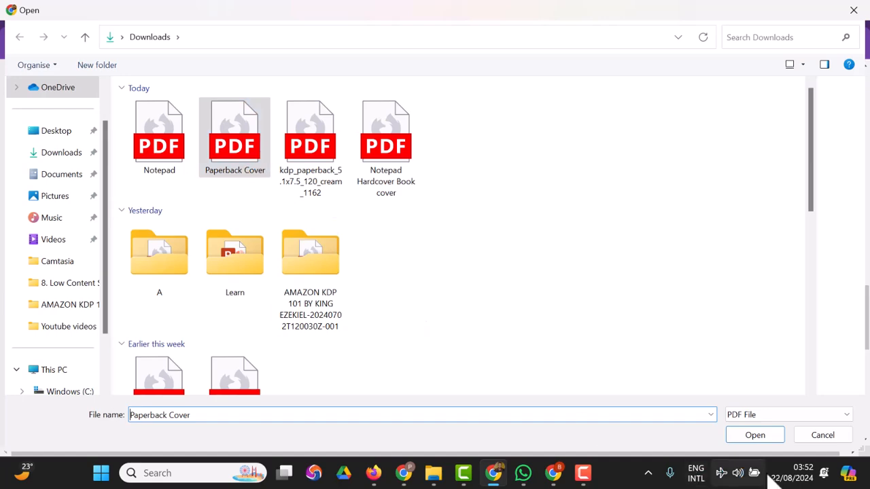
left_click(764, 439)
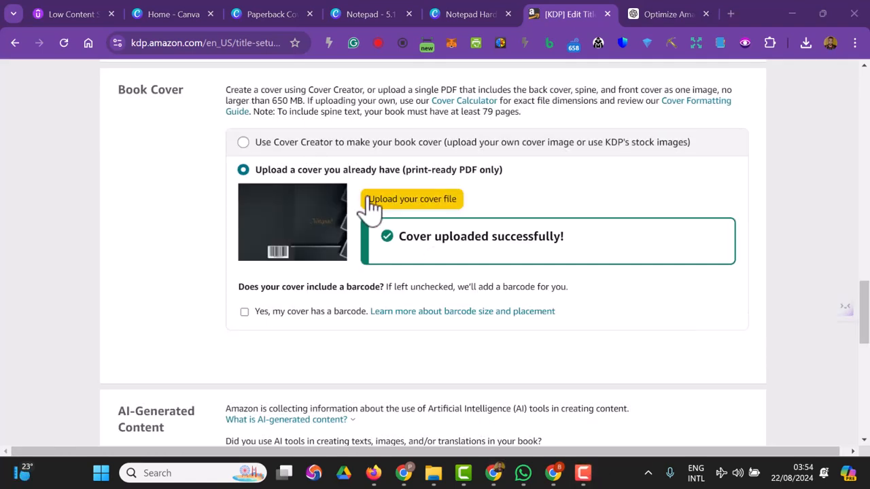
Answer No to the AI-generated content question and launch the print previewer, continuing despite the small browser window
scroll(387, 197, "down", 3)
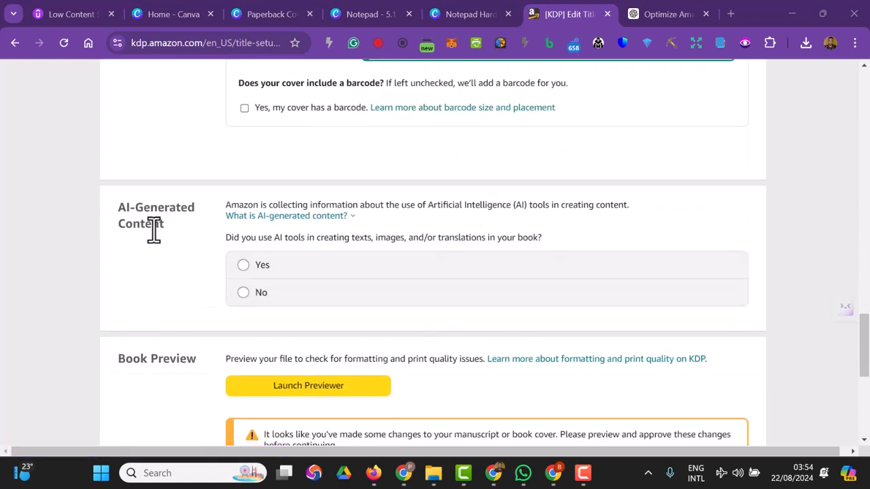
left_click(245, 293)
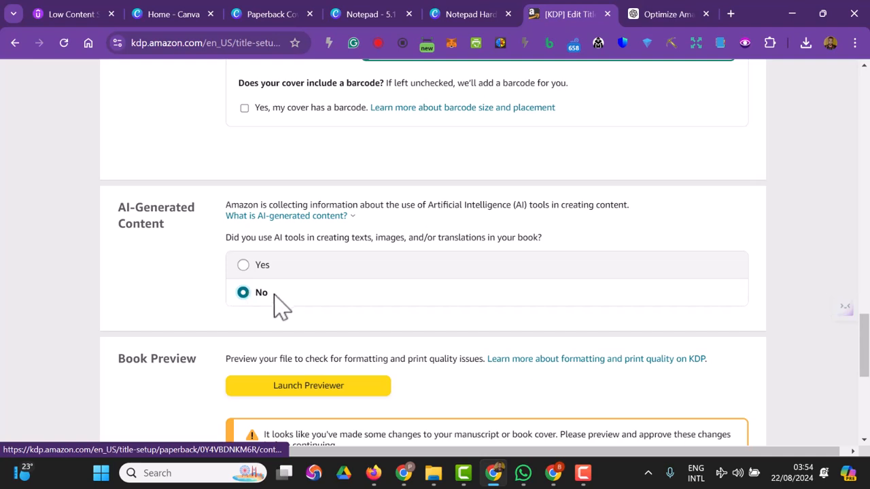
scroll(170, 269, "down", 2)
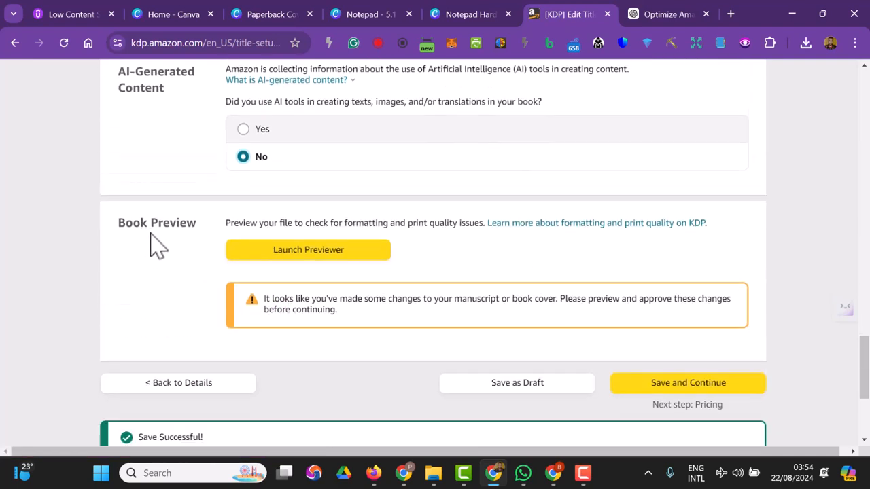
left_click(311, 257)
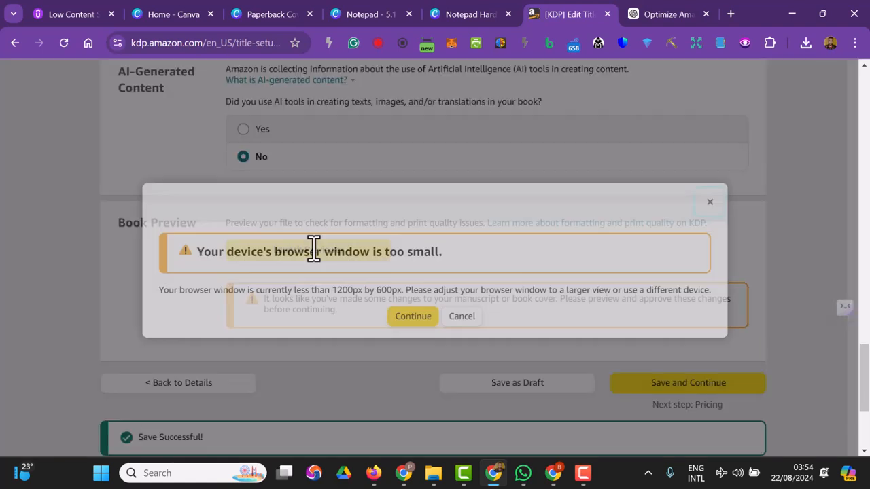
left_click(410, 313)
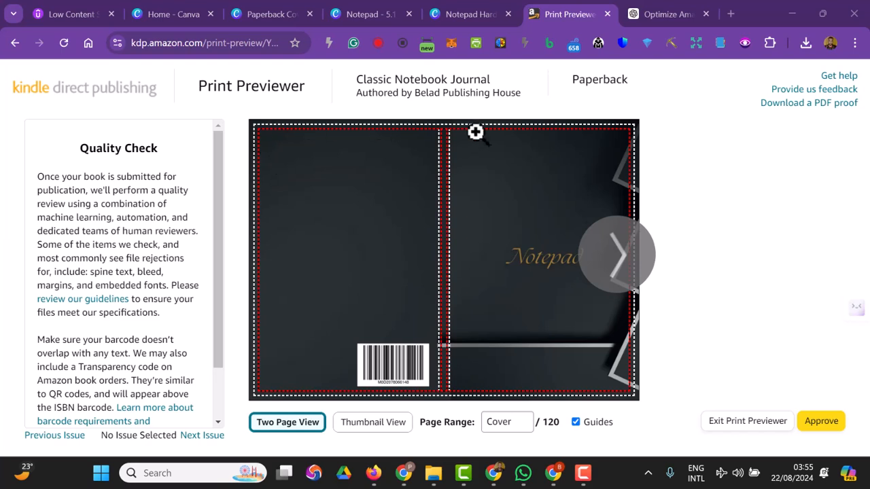
Page through the first interior spreads of the Classic Notebook Journal in the Print Previewer and return to the cover
left_click(635, 273)
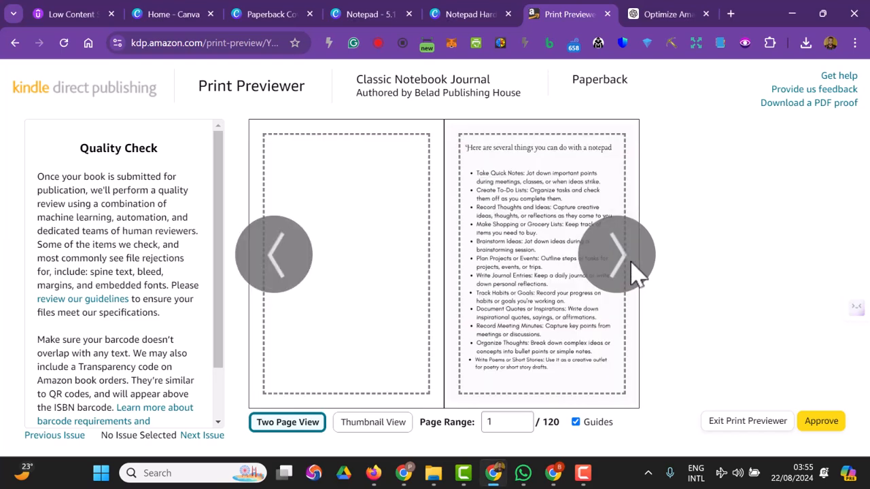
left_click(635, 273)
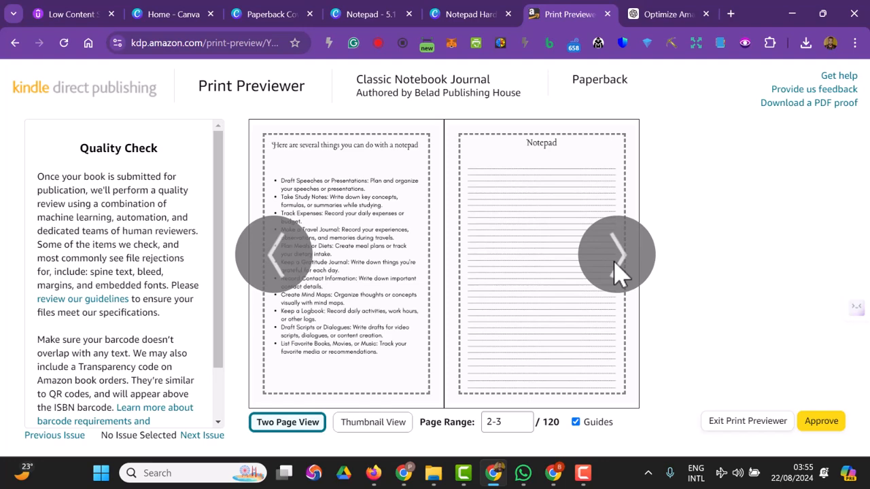
left_click(618, 272)
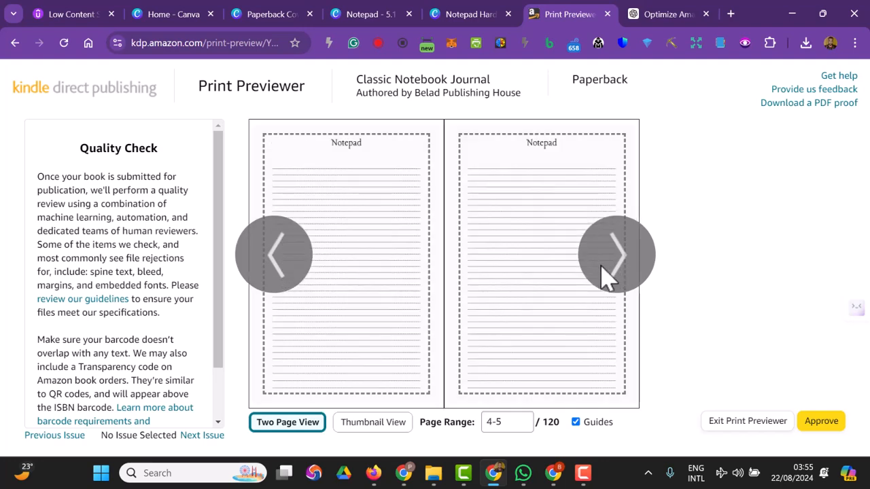
left_click(293, 272)
left_click(295, 272)
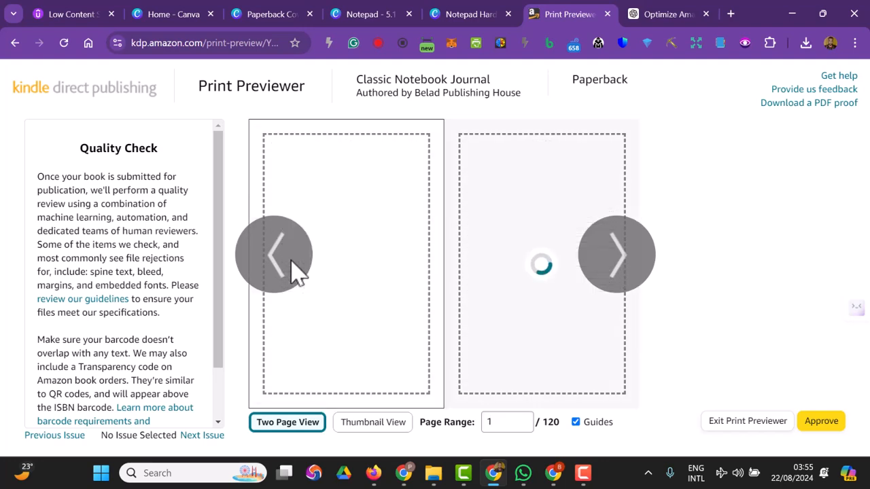
left_click(293, 272)
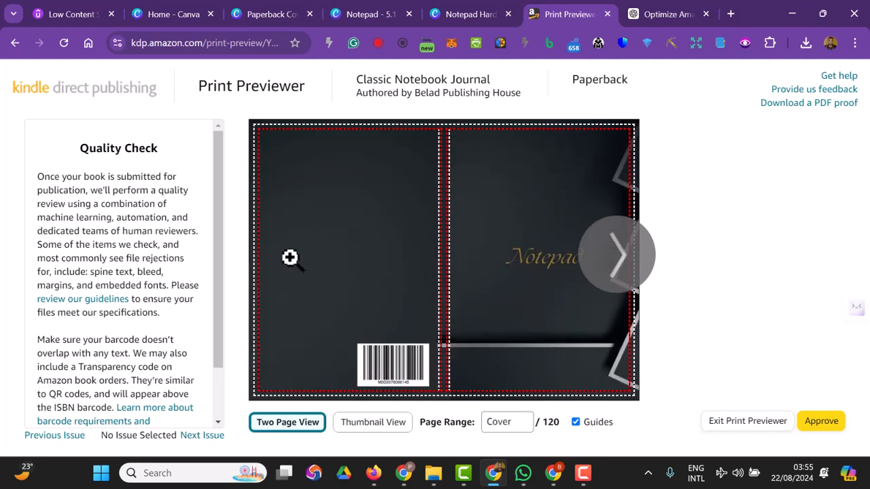
Open the PDF proof of the book and look through its first interior spreads
left_click(792, 105)
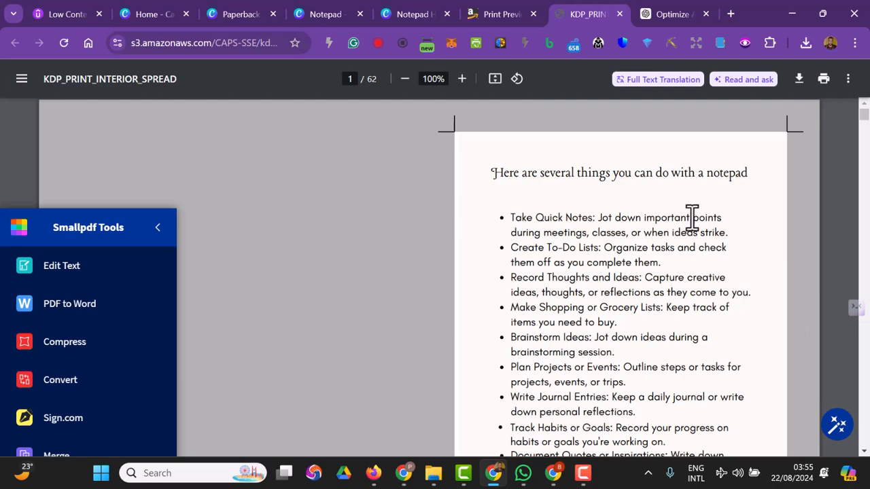
scroll(685, 266, "down", 10)
scroll(686, 272, "down", 5)
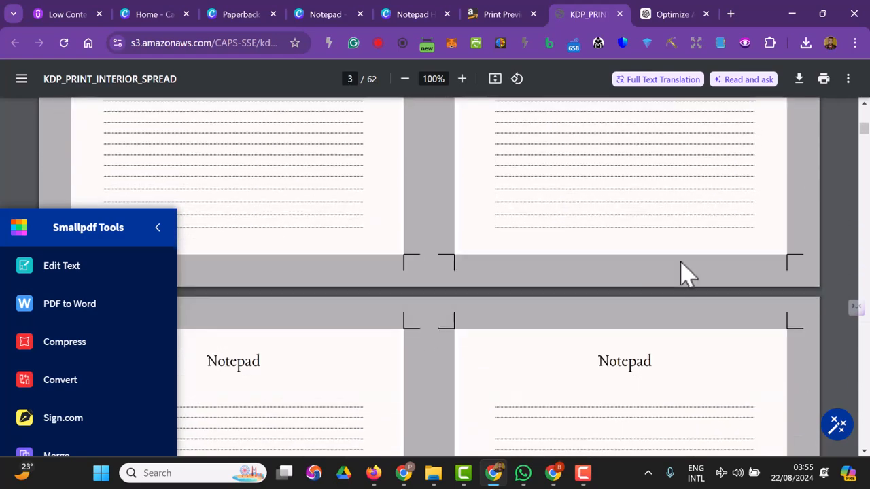
scroll(685, 272, "up", 10)
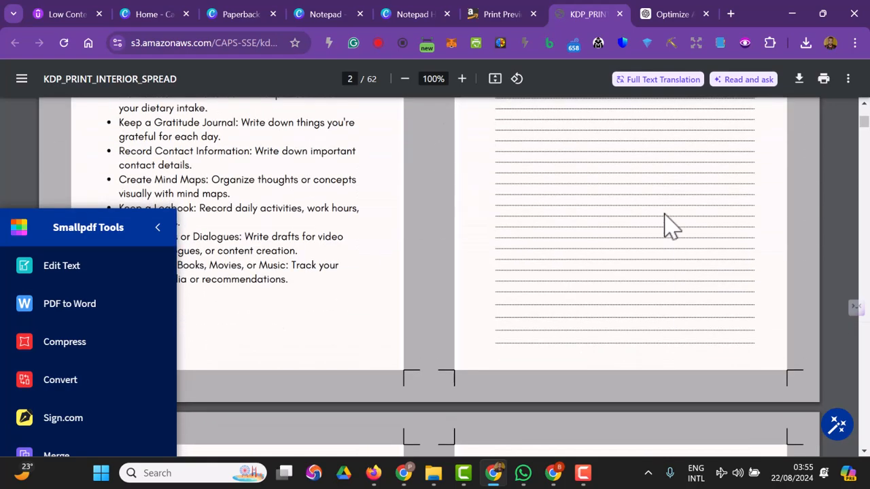
Return to the Print Previewer, approve the book, and save the paperback content to continue to pricing
left_click(478, 11)
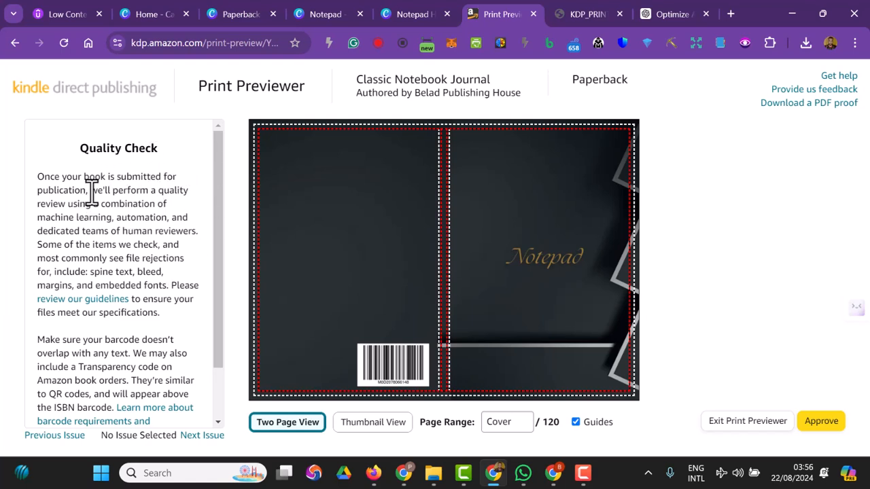
left_click(819, 425)
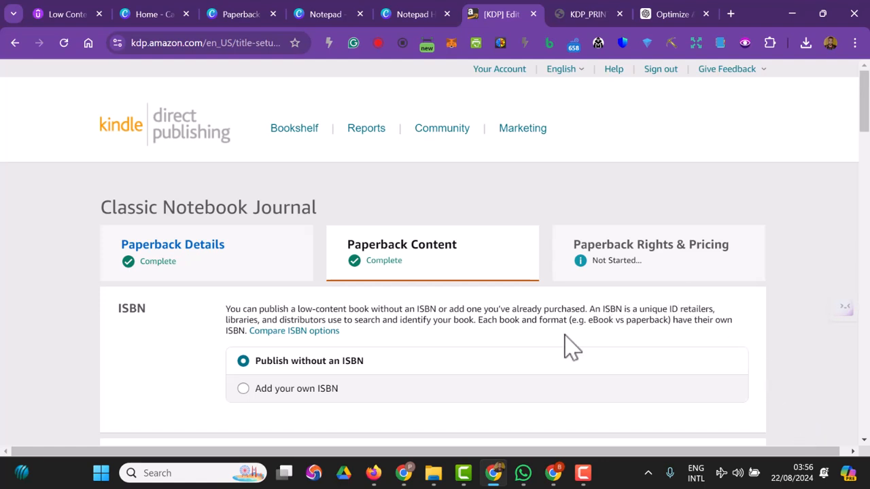
scroll(569, 348, "down", 7)
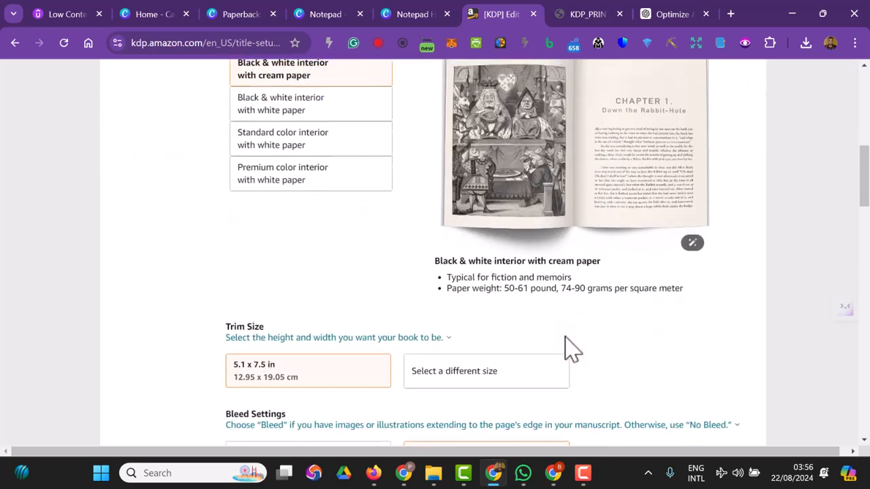
scroll(570, 348, "down", 7)
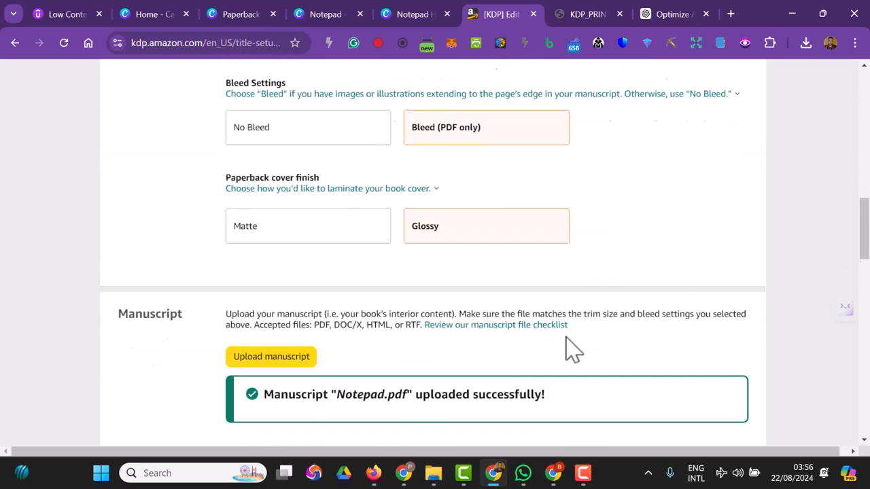
scroll(569, 348, "down", 6)
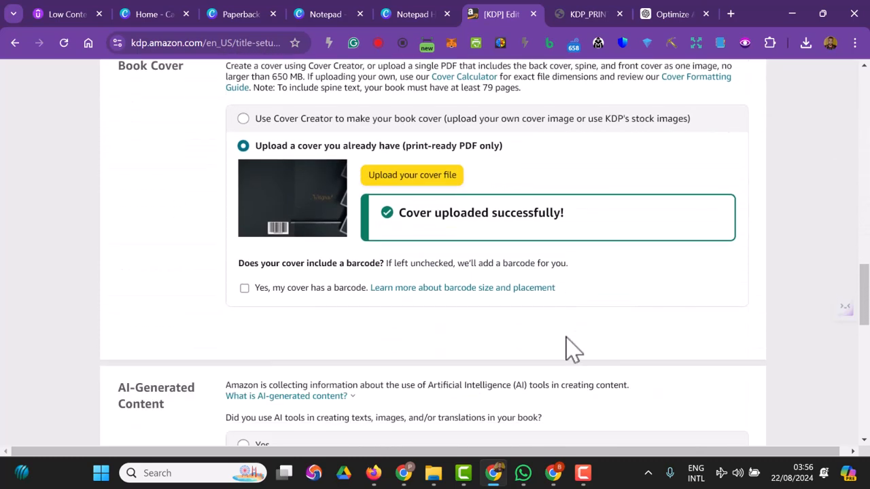
scroll(566, 337, "down", 3)
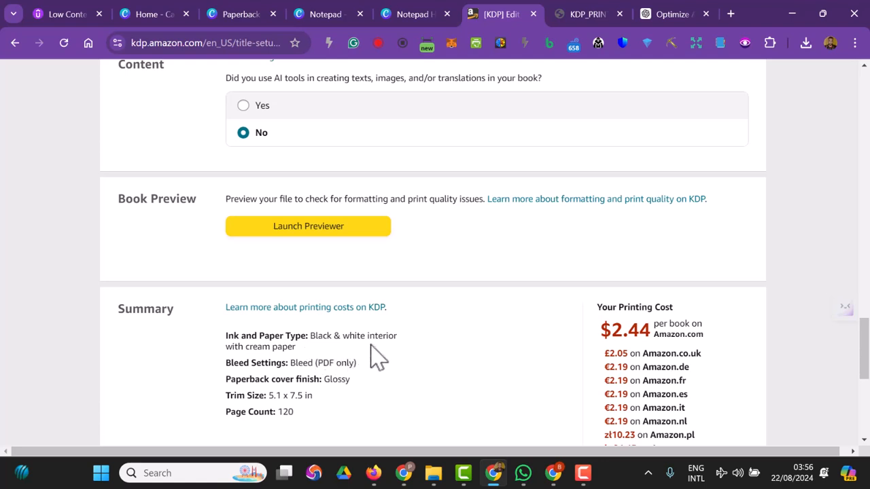
scroll(350, 364, "down", 1)
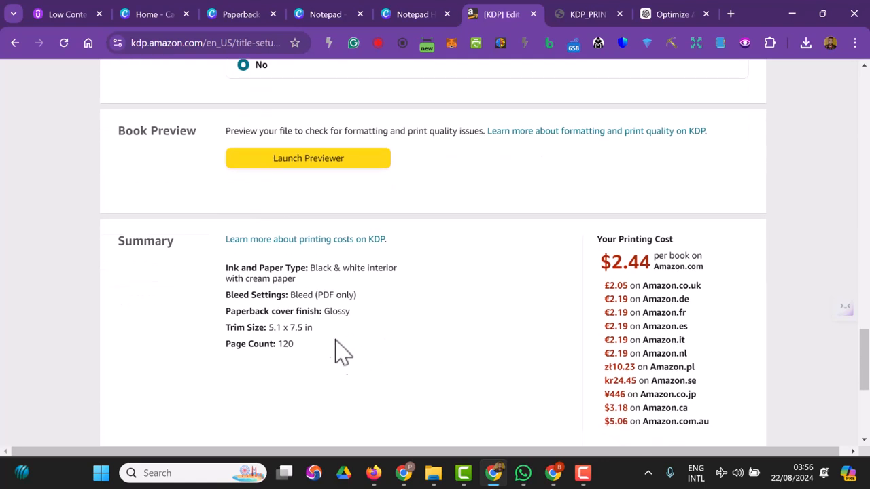
scroll(285, 346, "down", 2)
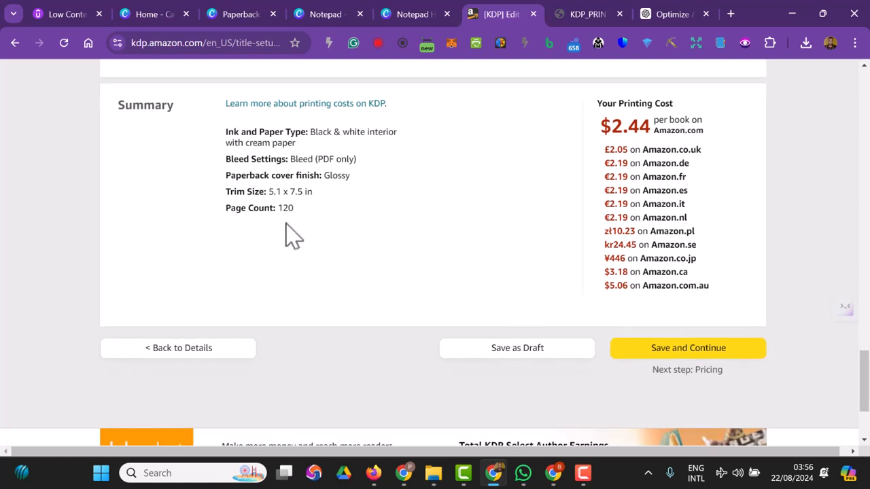
left_click(688, 351)
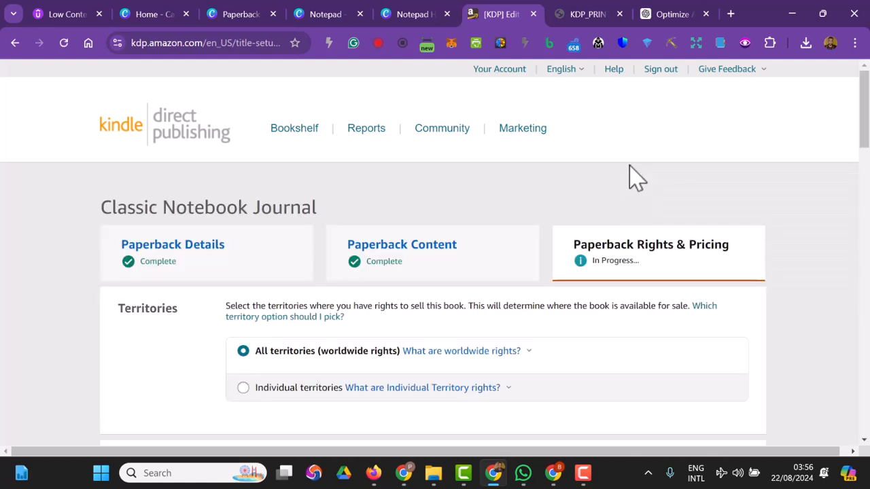
Keep worldwide rights for all territories and set the Amazon.com list price to 5.99 USD
scroll(635, 181, "down", 2)
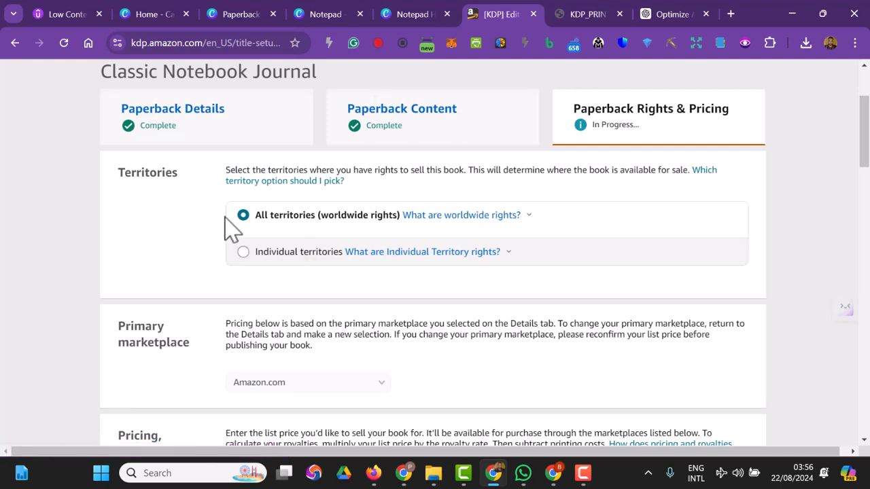
scroll(301, 273, "down", 2)
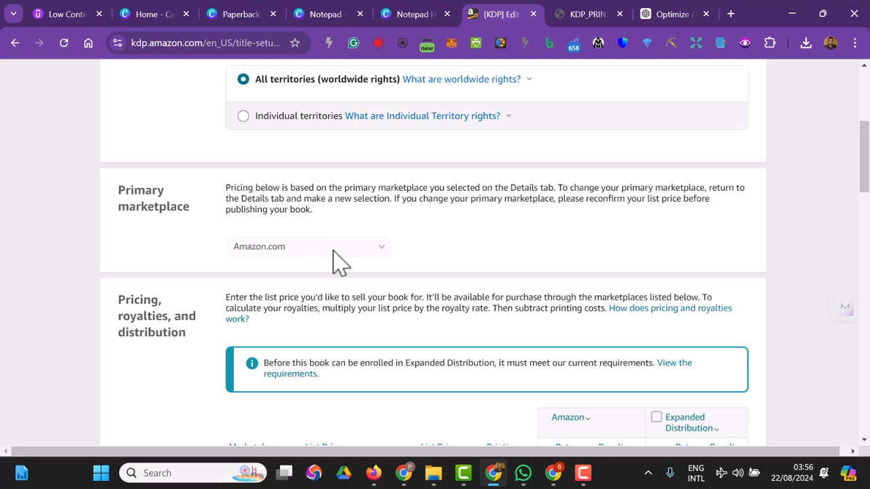
scroll(369, 278, "down", 1)
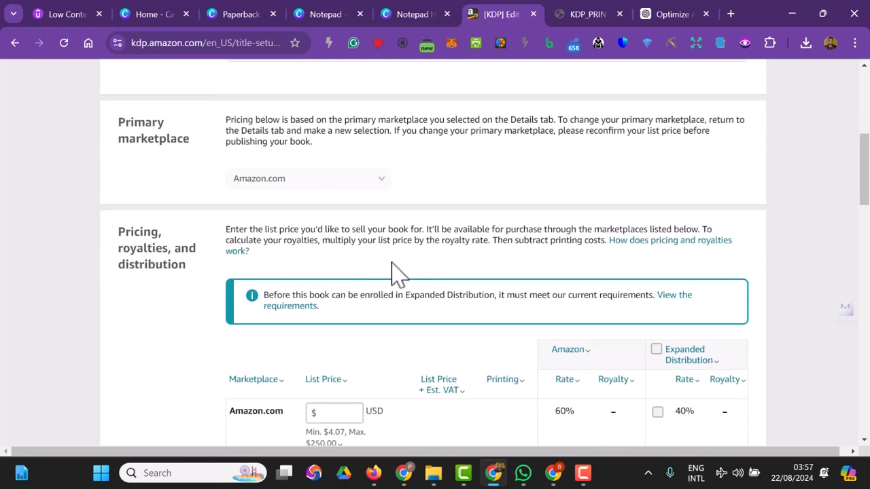
scroll(399, 275, "down", 3)
left_click(360, 239)
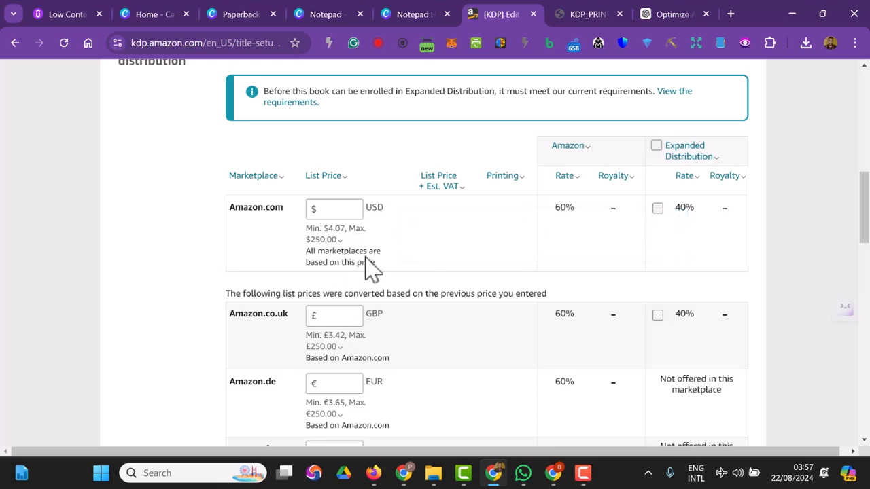
left_click(345, 205)
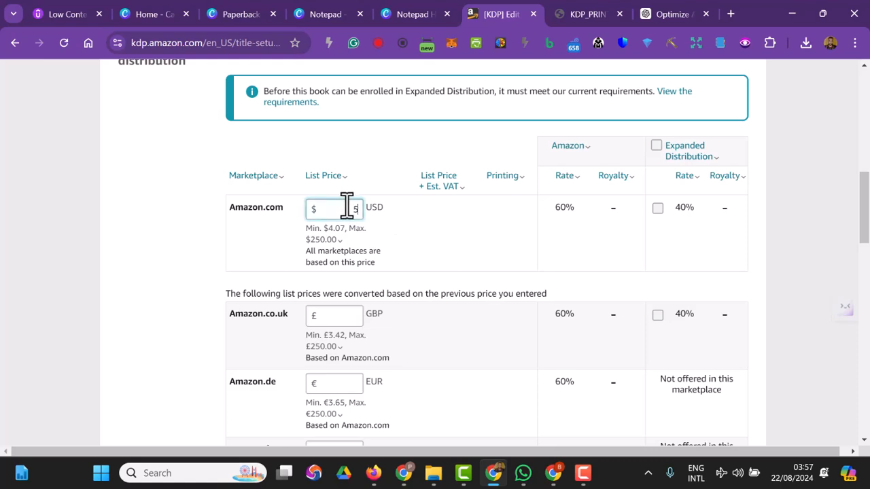
type("5.99")
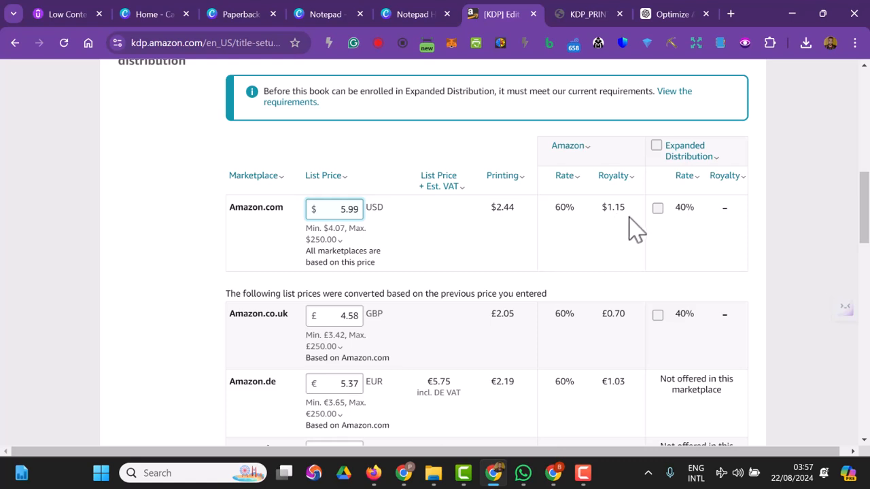
Examine the Expanded Distribution option and the explanations of printing cost, minimum list price and royalty rate for Amazon.com
left_click(657, 212)
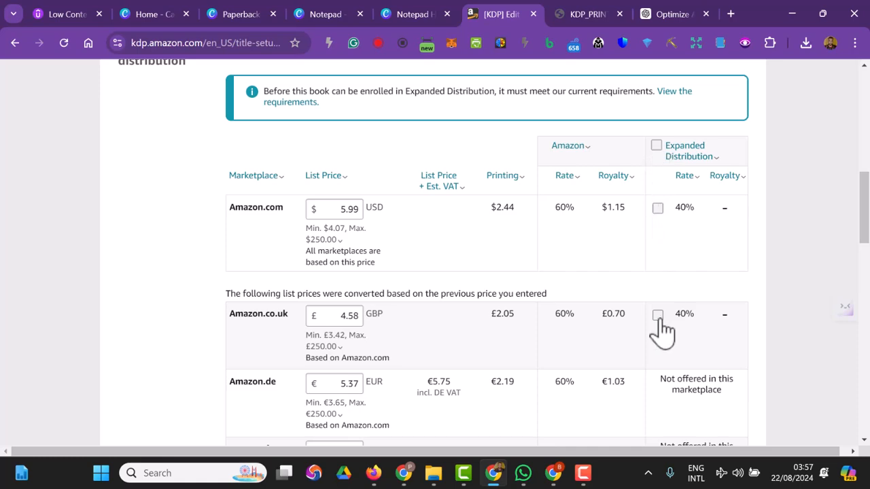
scroll(613, 292, "down", 2)
scroll(652, 287, "up", 3)
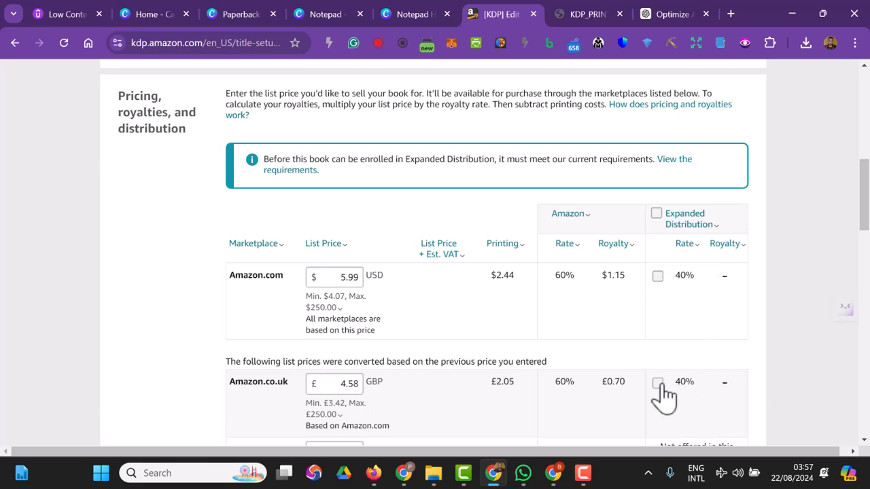
left_click(503, 244)
scroll(508, 272, "down", 1)
scroll(506, 285, "down", 2)
scroll(495, 272, "up", 1)
left_click(321, 173)
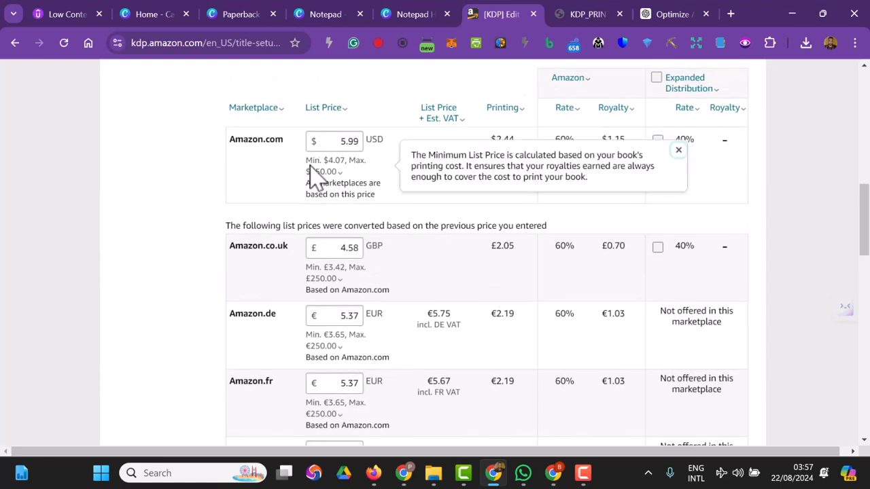
left_click(502, 112)
left_click(515, 221)
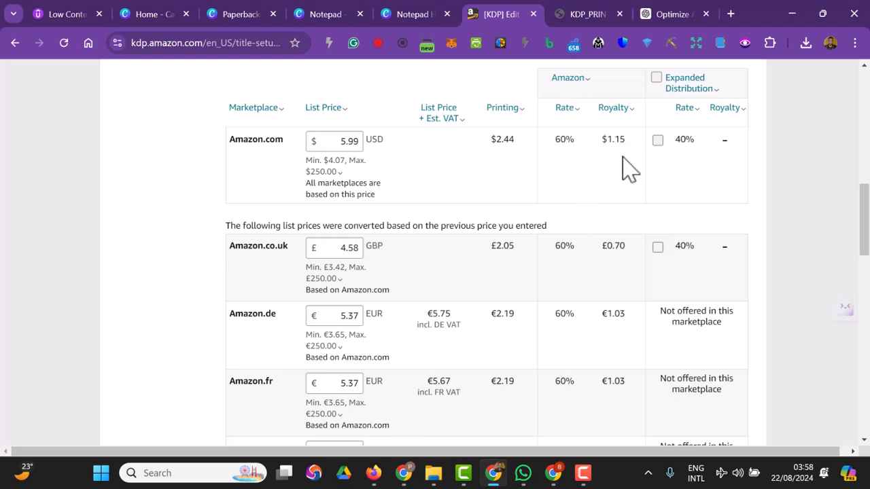
left_click(565, 109)
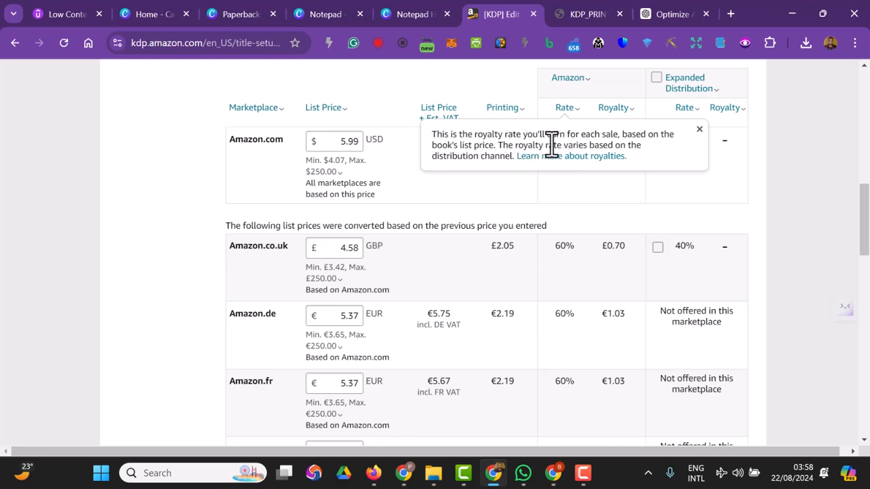
left_click(572, 193)
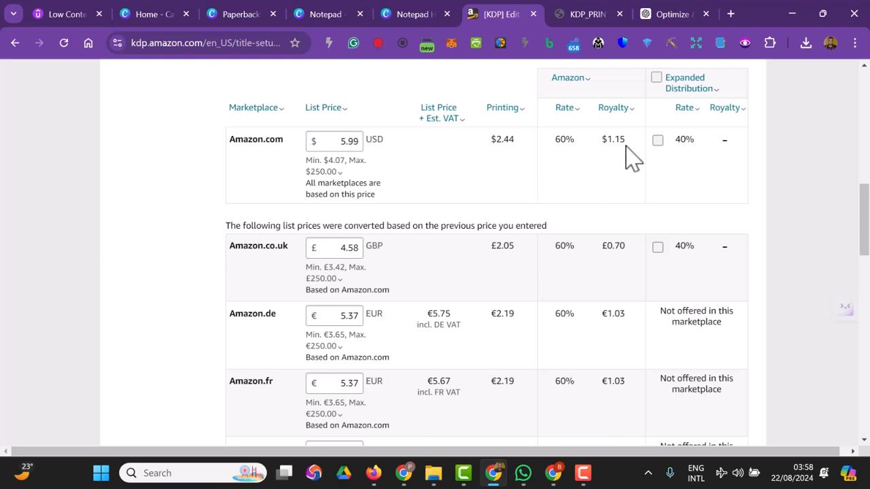
left_click(348, 167)
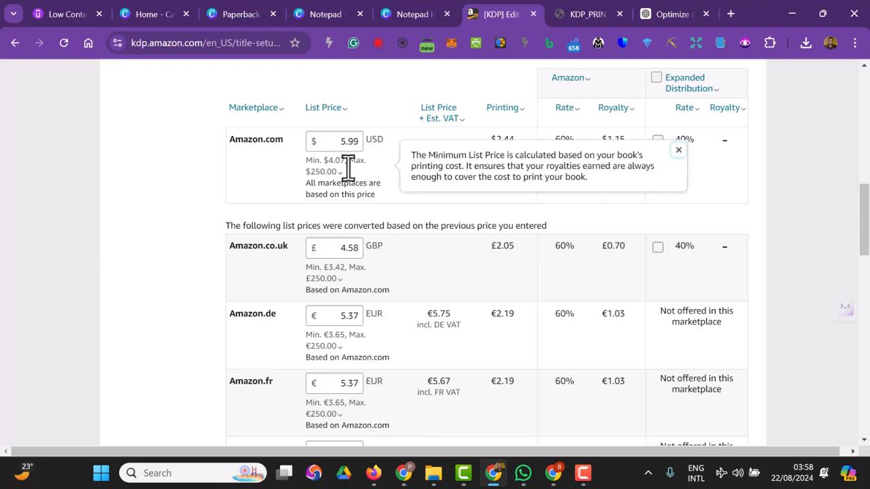
left_click(629, 125)
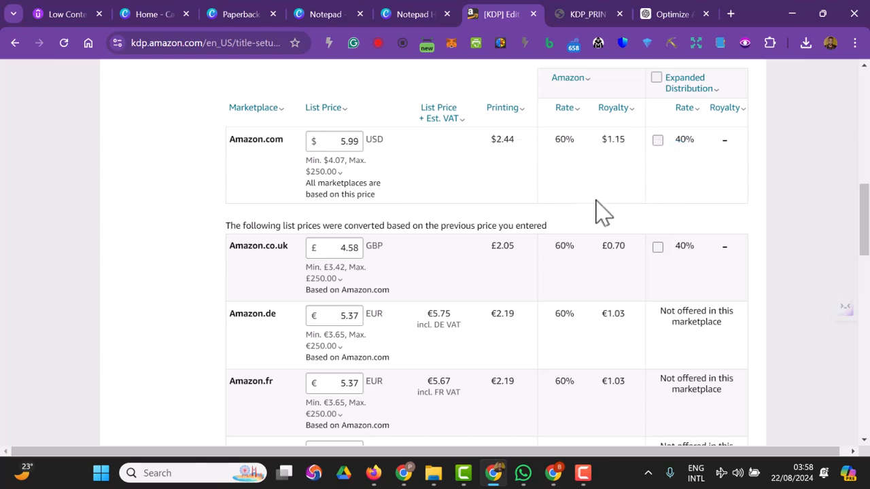
Publish the Classic Notebook Journal paperback, keeping the converted prices for the other marketplaces
left_click(658, 84)
scroll(516, 207, "down", 3)
scroll(523, 204, "down", 10)
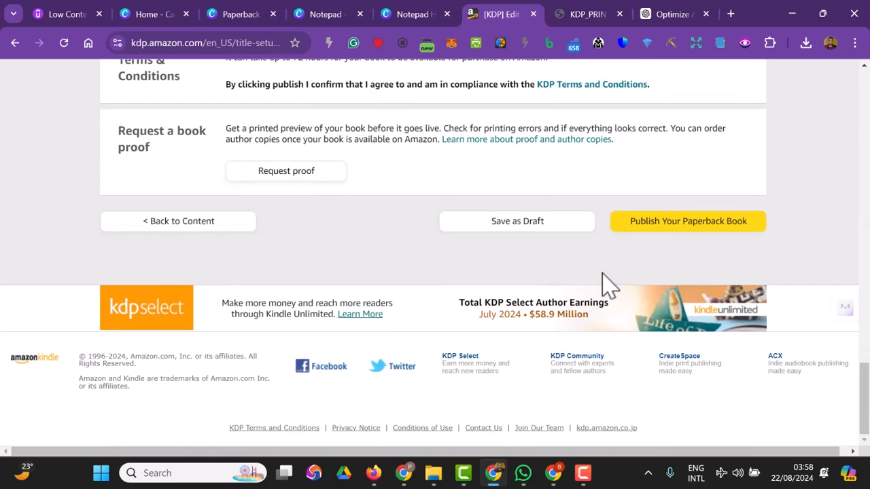
scroll(592, 281, "up", 2)
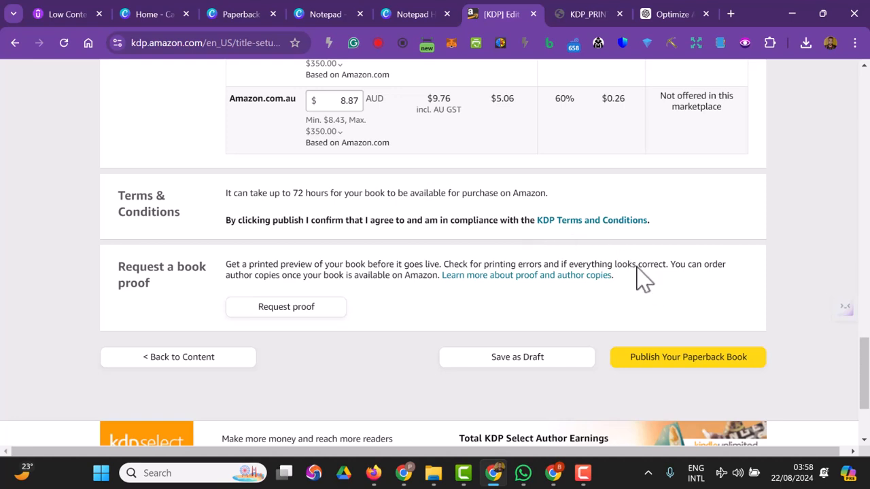
left_click(658, 356)
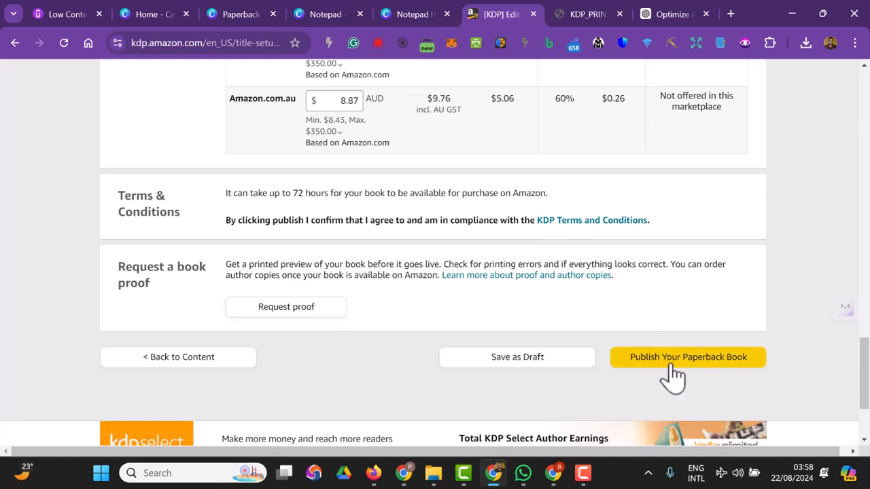
left_click(583, 472)
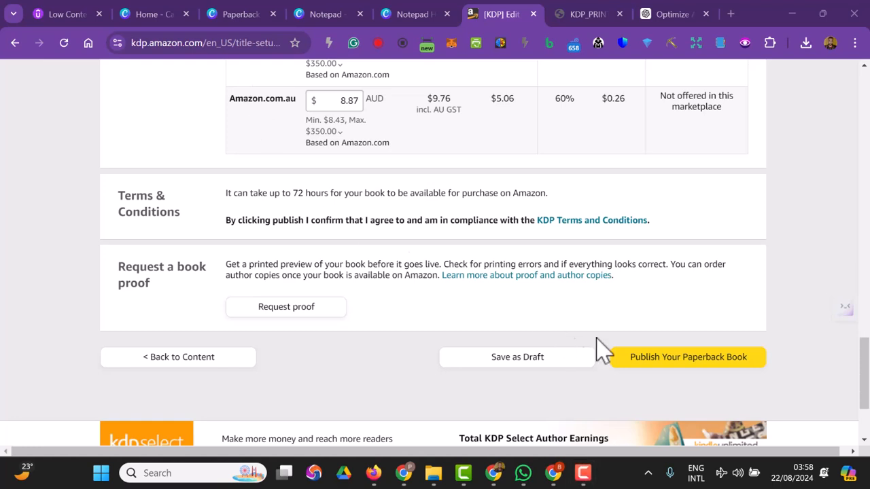
left_click(682, 367)
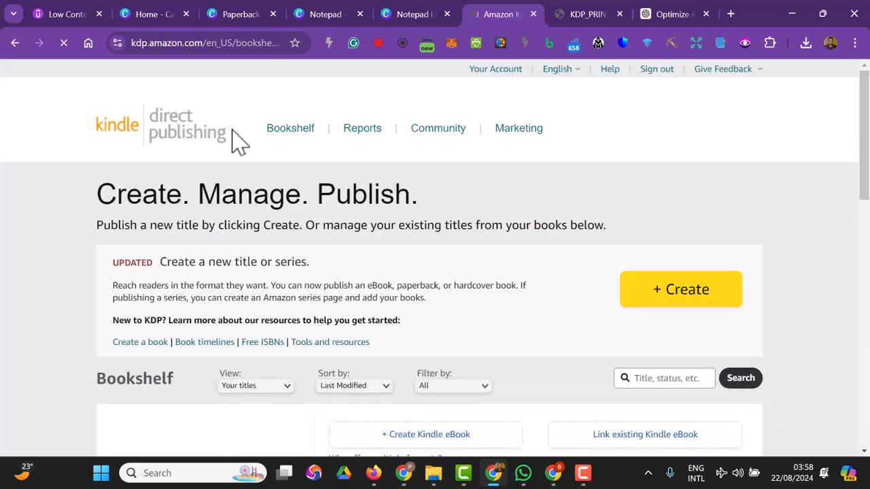
Read through the paperback submission notice and close it without starting a Kindle eBook
scroll(247, 125, "down", 2)
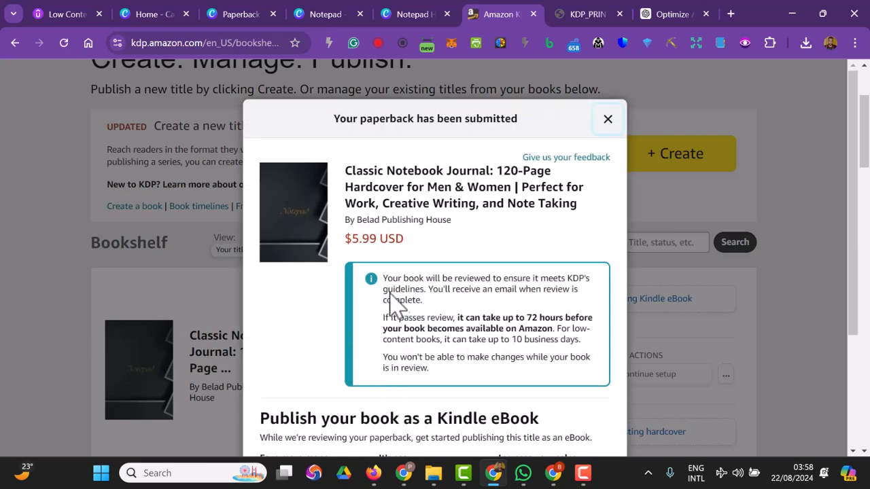
scroll(394, 218, "down", 1)
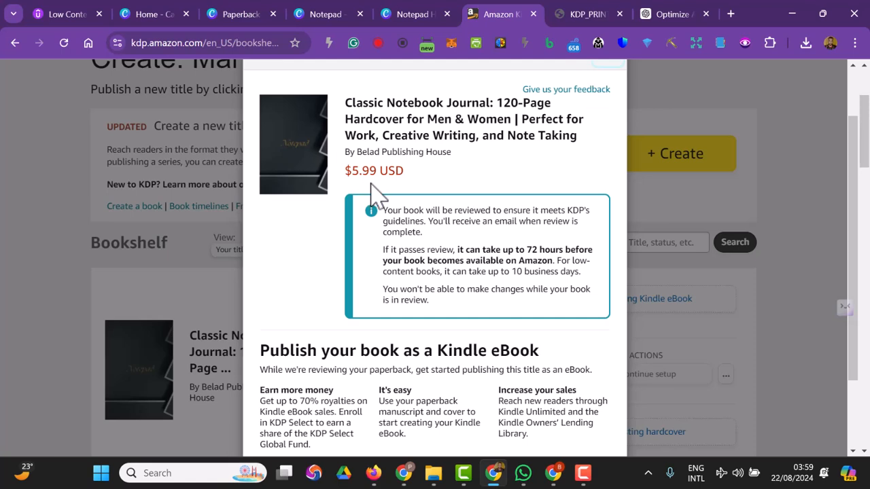
scroll(475, 245, "down", 1)
scroll(479, 252, "down", 1)
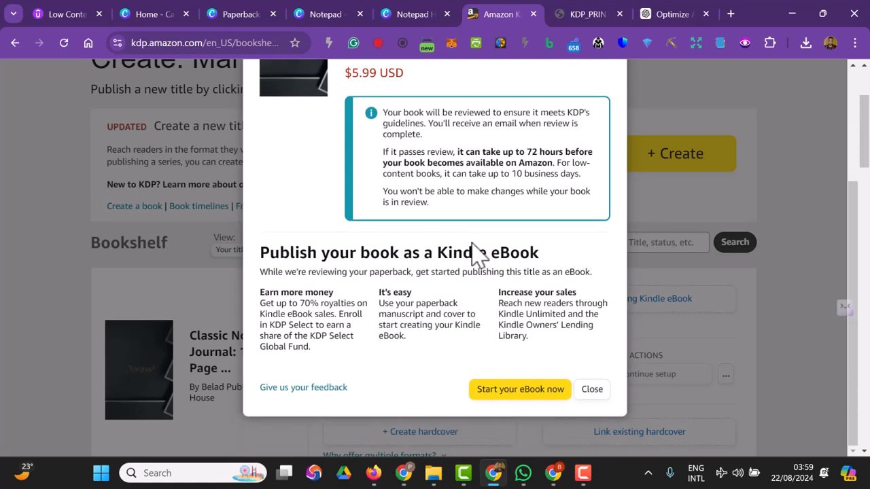
left_click(597, 396)
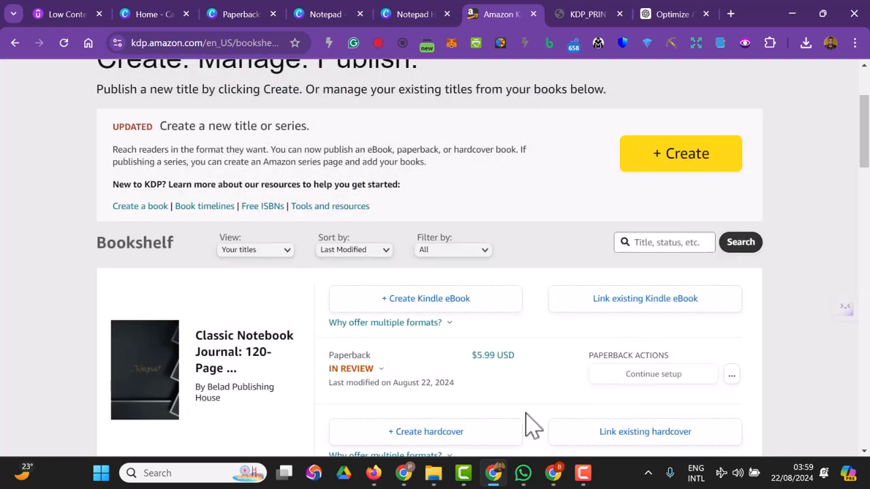